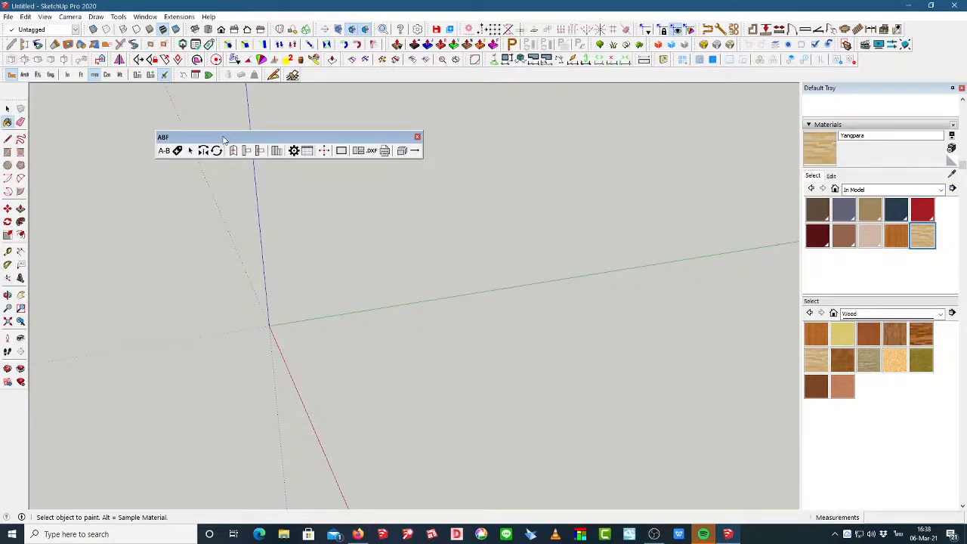
# - Dock the floating ABF toolbar with the other toolbars above the drawing area
pyautogui.moveTo(229, 140); pyautogui.dragTo(302, 73)
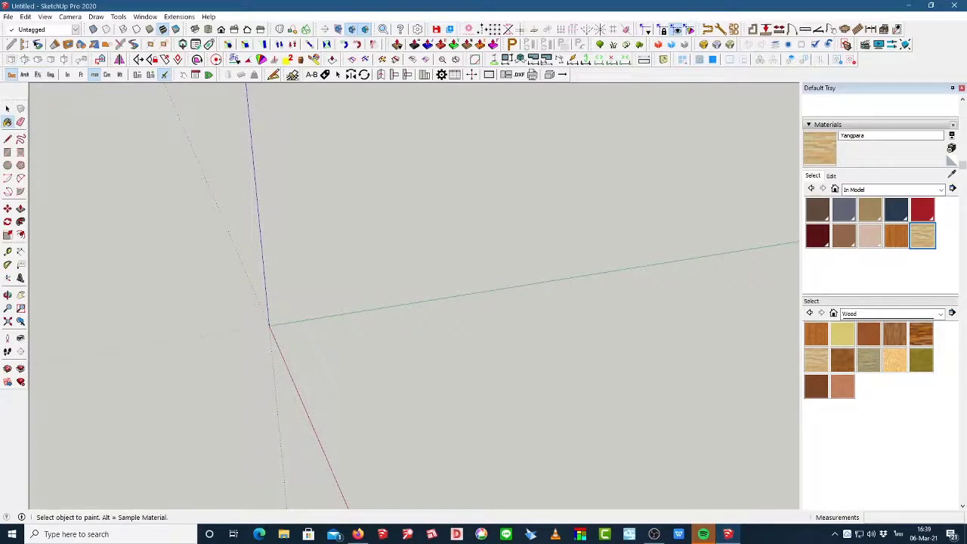
pyautogui.click(8, 110)
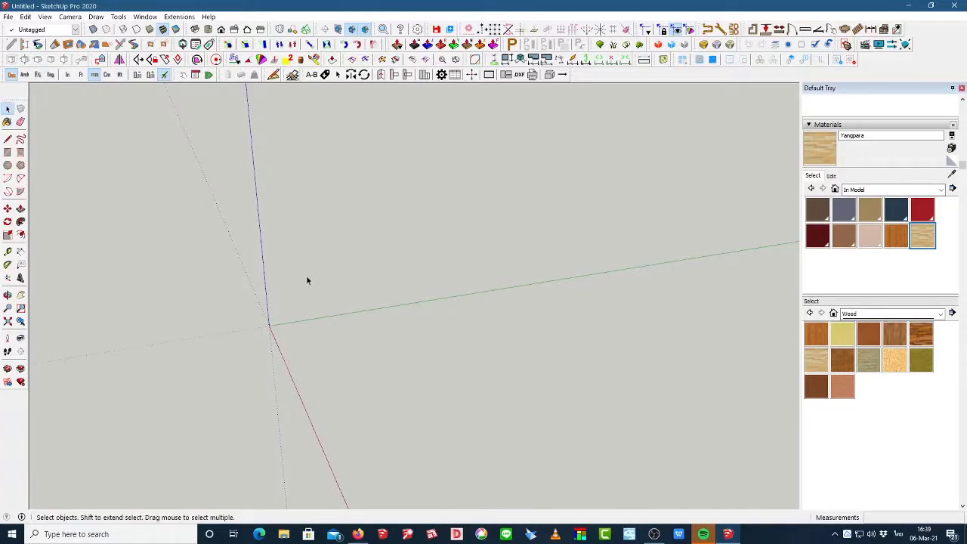
# - Place a construction guide parallel to the green axis, offset 500 mm from it along the red axis
pyautogui.moveTo(306, 275)
pyautogui.mouseDown(button='middle')
pyautogui.moveTo(277, 317)
pyautogui.moveTo(339, 327)
pyautogui.moveTo(244, 296)
pyautogui.moveTo(356, 356)
pyautogui.mouseUp(button='middle')
pyautogui.scroll(1, 355, 353)
pyautogui.scroll(2, 294, 326)
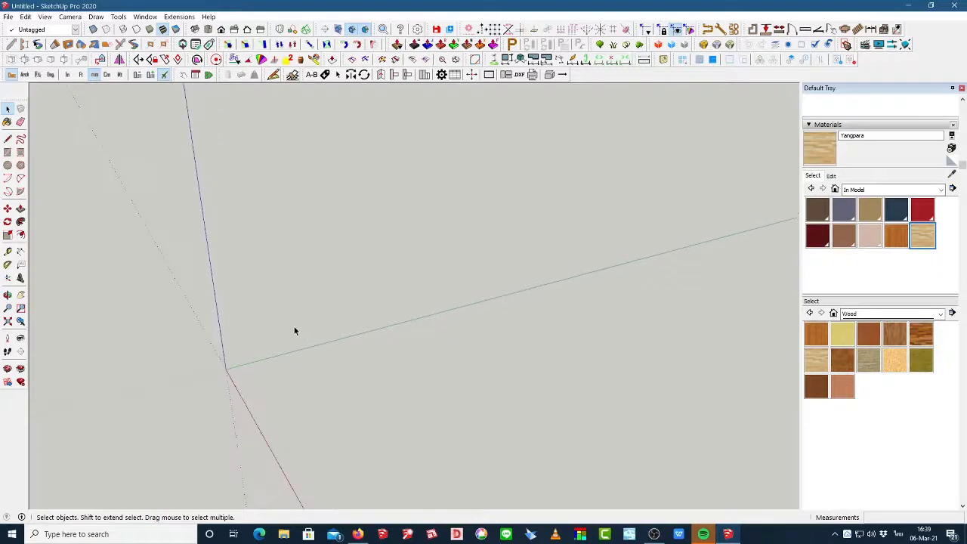
pyautogui.moveTo(295, 328)
pyautogui.mouseDown(button='middle')
pyautogui.moveTo(287, 304)
pyautogui.moveTo(286, 318)
pyautogui.mouseUp(button='middle')
pyautogui.scroll(-2, 326, 311)
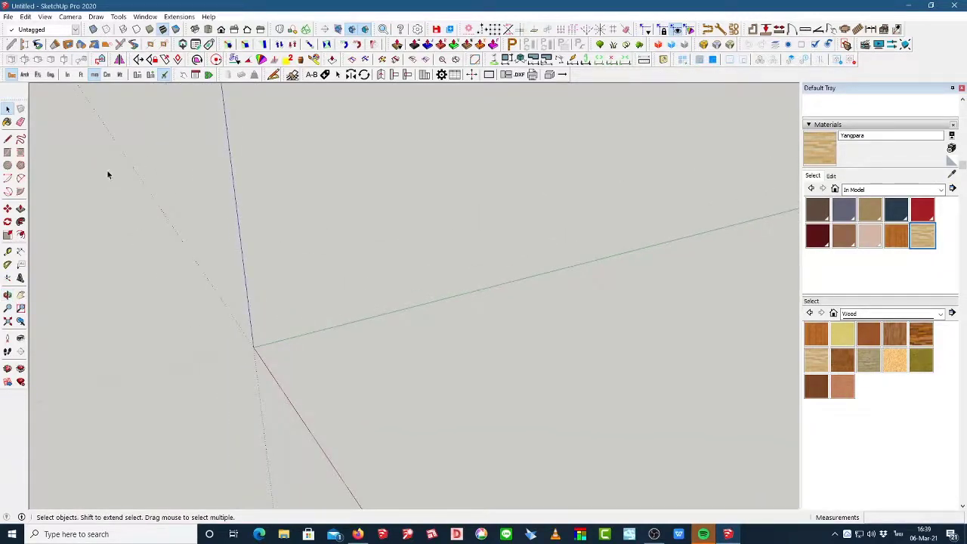
pyautogui.click(7, 257)
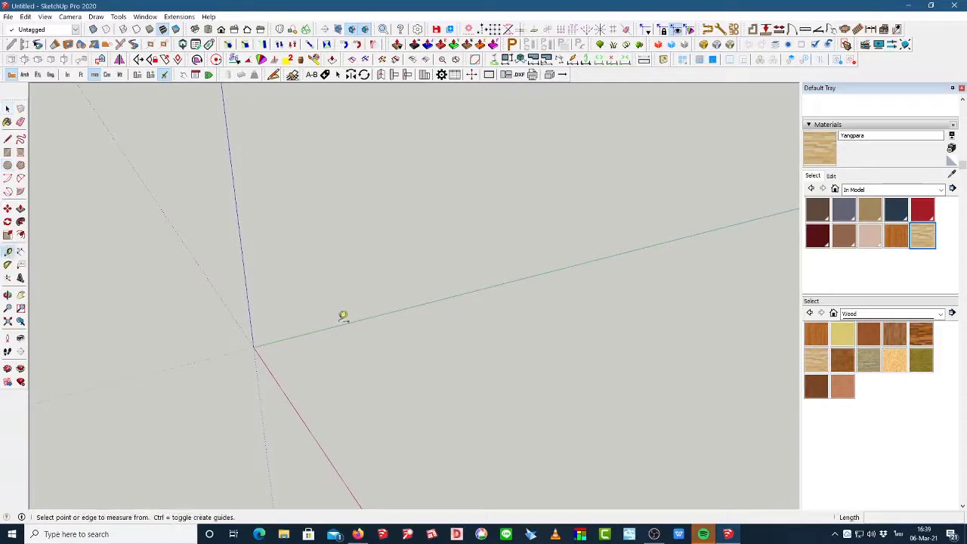
pyautogui.click(288, 339)
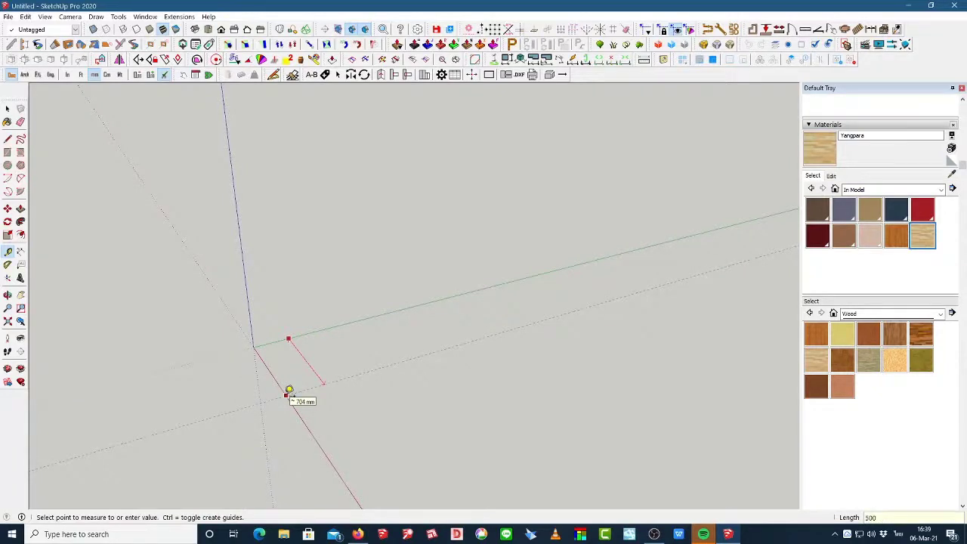
pyautogui.click(289, 390)
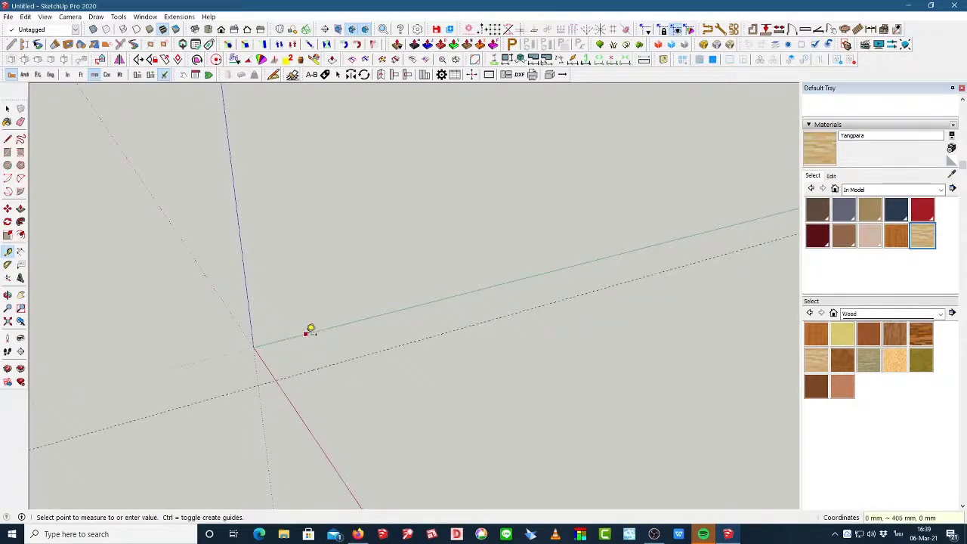
# - Place a second construction guide parallel to the red axis, offset 2000 mm from it along the green axis
pyautogui.click(265, 365)
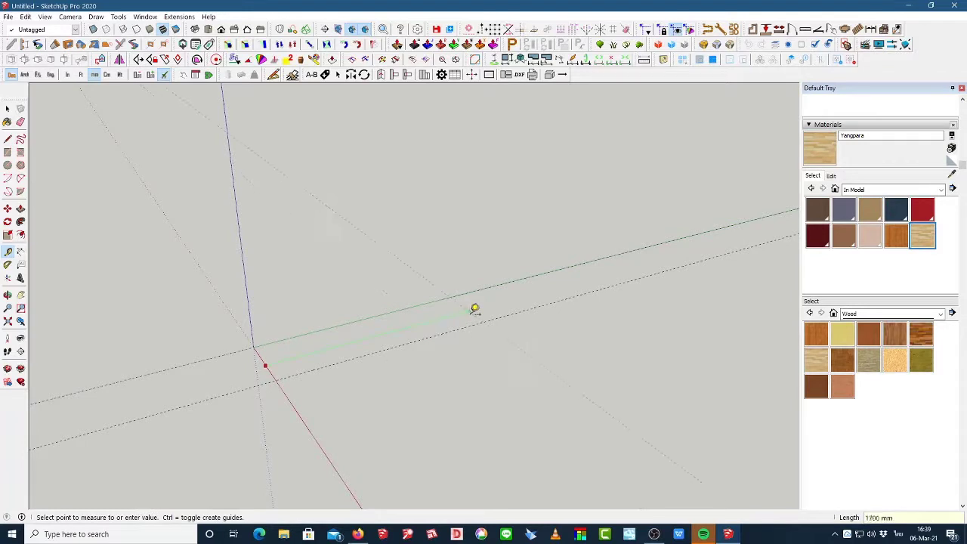
pyautogui.write('2000')
pyautogui.press('Return')
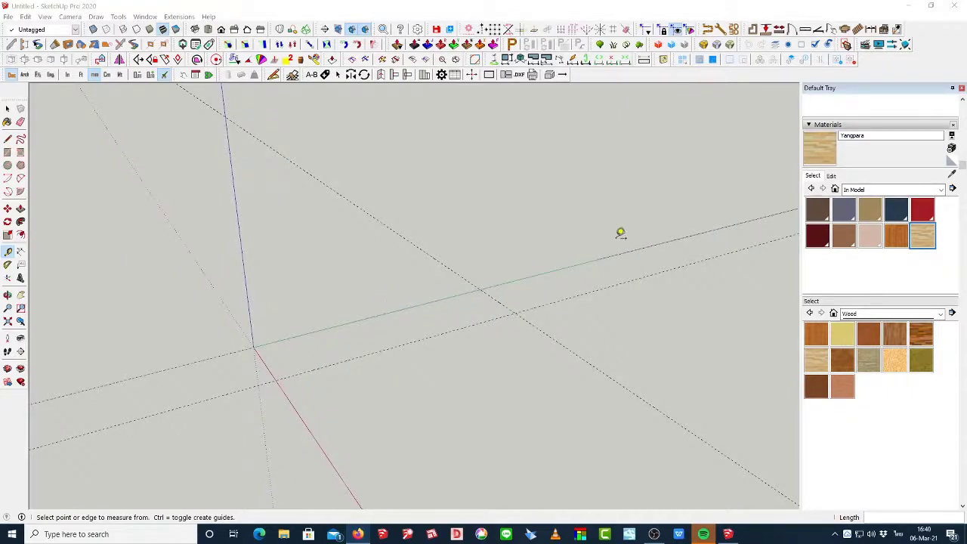
# - Draw a 500 by 2000 mm rectangle from the origin to the intersection of the two guides
pyautogui.click(8, 152)
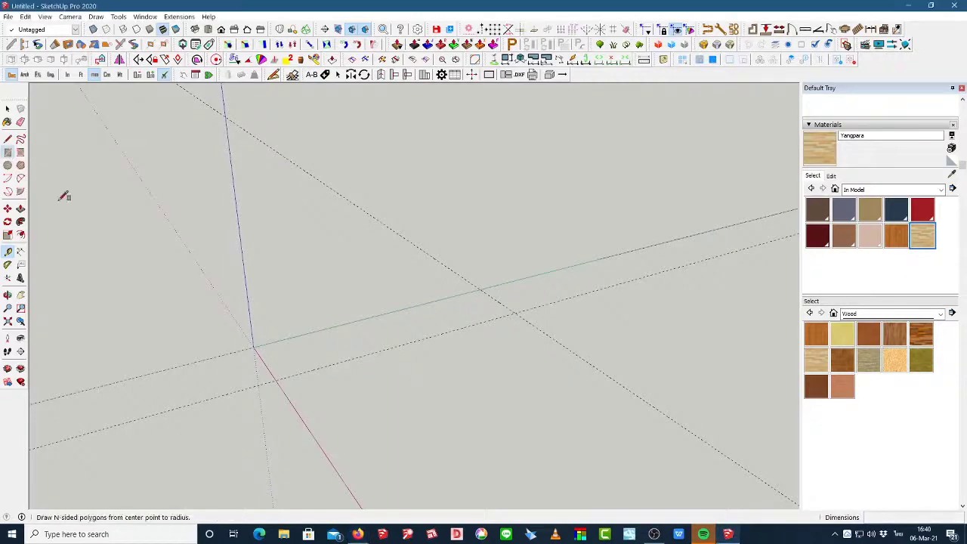
pyautogui.click(253, 348)
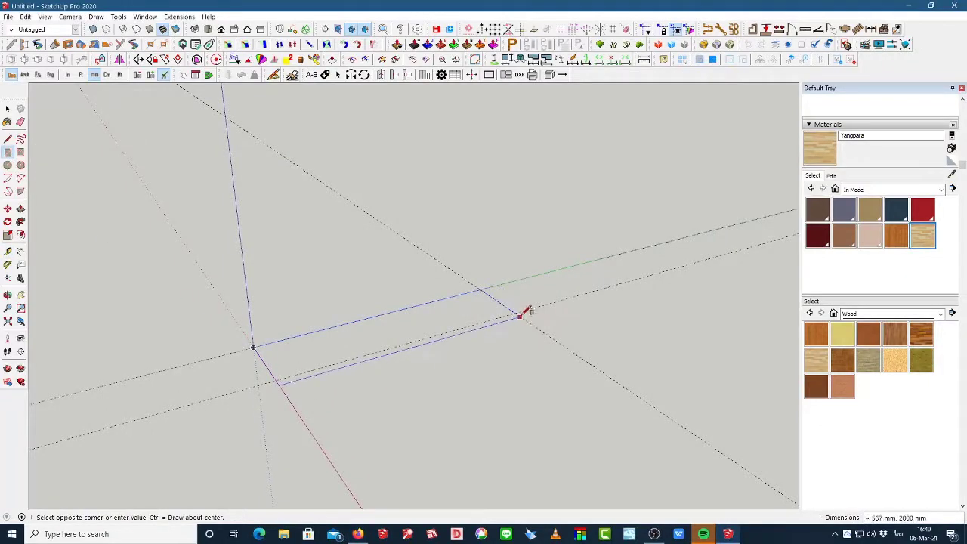
pyautogui.click(521, 311)
pyautogui.scroll(3, 410, 330)
pyautogui.moveTo(410, 330); pyautogui.dragTo(302, 332, button='middle')
pyautogui.click(8, 108)
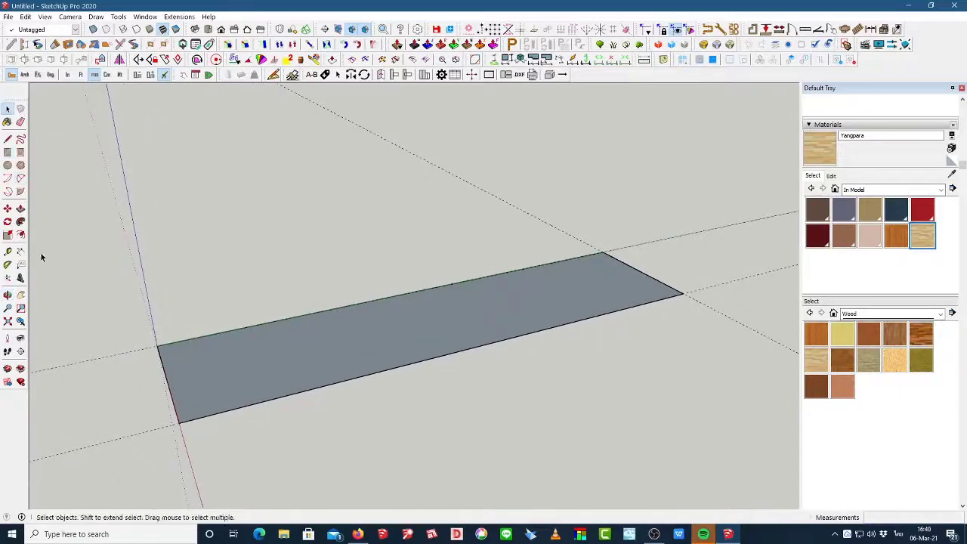
# - Push/Pull the rectangle upward 16 mm to form the bottom board
pyautogui.click(21, 208)
pyautogui.click(277, 391)
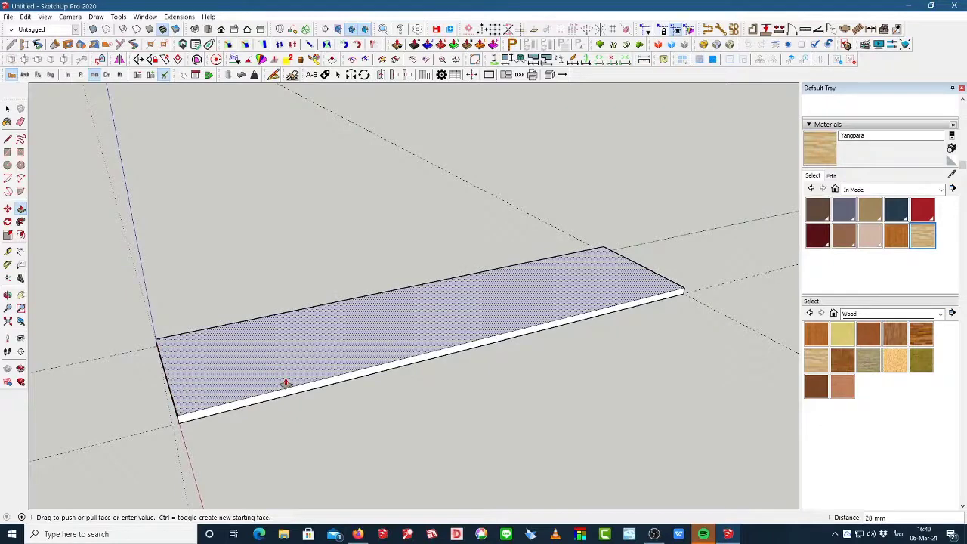
pyautogui.click(285, 383)
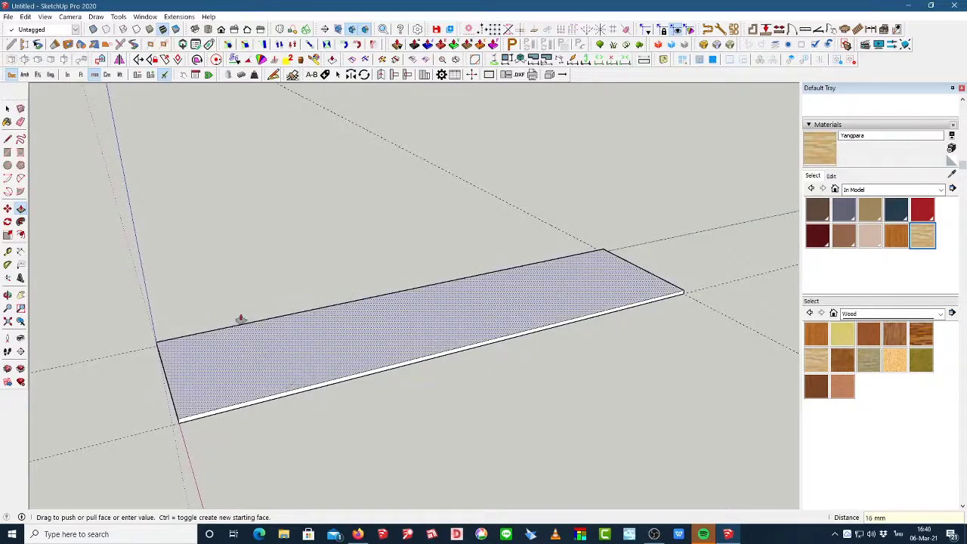
pyautogui.click(7, 110)
# - Examine the bottom board's thickness and ends from several angles
pyautogui.scroll(-1, 595, 350)
pyautogui.moveTo(594, 350); pyautogui.dragTo(436, 326, button='middle')
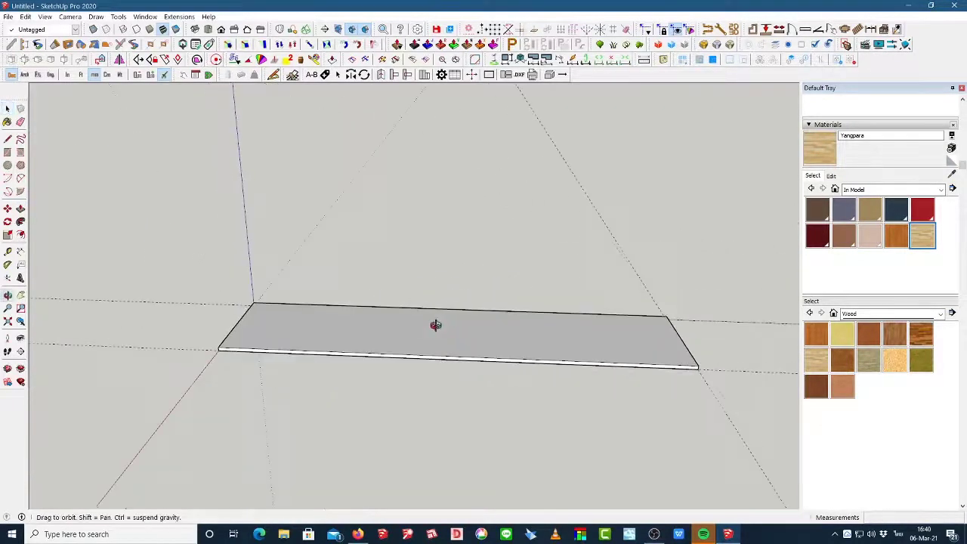
pyautogui.scroll(3, 306, 352)
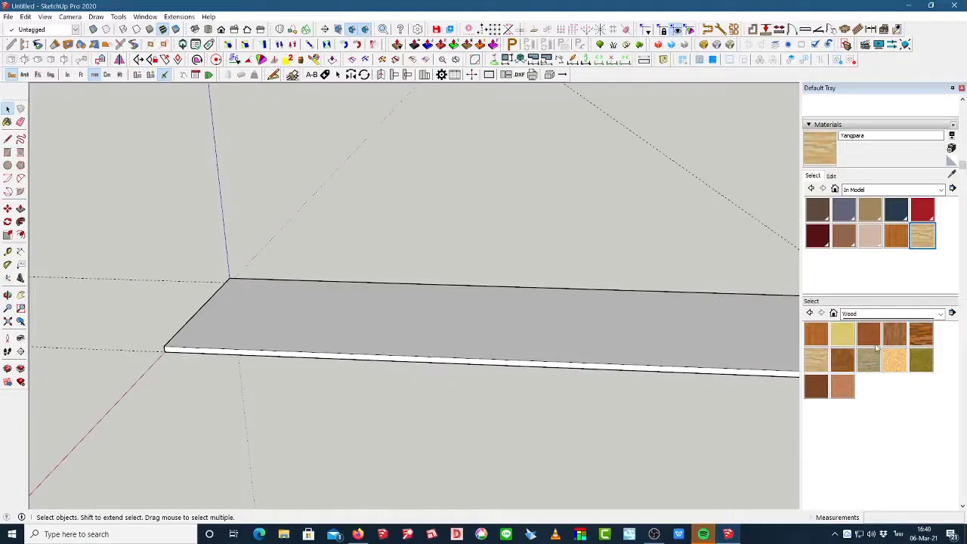
pyautogui.scroll(-2, 384, 435)
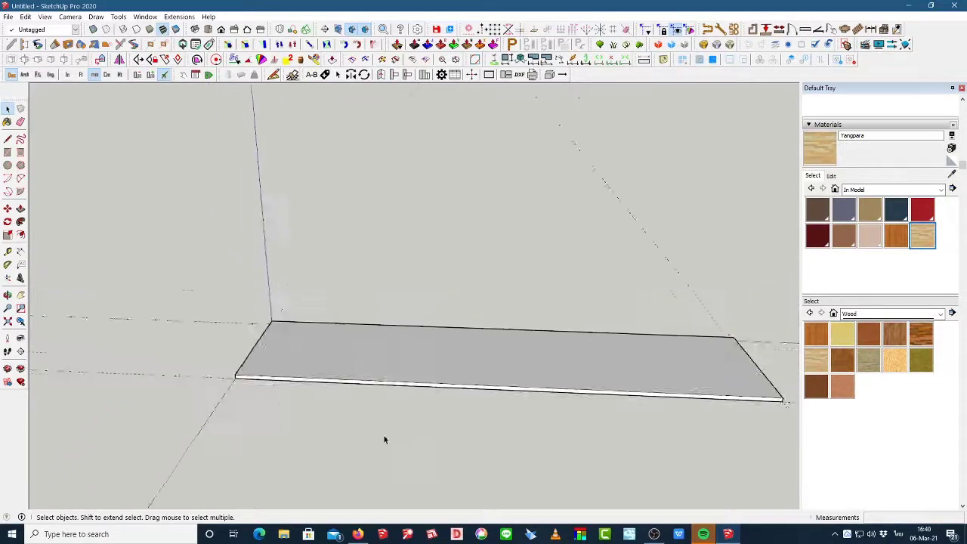
pyautogui.moveTo(365, 395); pyautogui.dragTo(553, 400, button='middle')
pyautogui.scroll(2, 364, 402)
pyautogui.scroll(-2, 363, 403)
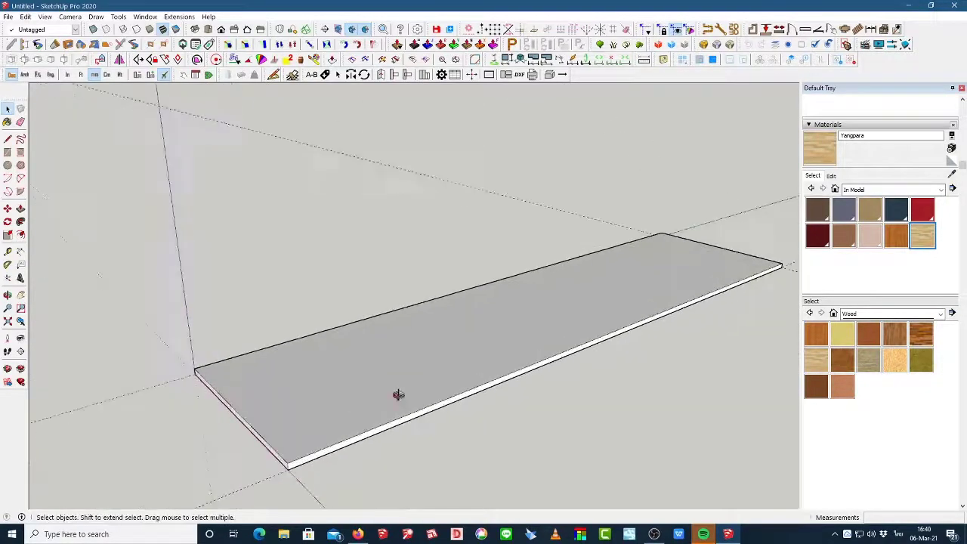
pyautogui.moveTo(397, 395); pyautogui.dragTo(353, 388, button='middle')
pyautogui.scroll(2, 367, 389)
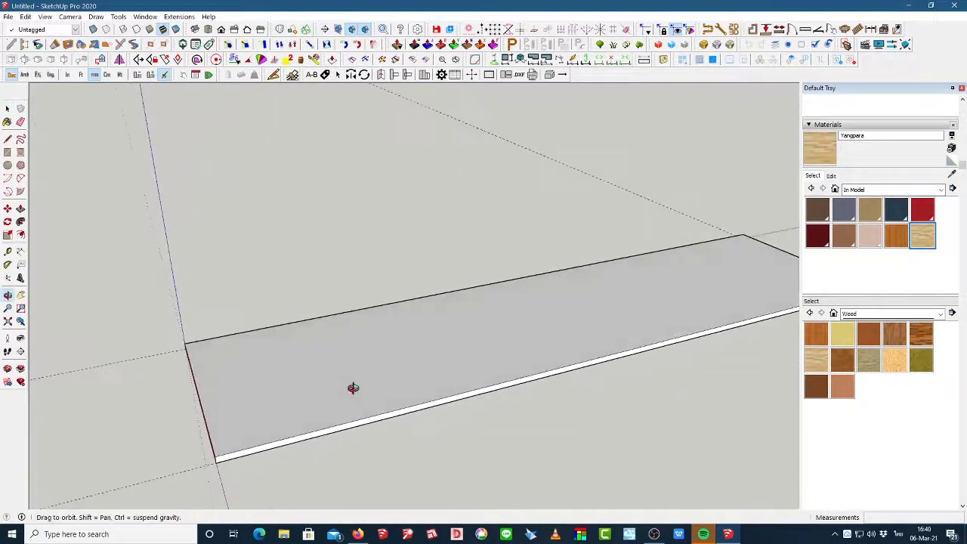
pyautogui.scroll(-2, 414, 374)
pyautogui.moveTo(415, 374); pyautogui.dragTo(301, 346, button='middle')
pyautogui.scroll(1, 301, 350)
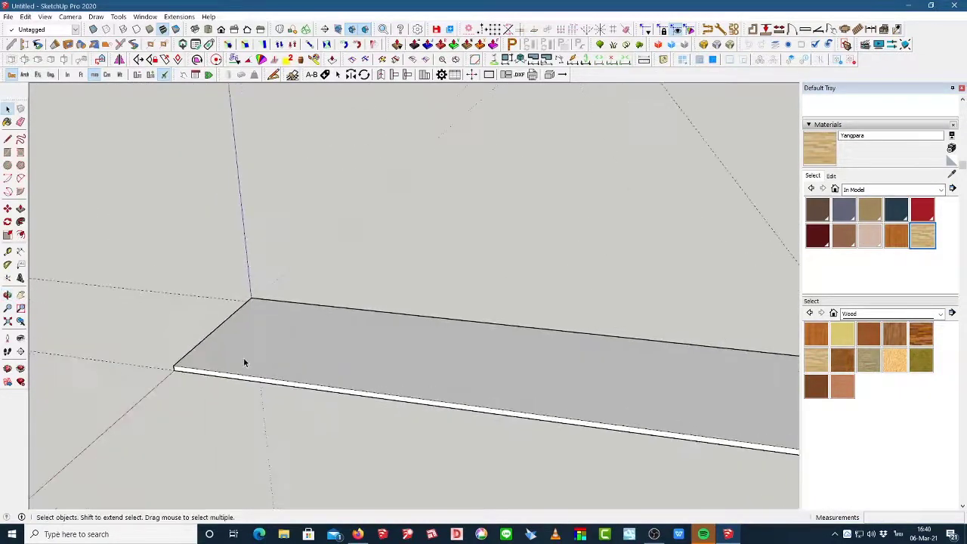
# - Make a group from the bottom board's faces and edges
pyautogui.doubleClick(270, 358)
pyautogui.rightClick(286, 336)
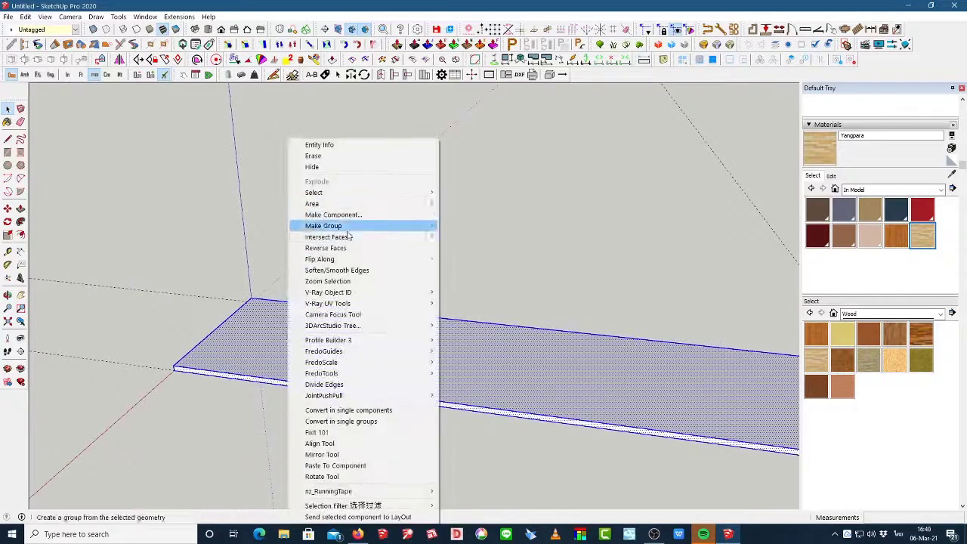
pyautogui.click(332, 226)
pyautogui.scroll(-2, 362, 364)
pyautogui.scroll(1, 234, 336)
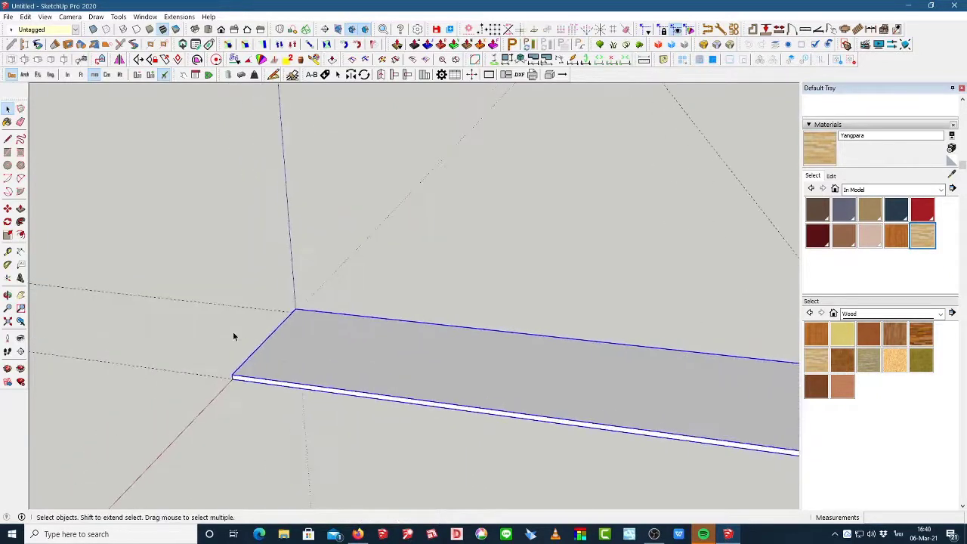
# - Copy the grouped bottom board 500 mm straight up along the blue axis to form the top board
pyautogui.click(8, 208)
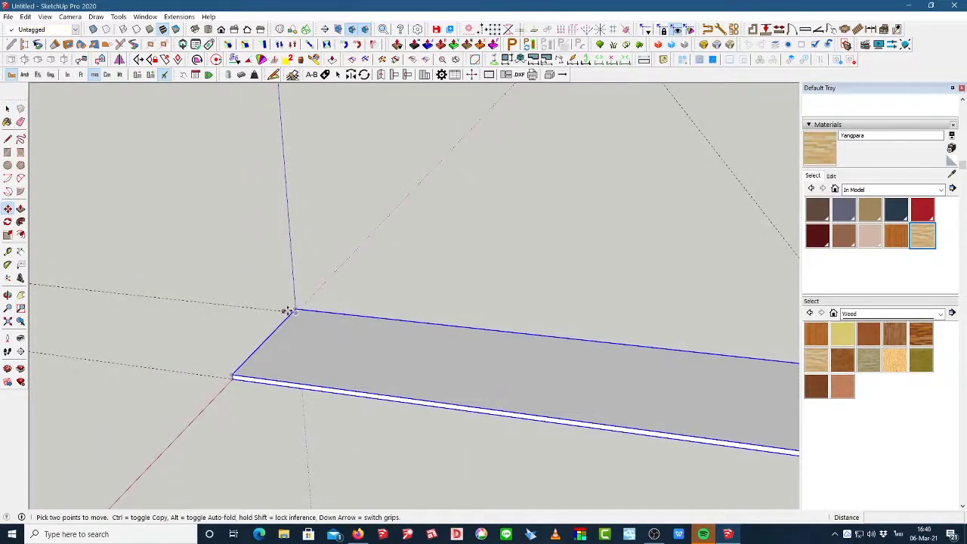
pyautogui.press('ctrl')
pyautogui.click(297, 310)
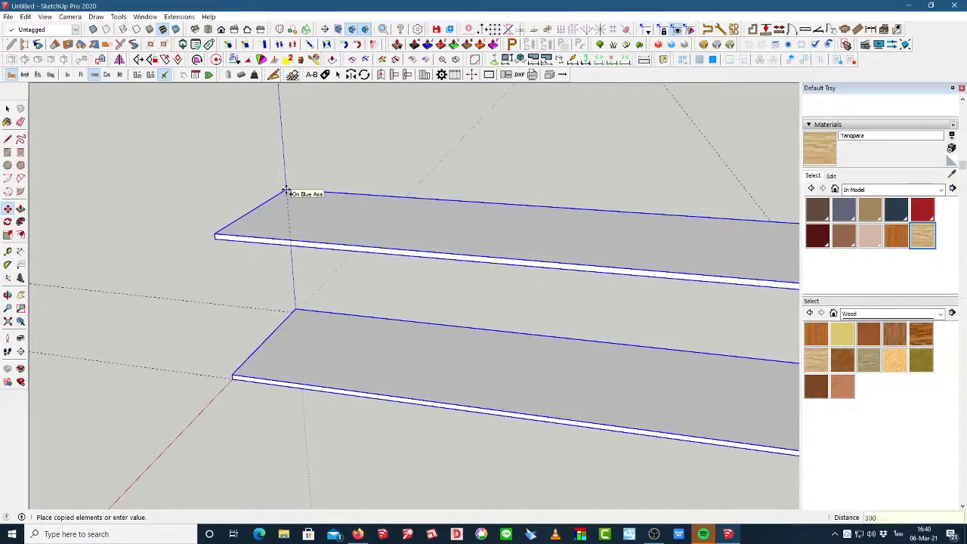
pyautogui.click(287, 188)
pyautogui.moveTo(292, 207); pyautogui.dragTo(447, 295, button='middle')
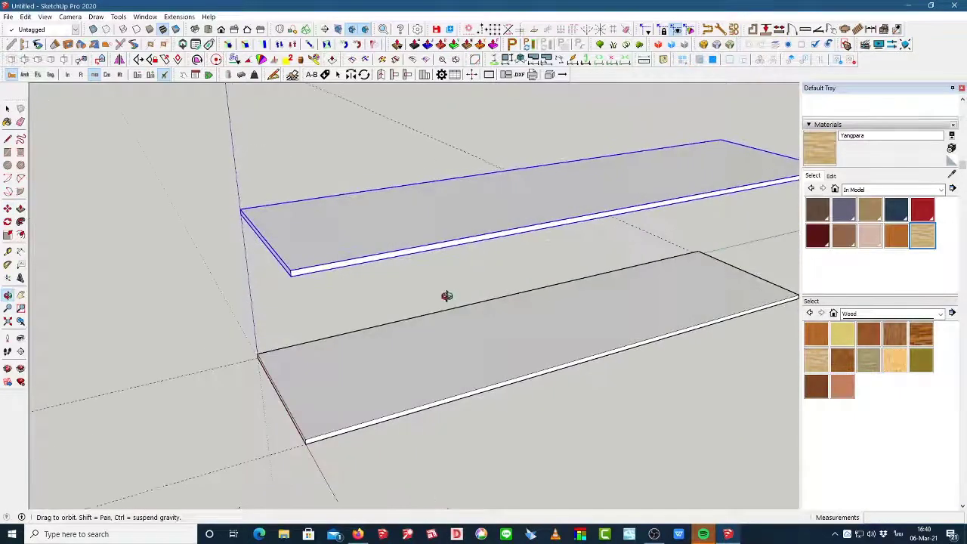
pyautogui.click(7, 109)
# - Draw a vertical 500 by 484 mm rectangle between the top and bottom boards at the origin end
pyautogui.scroll(-1, 368, 257)
pyautogui.moveTo(367, 259); pyautogui.dragTo(302, 219, button='middle')
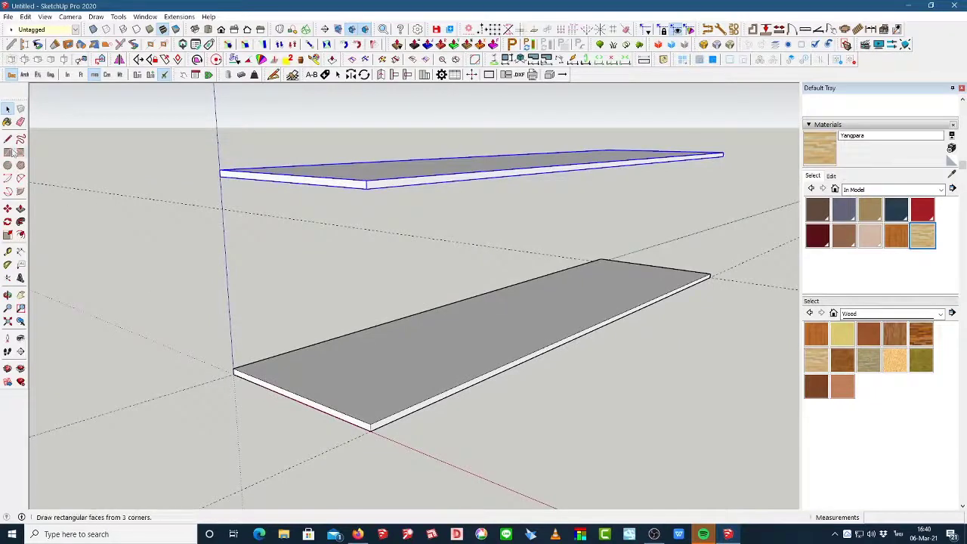
pyautogui.click(7, 152)
pyautogui.click(220, 176)
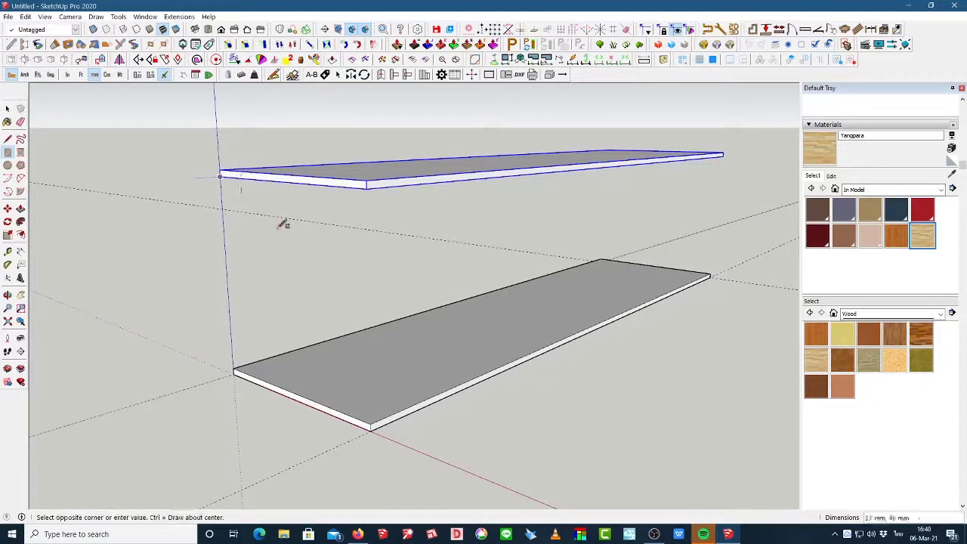
pyautogui.click(369, 424)
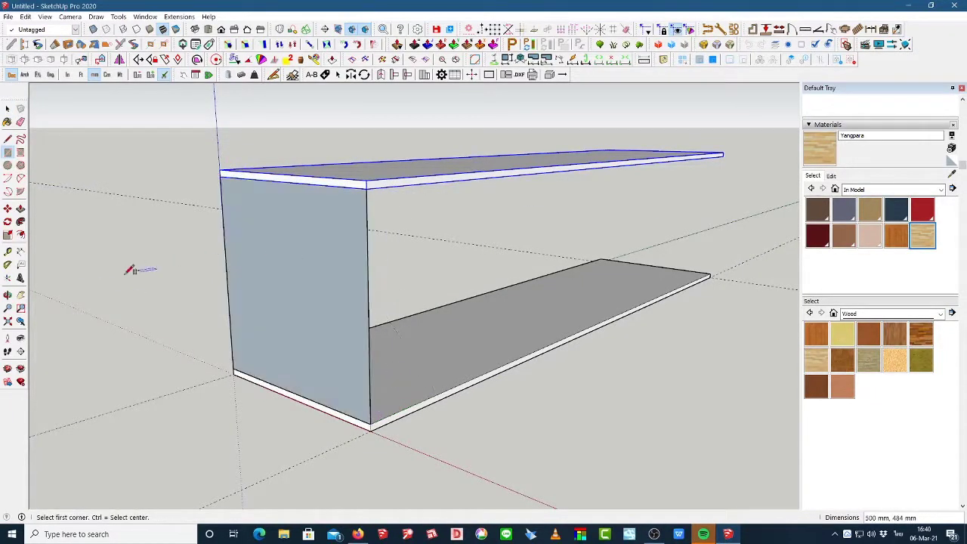
# - Push/Pull the vertical end rectangle 16 mm inward to form the side panel
pyautogui.click(20, 210)
pyautogui.click(333, 255)
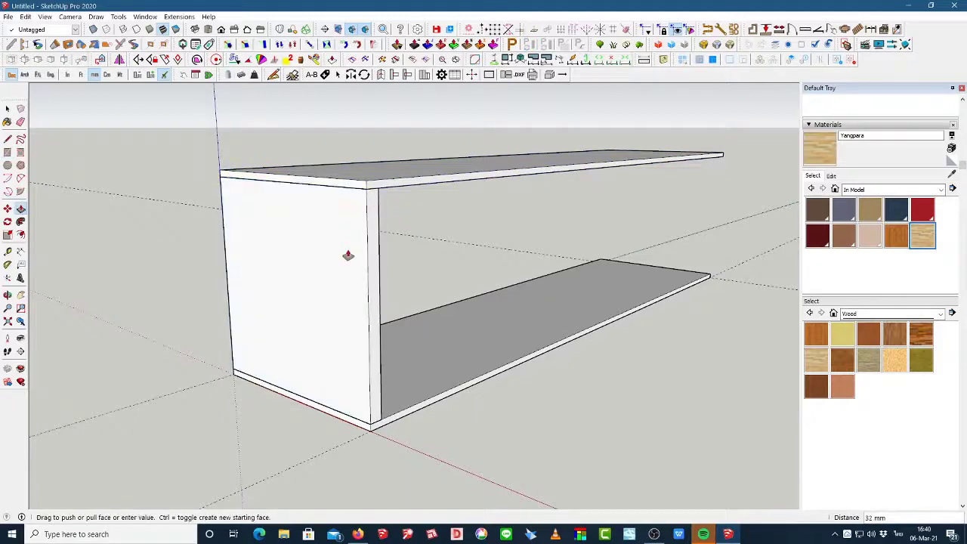
pyautogui.press('Return')
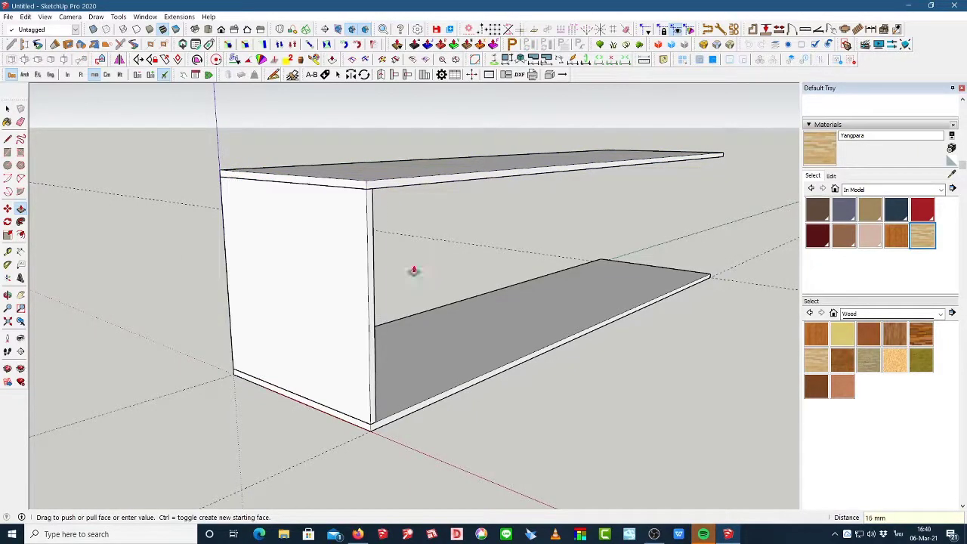
# - Select the whole side panel between the two boards and make it a group
pyautogui.scroll(-3, 568, 276)
pyautogui.moveTo(589, 278); pyautogui.dragTo(216, 281, button='middle')
pyautogui.scroll(-3, 219, 277)
pyautogui.scroll(-2, 352, 302)
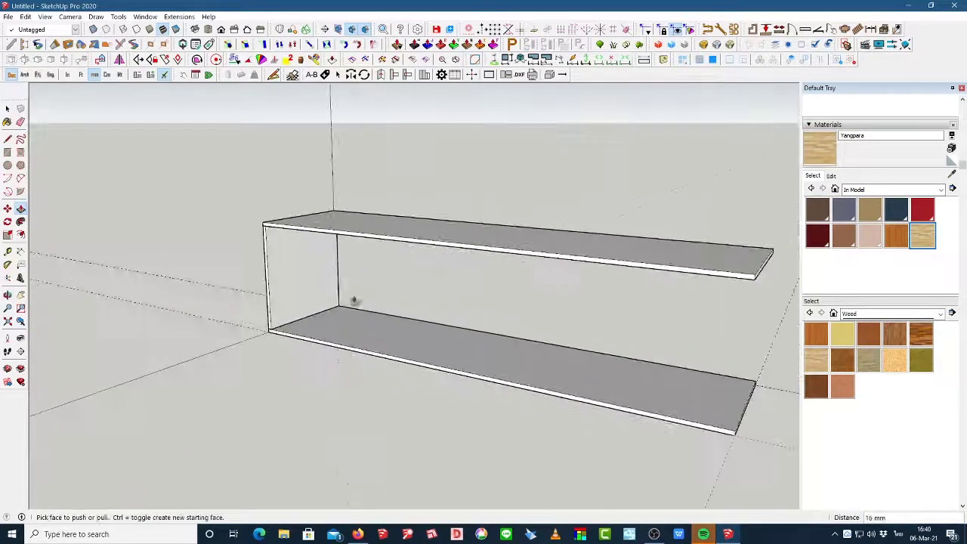
pyautogui.click(8, 109)
pyautogui.click(289, 267)
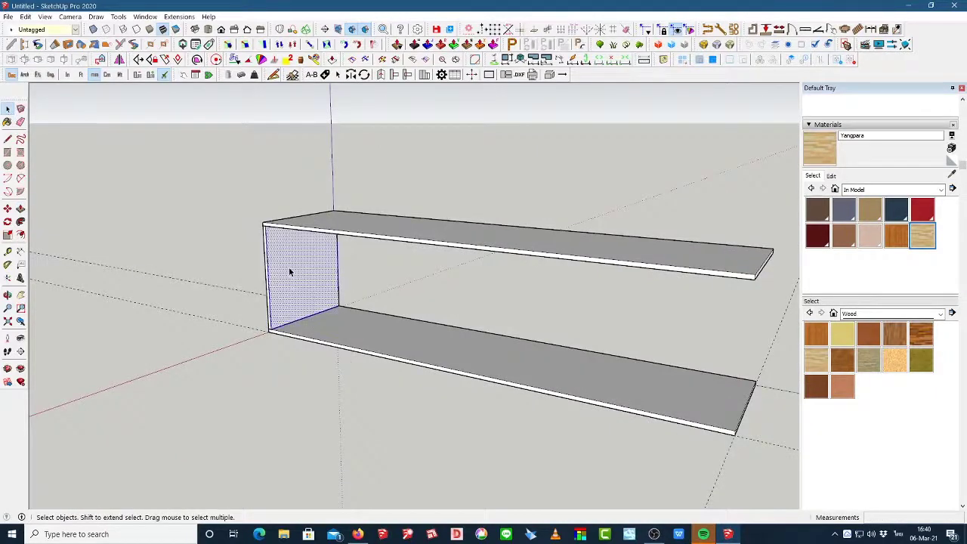
pyautogui.rightClick(288, 267)
pyautogui.click(340, 211)
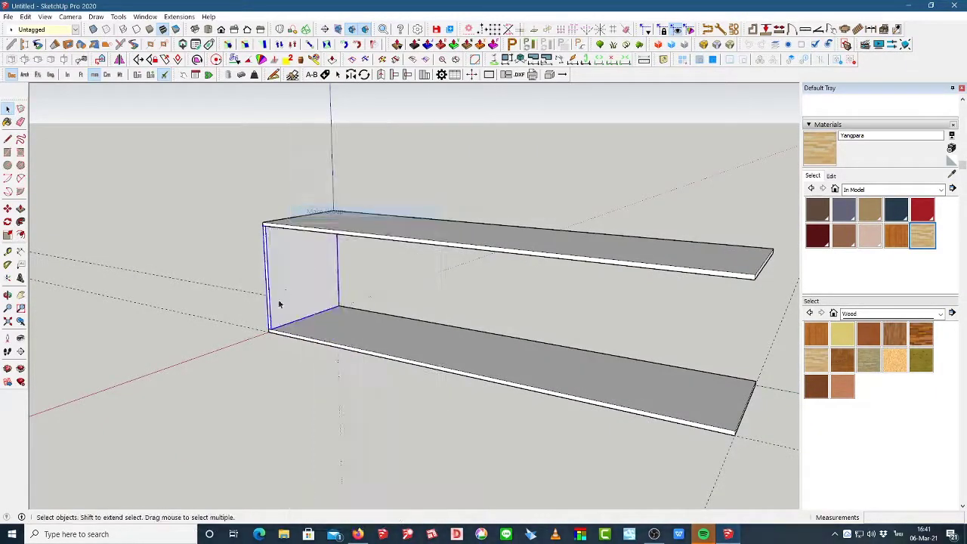
# - Copy the grouped side panel to the opposite end of the carcass, flush with the ends of the top and bottom boards
pyautogui.click(7, 208)
pyautogui.scroll(5, 237, 303)
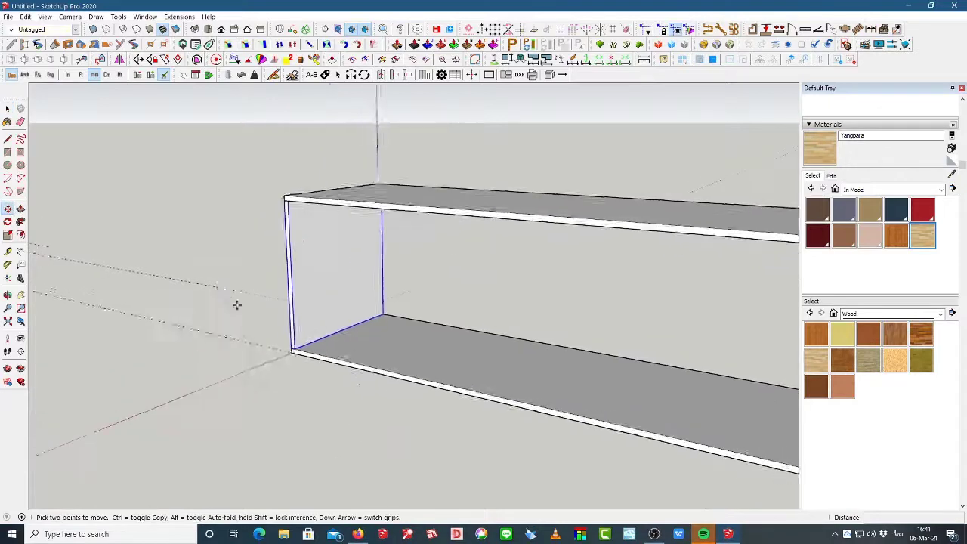
pyautogui.press('ctrl')
pyautogui.click(286, 357)
pyautogui.scroll(-6, 286, 358)
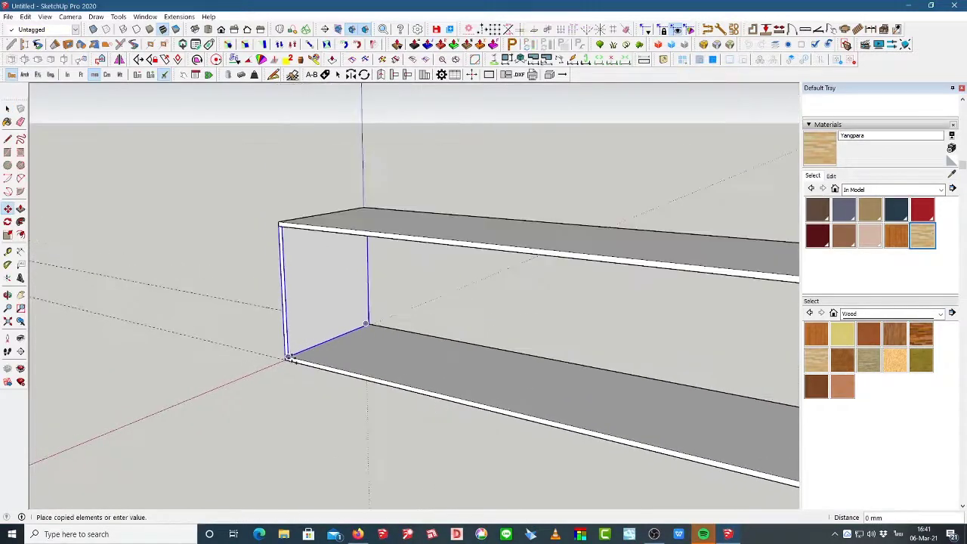
pyautogui.scroll(2, 525, 408)
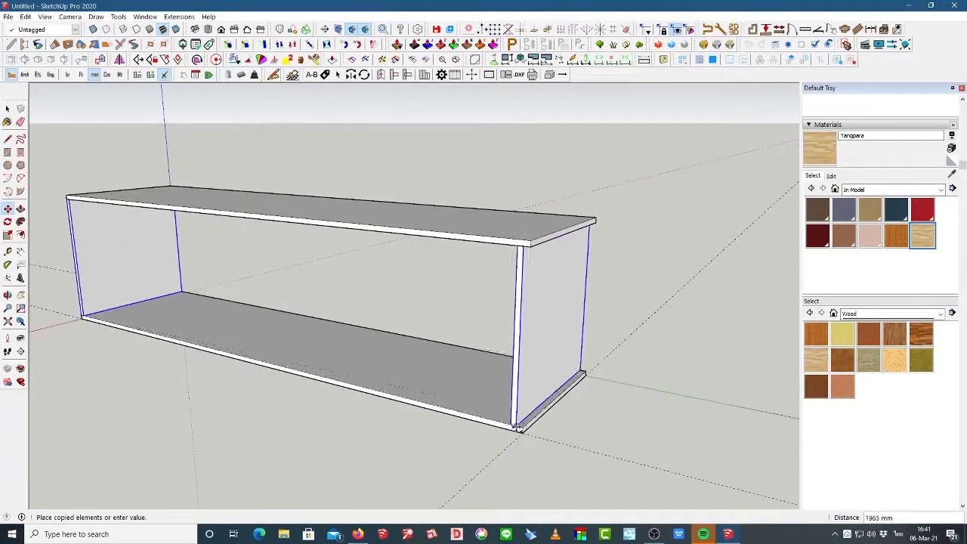
pyautogui.click(521, 427)
pyautogui.press('space')
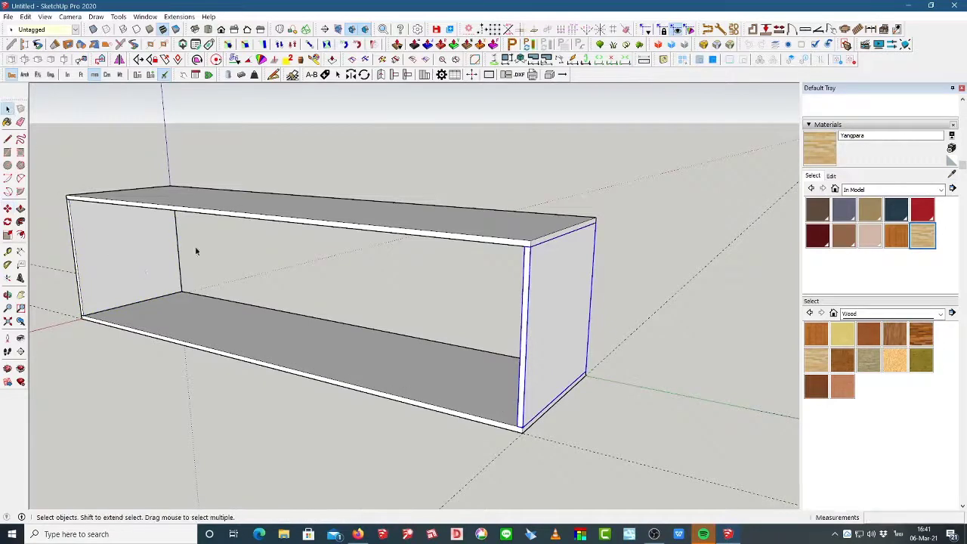
# - Copy the origin-end side panel about 647 mm along the carcass length to form an inner divider
pyautogui.moveTo(195, 247); pyautogui.dragTo(363, 306, button='middle')
pyautogui.scroll(-3, 189, 315)
pyautogui.scroll(4, 227, 278)
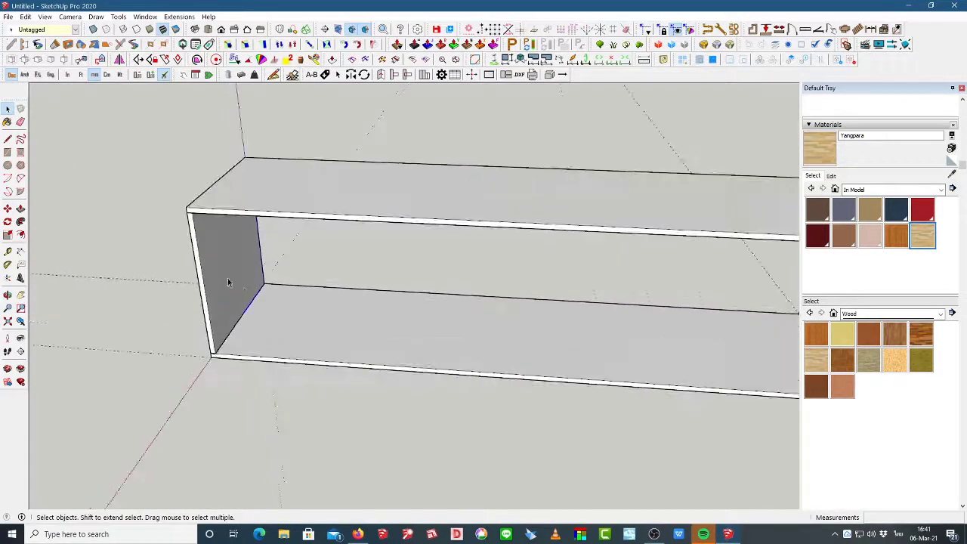
pyautogui.click(228, 278)
pyautogui.click(7, 208)
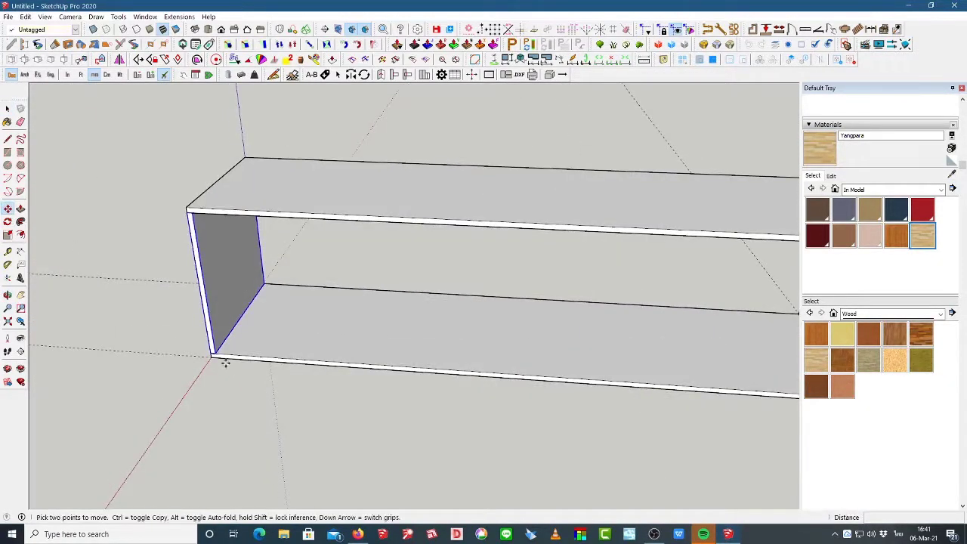
pyautogui.click(215, 353)
pyautogui.press('ctrl')
pyautogui.click(412, 367)
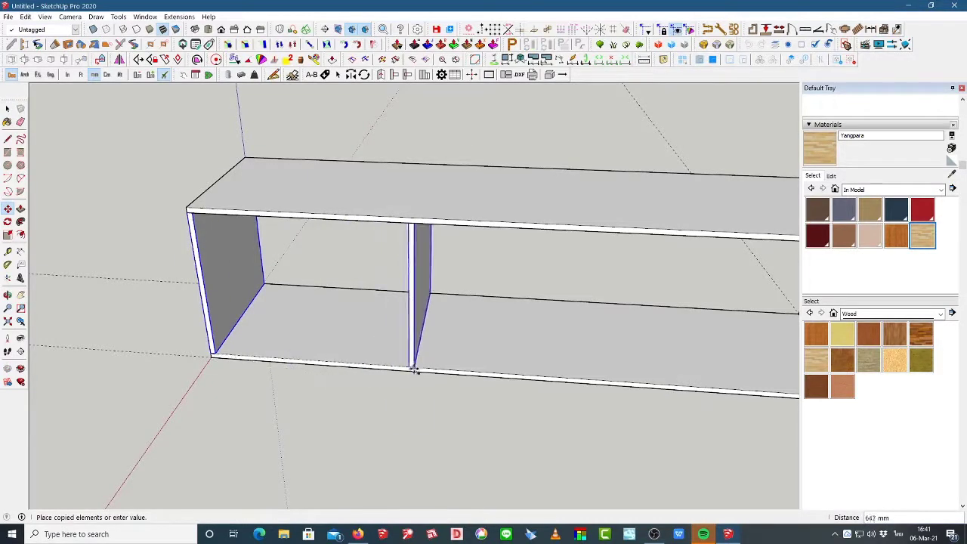
pyautogui.scroll(-4, 464, 369)
pyautogui.moveTo(464, 370); pyautogui.dragTo(367, 337, button='middle')
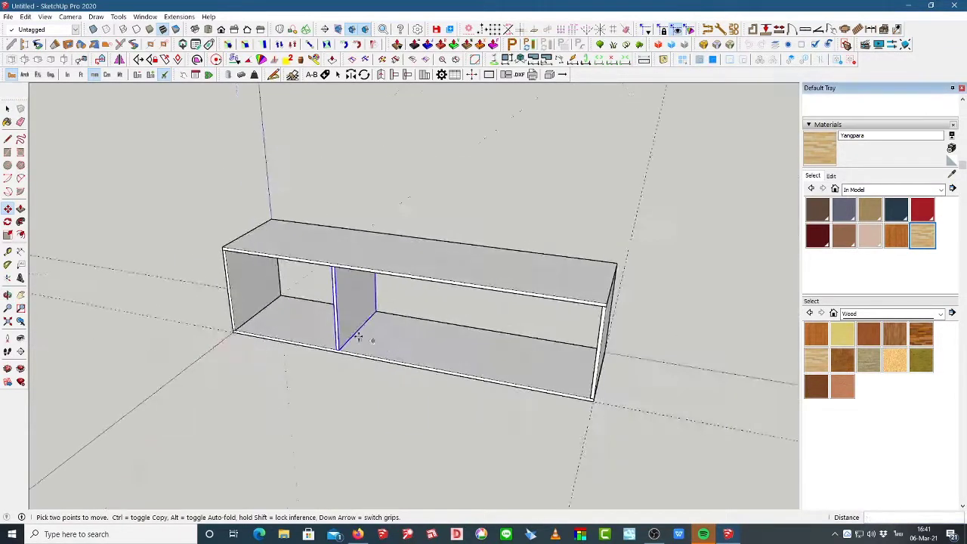
pyautogui.click(8, 108)
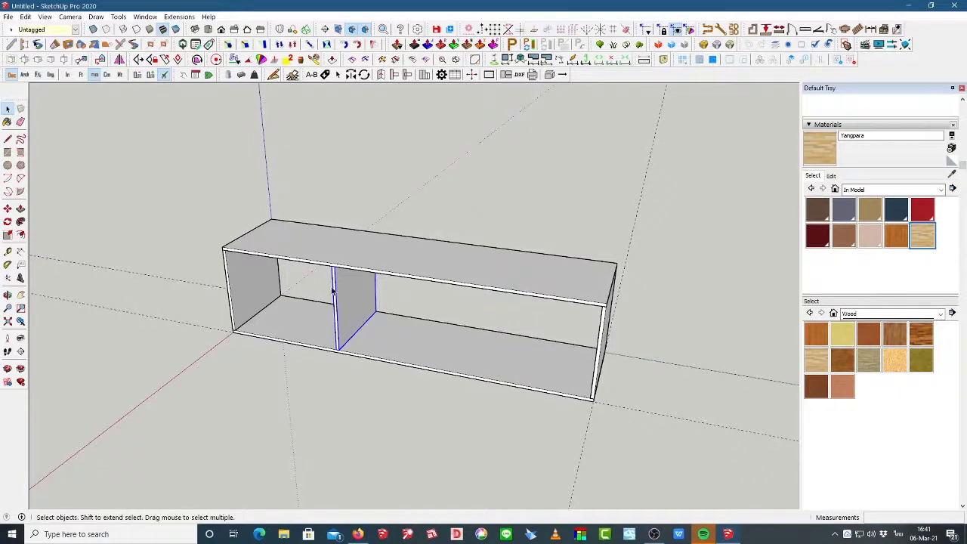
# - Mirror a copy of the divider about the middle of the carcass length to form a second divider, and clear the selection
pyautogui.click(120, 59)
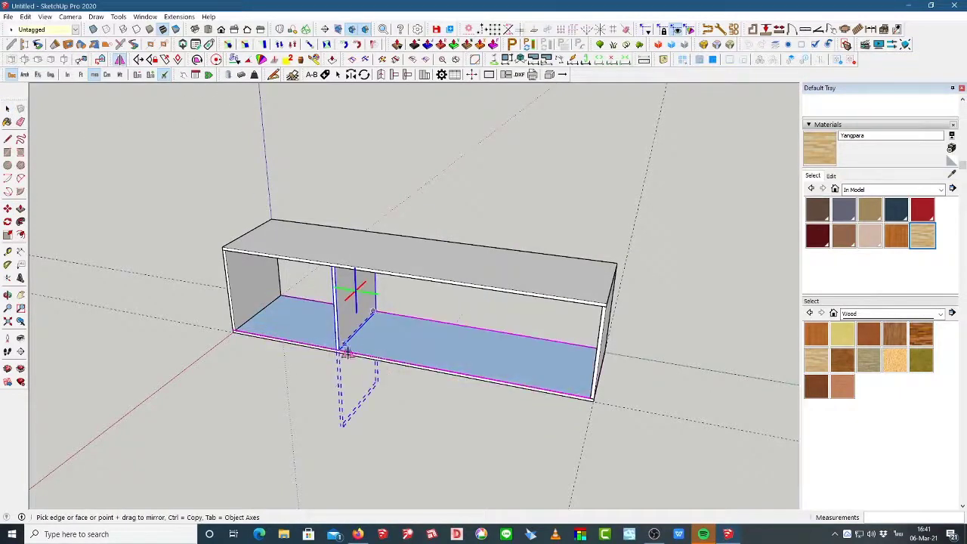
pyautogui.moveTo(395, 361); pyautogui.dragTo(457, 370)
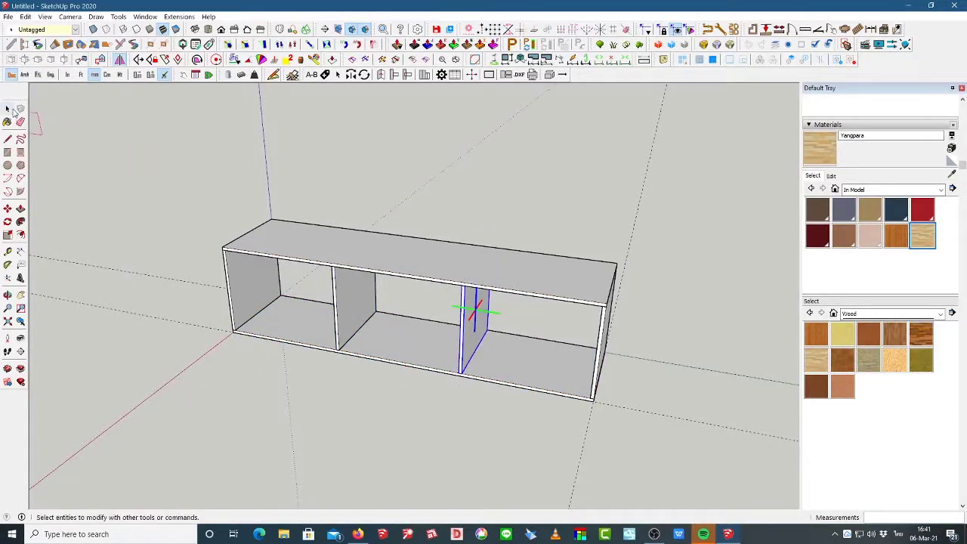
pyautogui.click(7, 108)
pyautogui.click(432, 173)
# - Copy the carcass's top board 400 mm straight up to form the board of an upper tier
pyautogui.scroll(2, 433, 207)
pyautogui.moveTo(433, 208); pyautogui.dragTo(476, 212, button='middle')
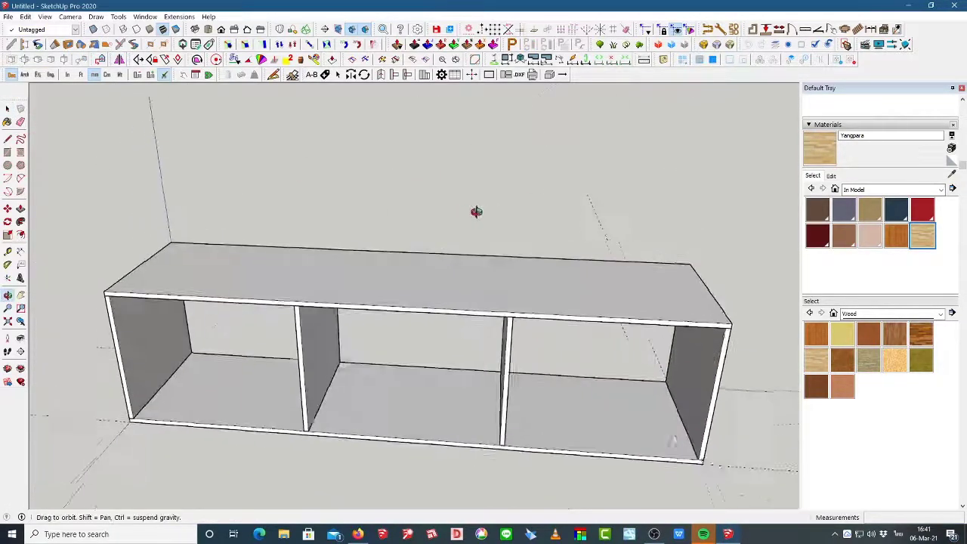
pyautogui.scroll(2, 292, 262)
pyautogui.scroll(-3, 383, 274)
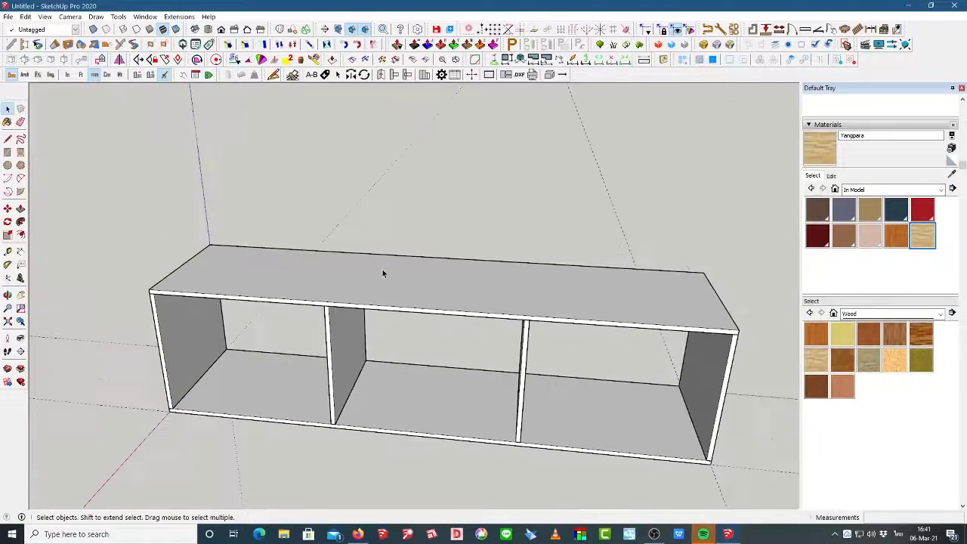
pyautogui.click(330, 289)
pyautogui.scroll(3, 261, 267)
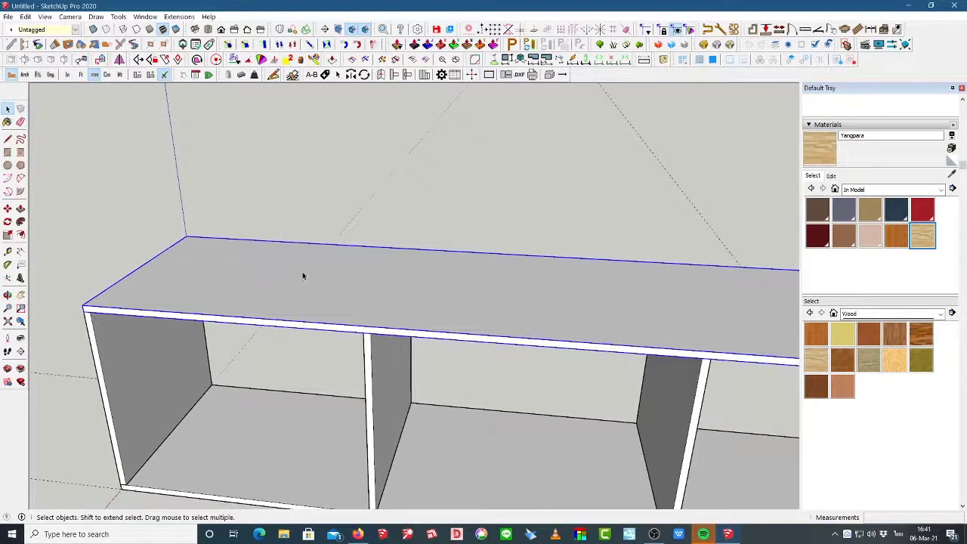
pyautogui.click(7, 209)
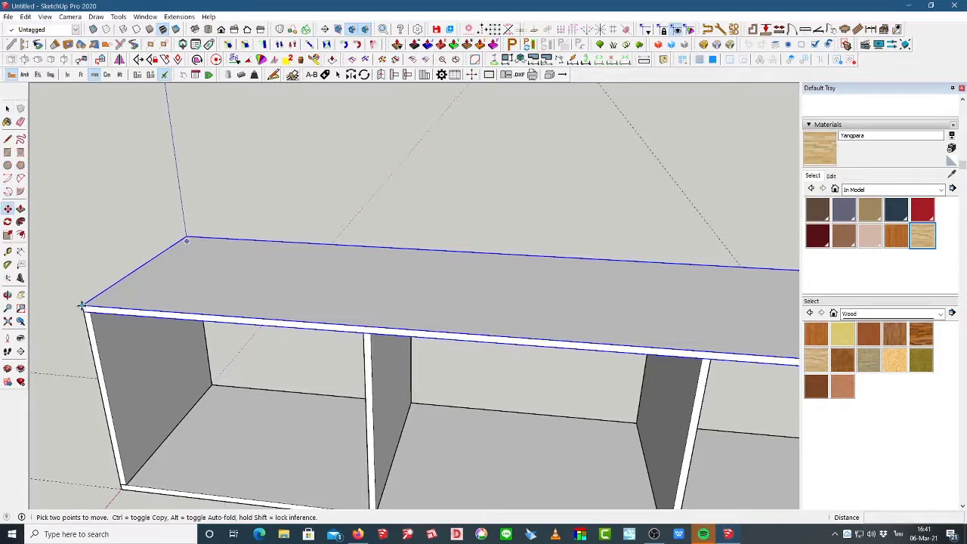
pyautogui.press('ctrl')
pyautogui.click(81, 306)
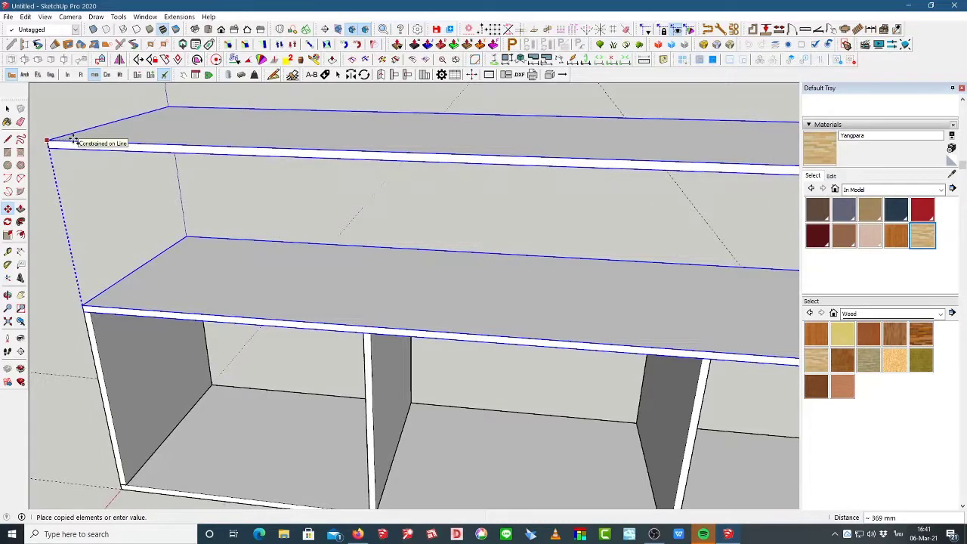
pyautogui.write('400')
pyautogui.press('Return')
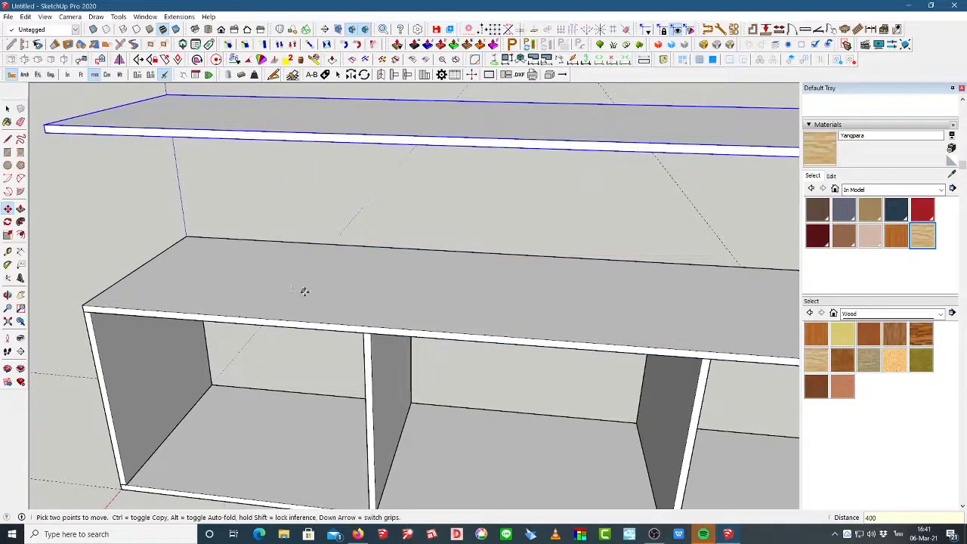
# - Copy the origin-end side panel 500 mm straight up so it stands on the lower carcass's top board
pyautogui.moveTo(303, 287)
pyautogui.mouseDown(button='middle')
pyautogui.moveTo(229, 265)
pyautogui.moveTo(445, 255)
pyautogui.moveTo(295, 285)
pyautogui.mouseUp(button='middle')
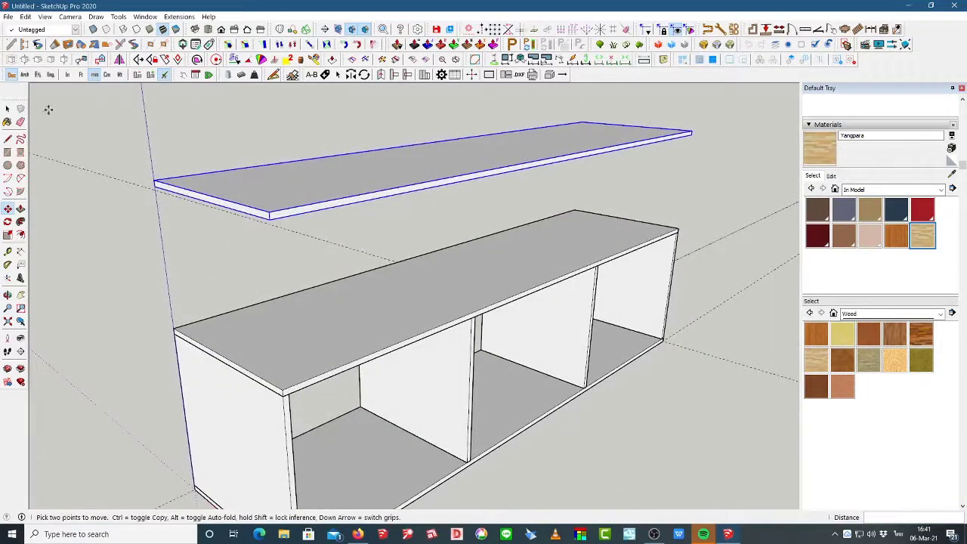
pyautogui.click(7, 109)
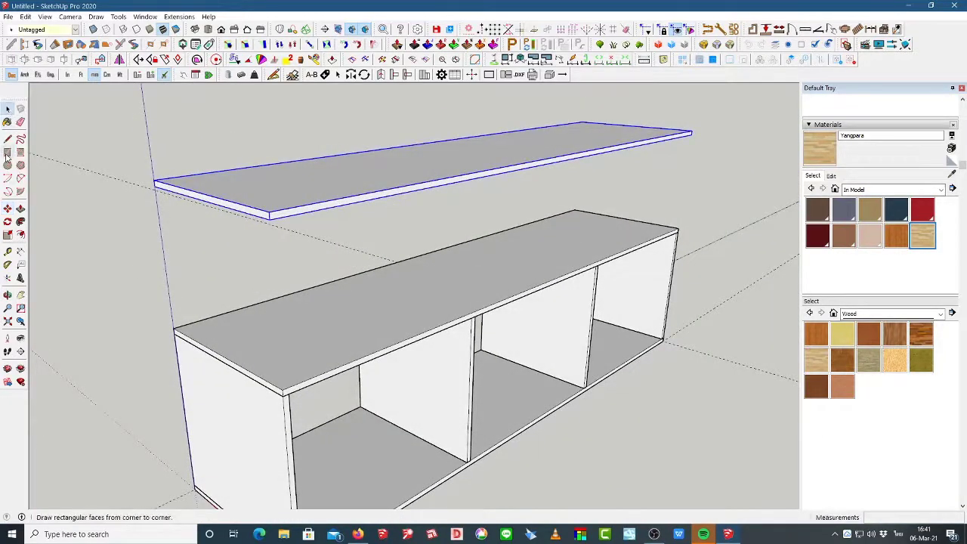
pyautogui.click(8, 152)
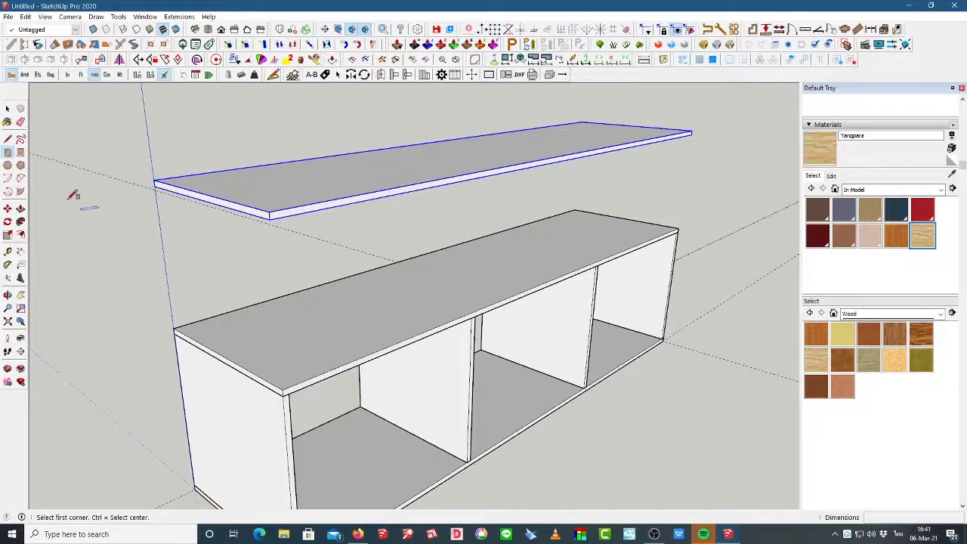
pyautogui.click(8, 108)
pyautogui.click(181, 406)
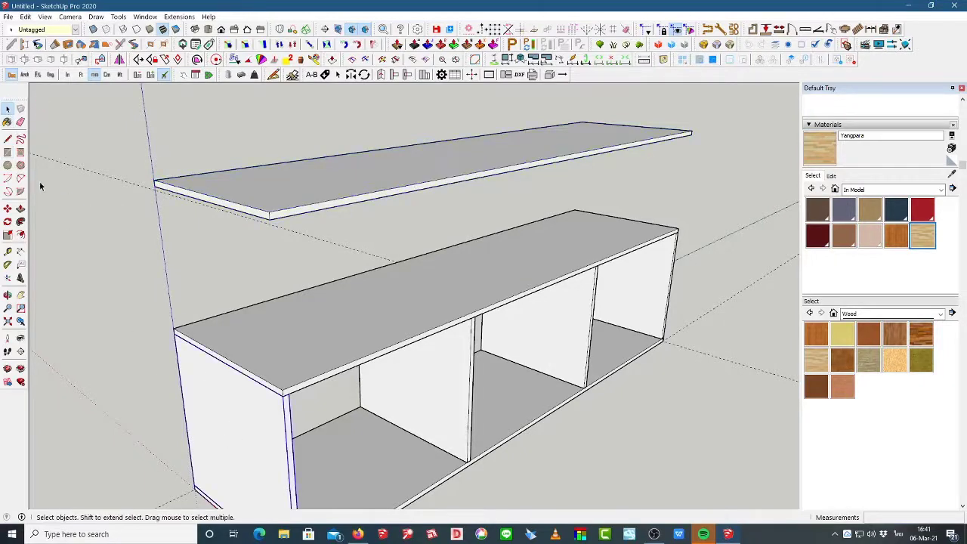
pyautogui.scroll(-2, 46, 166)
pyautogui.click(7, 208)
pyautogui.scroll(4, 203, 410)
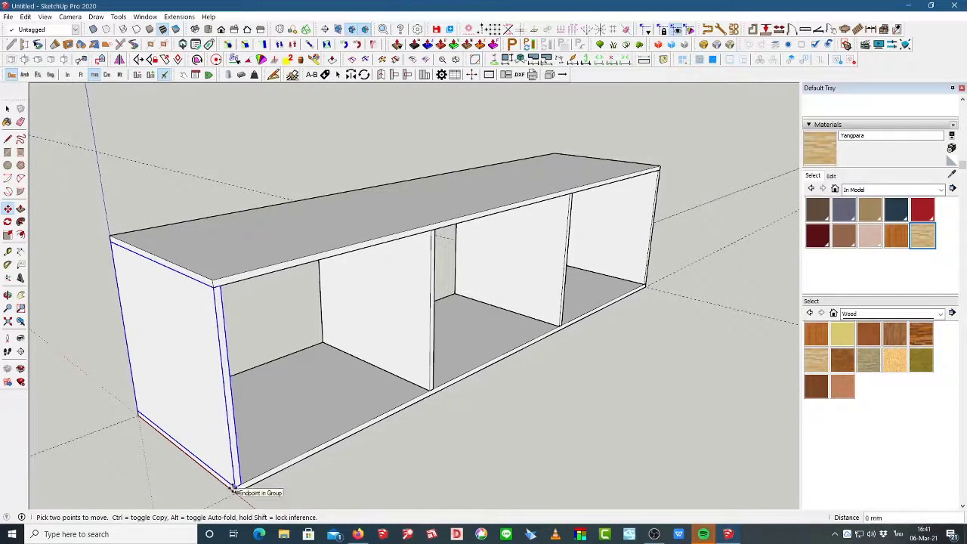
pyautogui.click(234, 487)
pyautogui.click(215, 280)
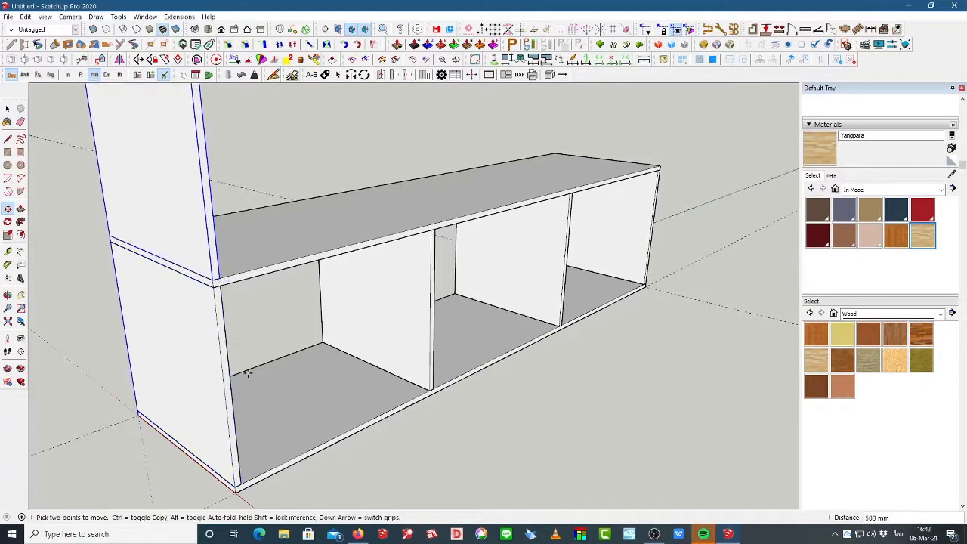
# - Scale the raised side panel vertically to about 0.79 so it ends at the underside of the uppermost board
pyautogui.scroll(-3, 276, 427)
pyautogui.scroll(5, 276, 311)
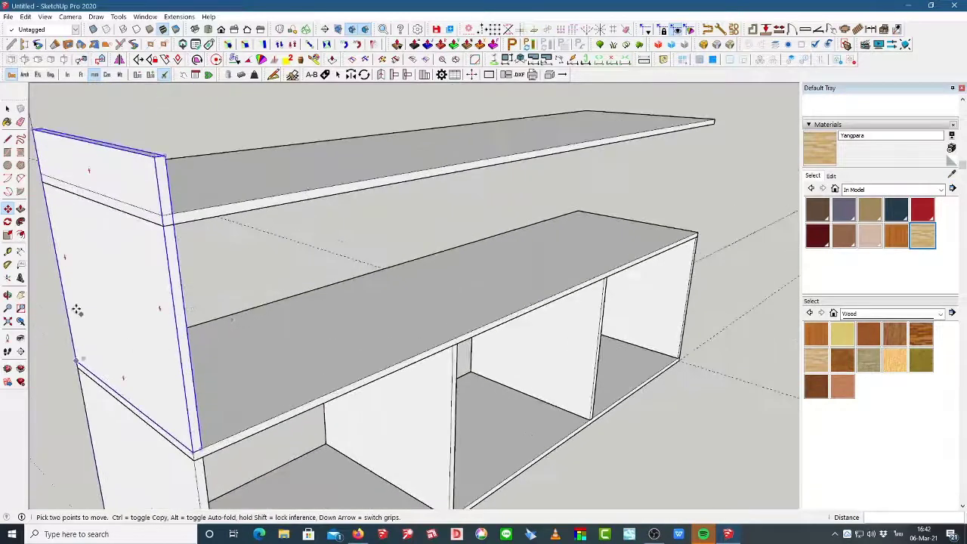
pyautogui.click(8, 235)
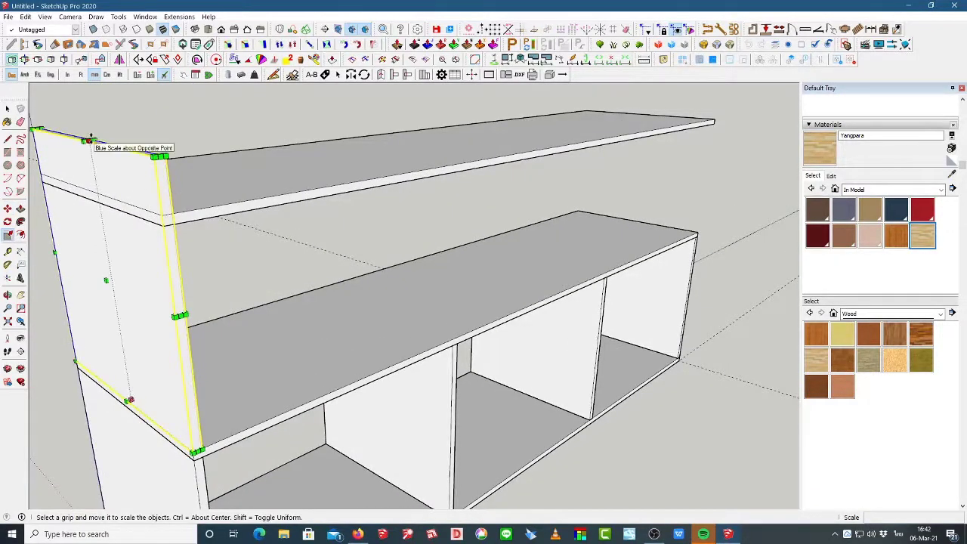
pyautogui.moveTo(87, 142); pyautogui.dragTo(162, 227)
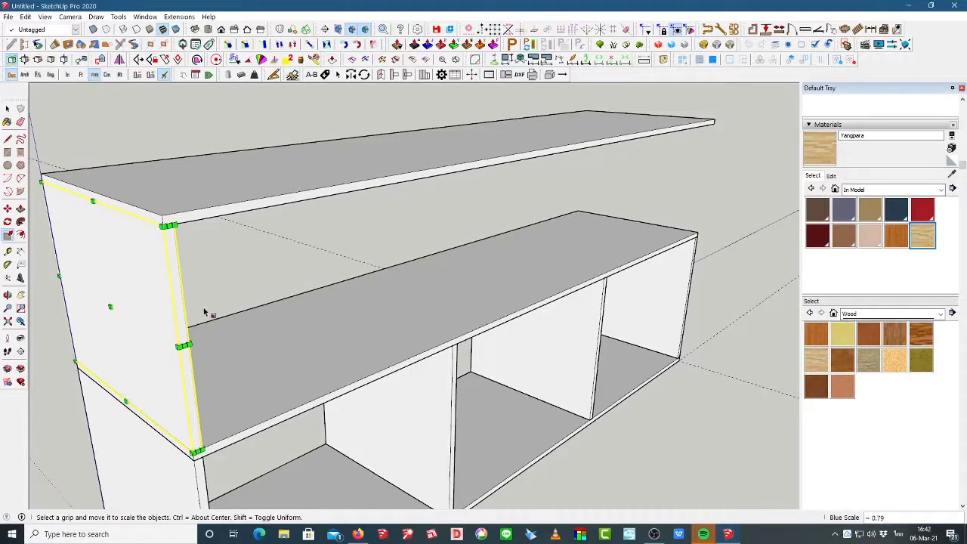
pyautogui.scroll(-3, 207, 313)
pyautogui.moveTo(207, 313); pyautogui.dragTo(179, 368, button='middle')
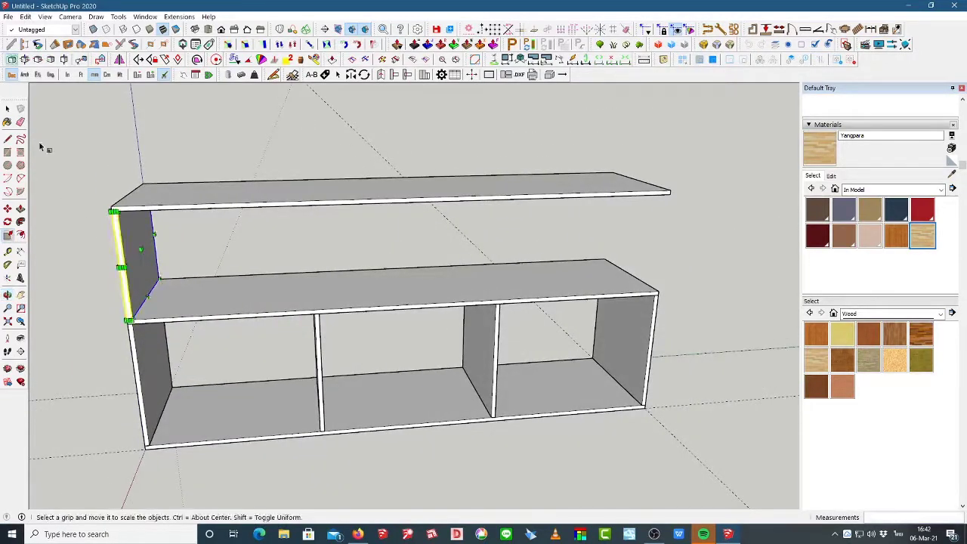
pyautogui.press('space')
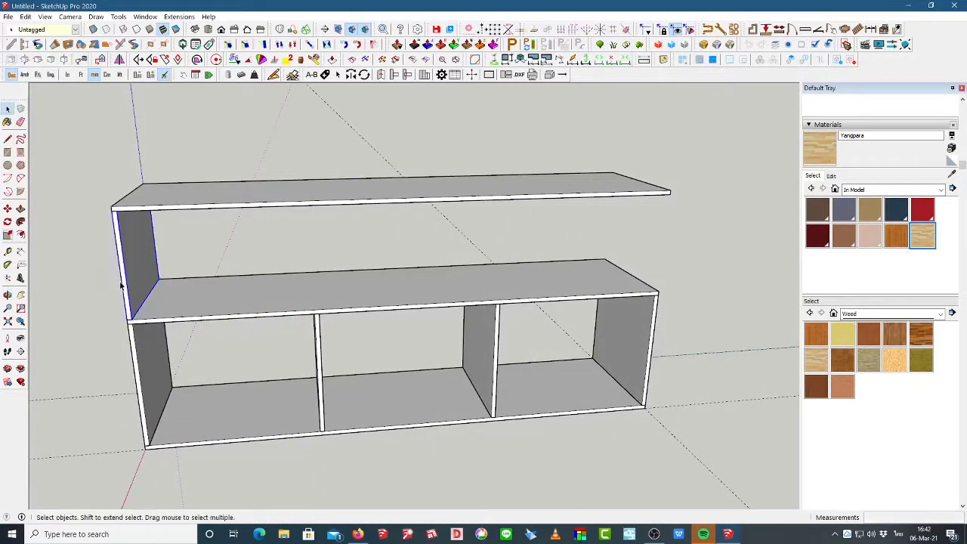
# - Copy the upper side panel 1984 mm along the cabinet length to close the opposite end of the upper tier
pyautogui.click(8, 208)
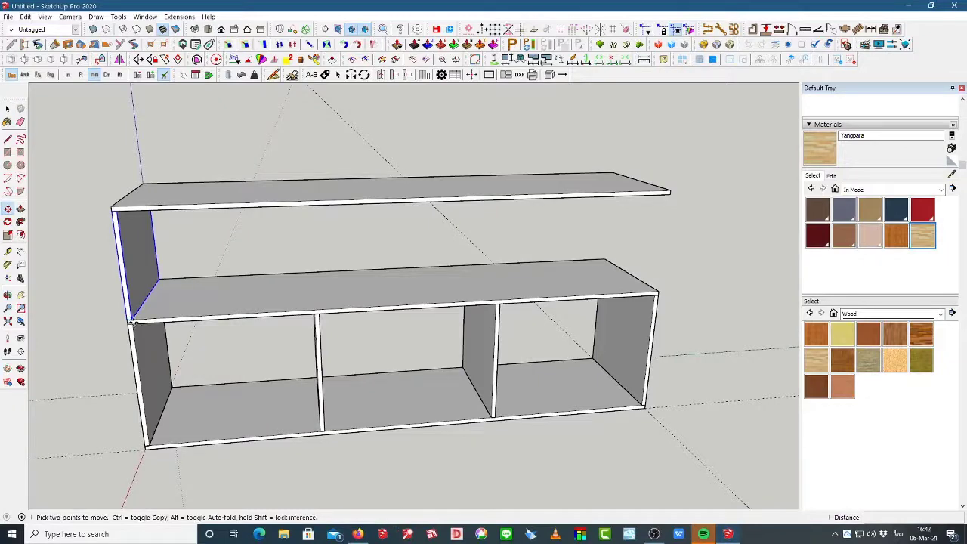
pyautogui.click(132, 322)
pyautogui.press('ctrl')
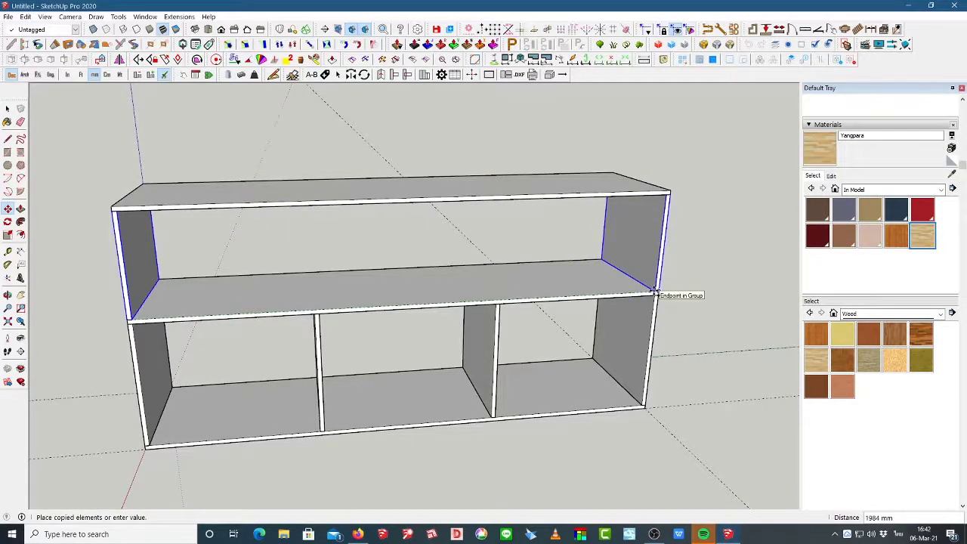
pyautogui.click(654, 292)
# - Copy the lower divider nearest the origin about 606 mm diagonally up onto the middle board, between the two lower dividers
pyautogui.moveTo(254, 277); pyautogui.dragTo(196, 270, button='middle')
pyautogui.scroll(3, 388, 296)
pyautogui.moveTo(388, 295); pyautogui.dragTo(306, 286, button='middle')
pyautogui.click(7, 108)
pyautogui.scroll(1, 310, 430)
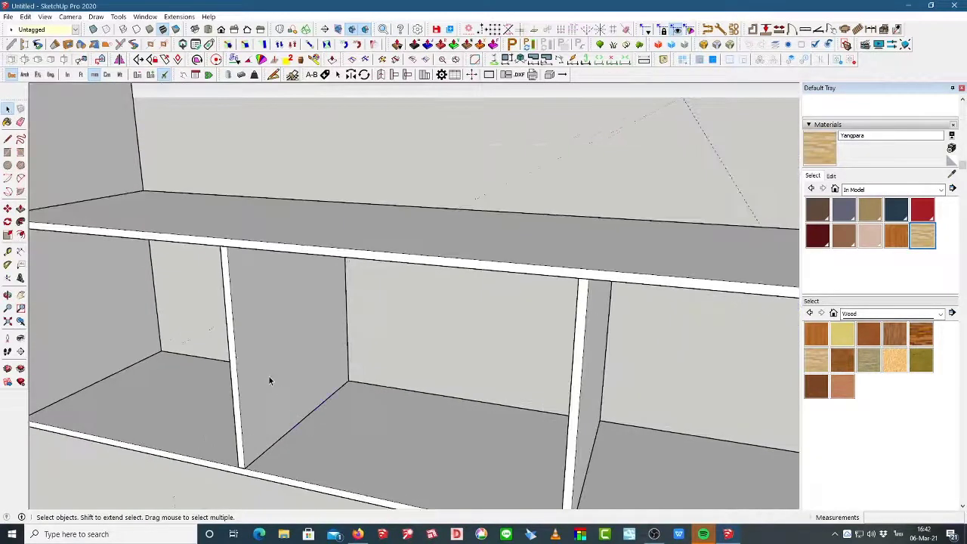
pyautogui.click(8, 209)
pyautogui.scroll(3, 233, 497)
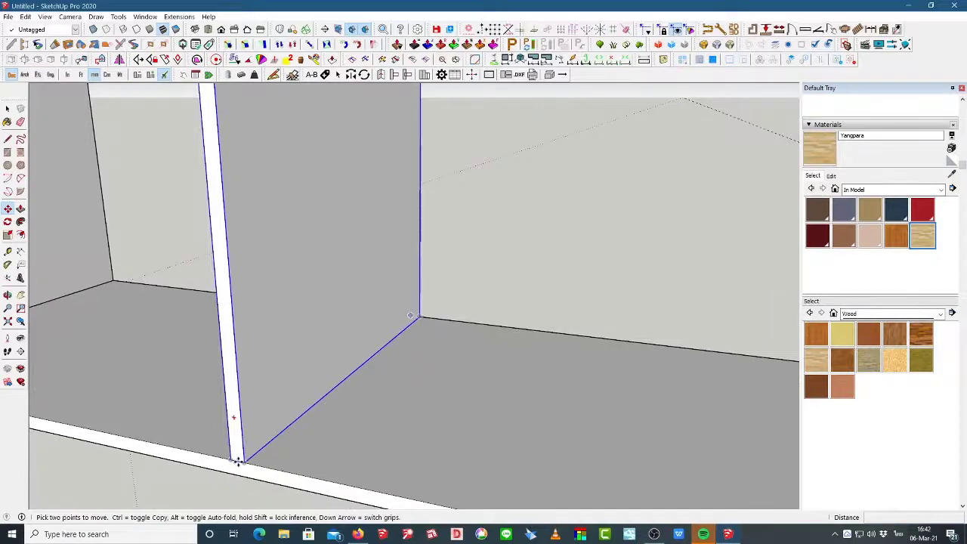
pyautogui.press('ctrl')
pyautogui.click(238, 462)
pyautogui.scroll(-4, 377, 423)
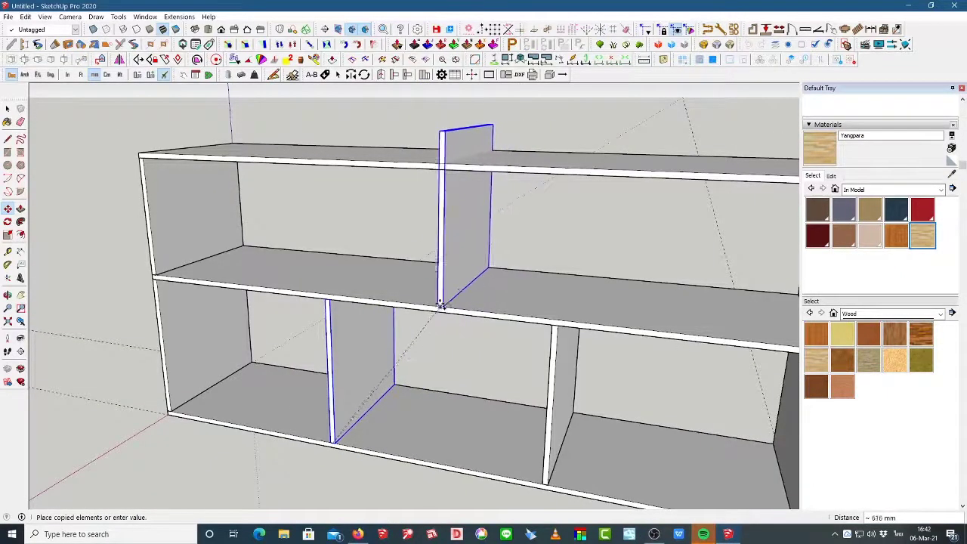
pyautogui.click(436, 306)
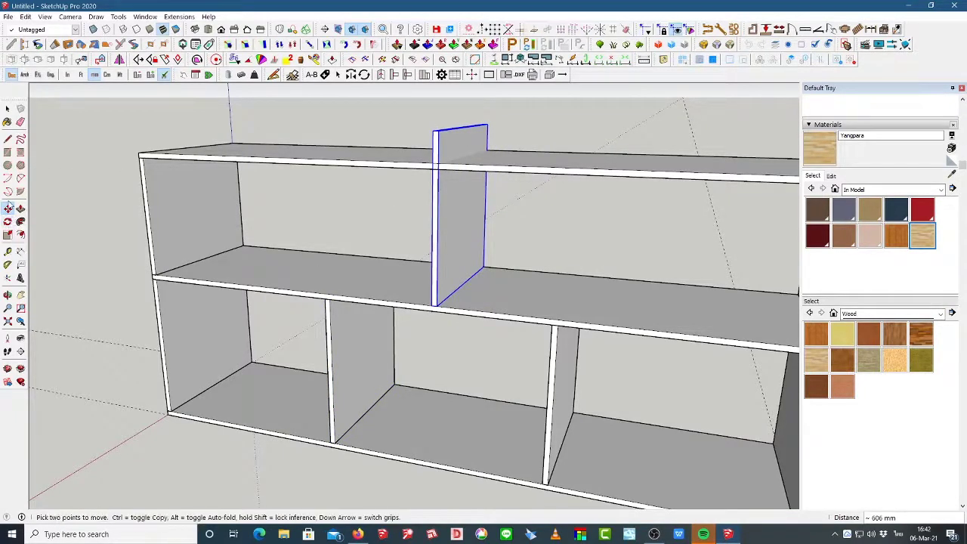
# - Scale the upper-tier divider vertically to about 0.79 so it ends at the underside of the uppermost board
pyautogui.click(7, 234)
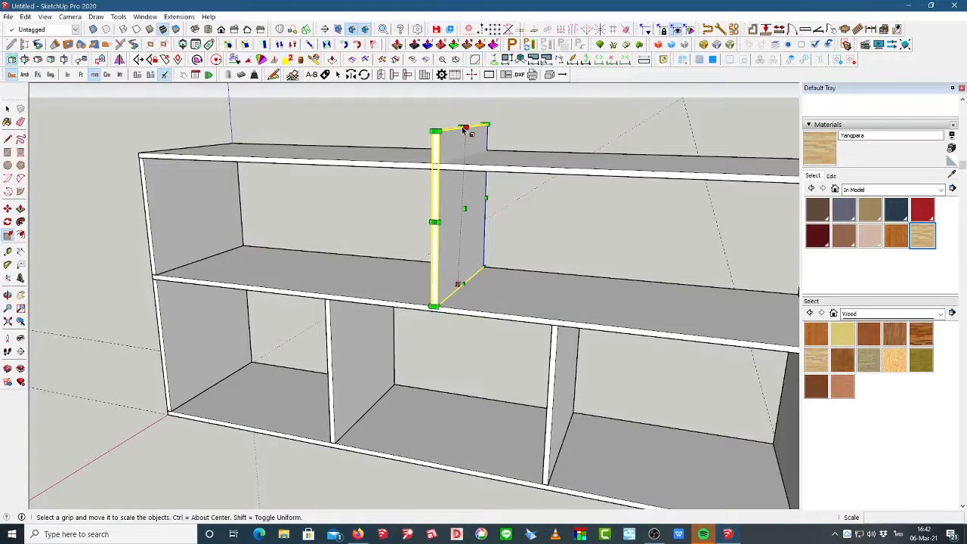
pyautogui.scroll(3, 469, 125)
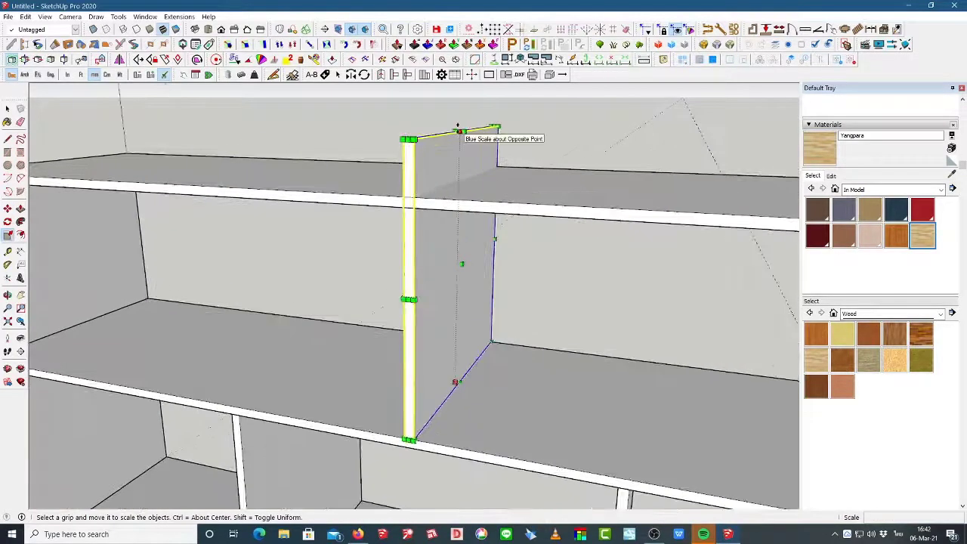
pyautogui.moveTo(458, 130); pyautogui.dragTo(409, 208)
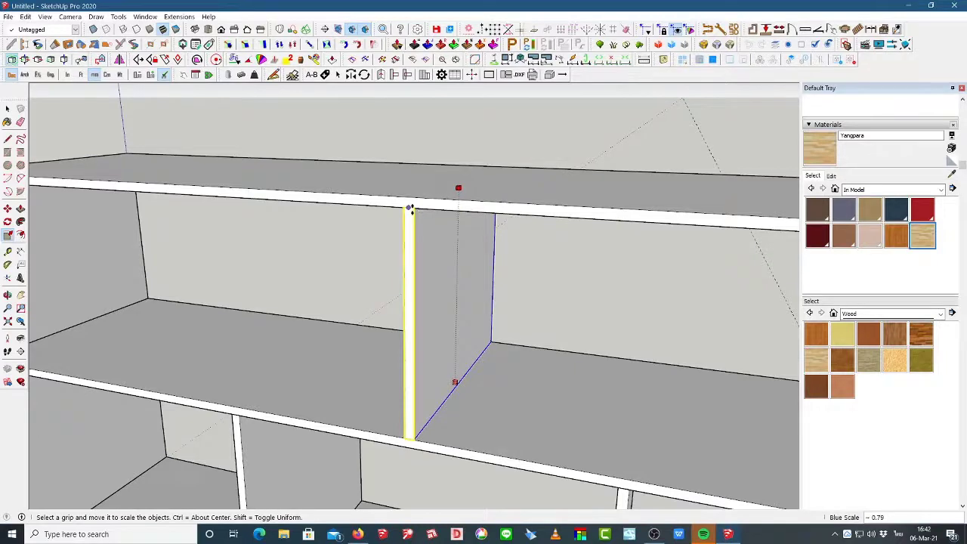
pyautogui.scroll(-5, 408, 208)
pyautogui.press('space')
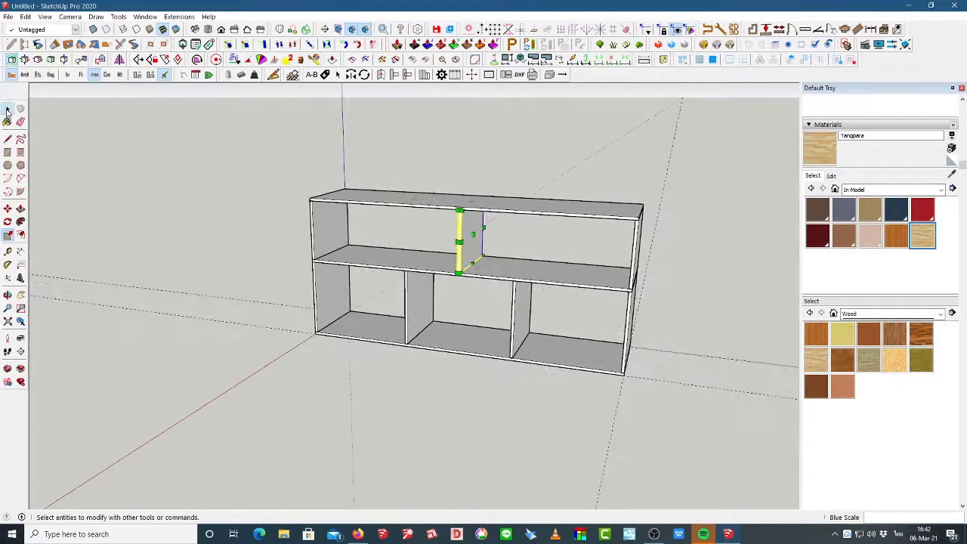
pyautogui.click(268, 200)
# - Copy both lower-tier dividers together straight up so they stand on the uppermost board
pyautogui.moveTo(268, 201); pyautogui.dragTo(450, 220, button='middle')
pyautogui.click(401, 379)
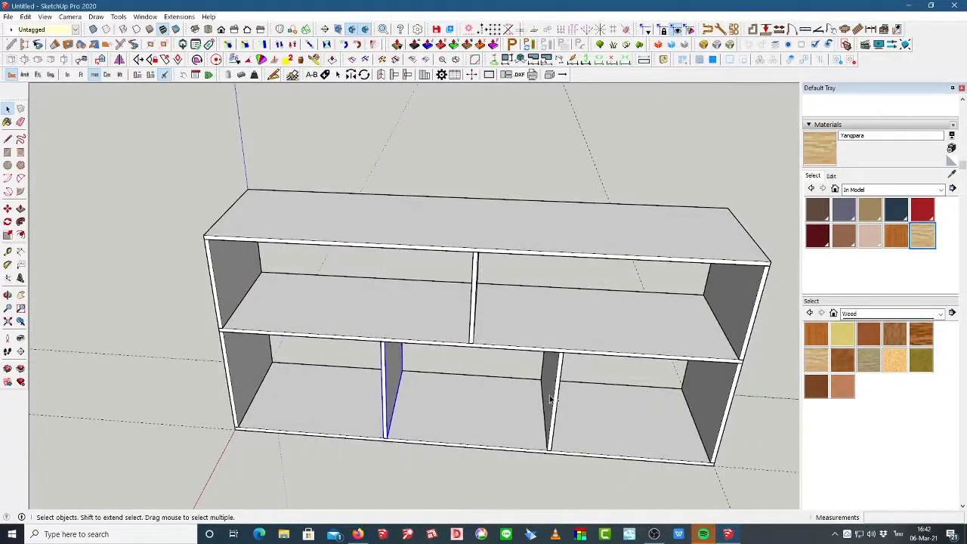
pyautogui.keyDown('shift'); pyautogui.click(552, 400); pyautogui.keyUp('shift')
pyautogui.moveTo(507, 384); pyautogui.dragTo(194, 367, button='middle')
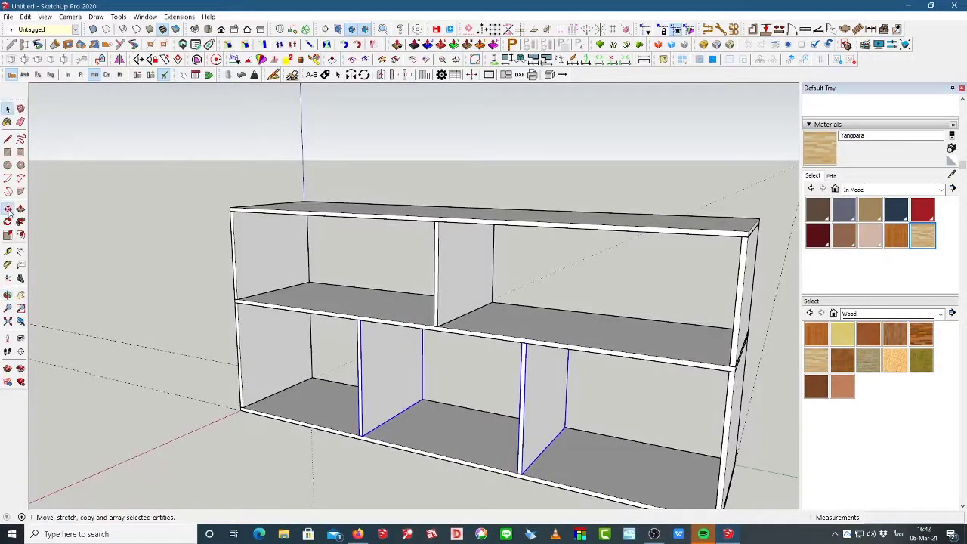
pyautogui.click(7, 209)
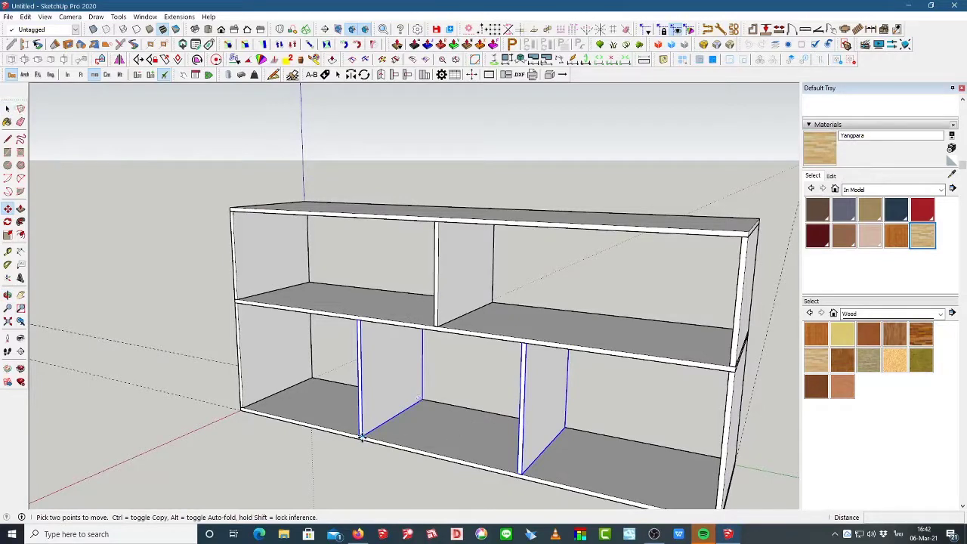
pyautogui.press('ctrl')
pyautogui.click(362, 437)
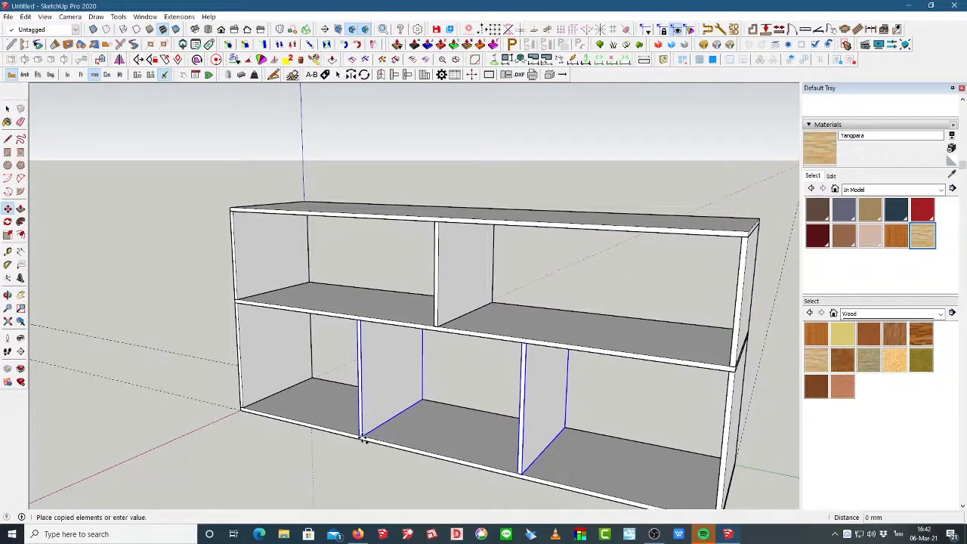
pyautogui.click(380, 214)
# - Draw a 500 × 700 mm rectangle spanning the tops of the two raised dividers
pyautogui.scroll(-3, 481, 351)
pyautogui.moveTo(457, 246); pyautogui.dragTo(628, 333, button='middle')
pyautogui.scroll(2, 470, 170)
pyautogui.moveTo(427, 107); pyautogui.dragTo(377, 190, button='middle')
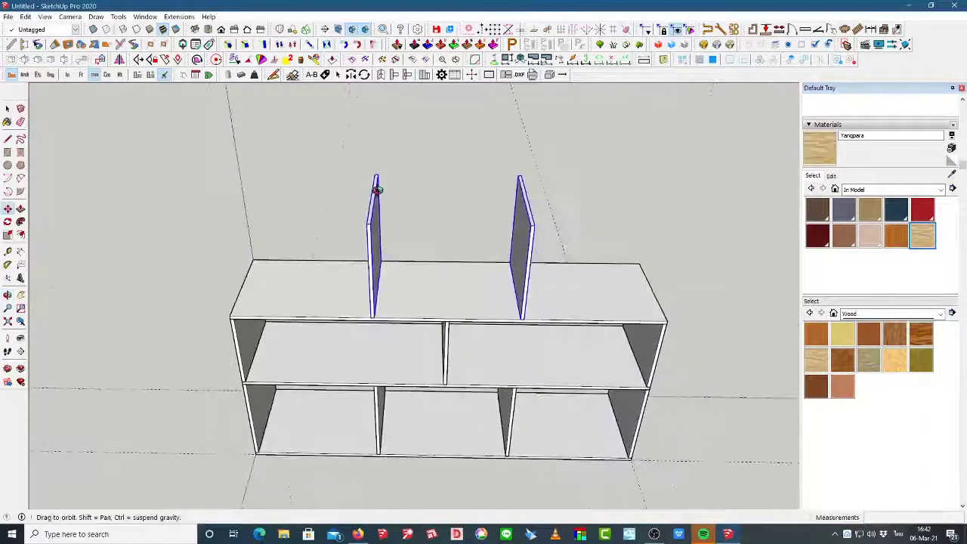
pyautogui.click(7, 152)
pyautogui.scroll(3, 353, 129)
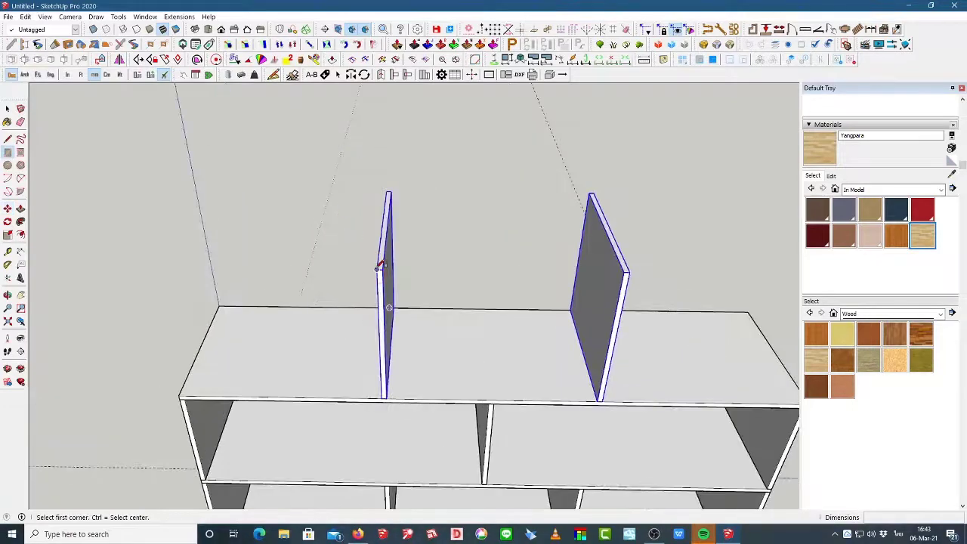
pyautogui.click(380, 266)
pyautogui.scroll(3, 612, 190)
pyautogui.click(589, 191)
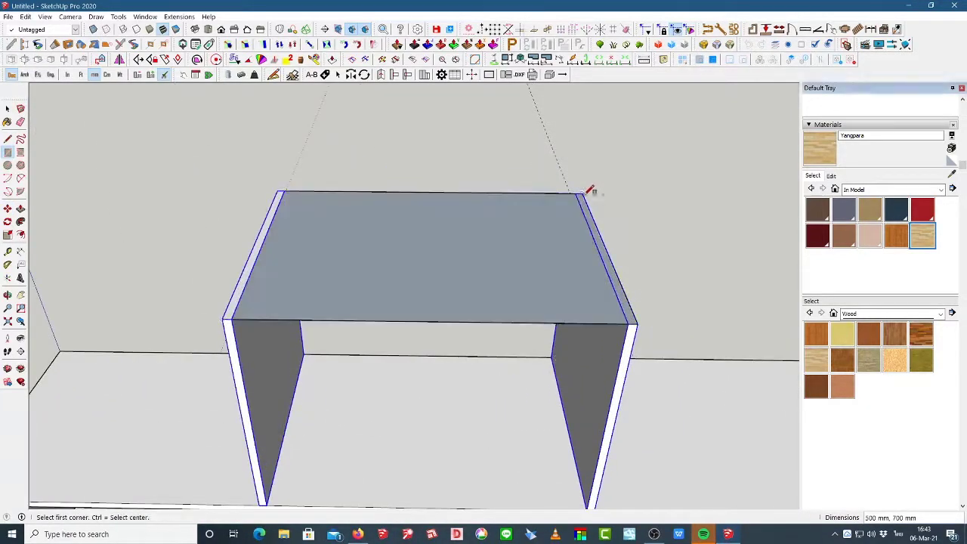
# - Extrude the rectangle upward 20 mm to form the top board of the small upper unit
pyautogui.click(20, 209)
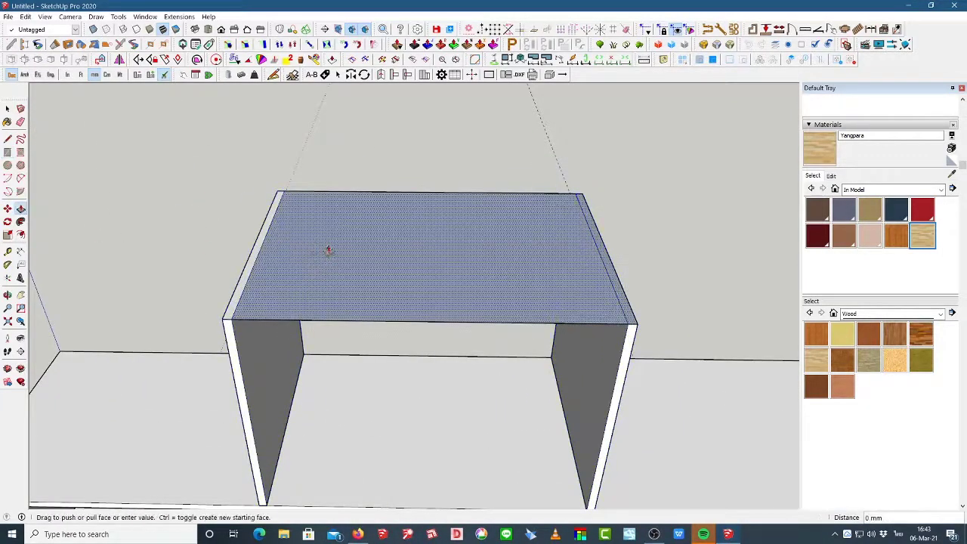
pyautogui.moveTo(329, 250); pyautogui.dragTo(328, 243)
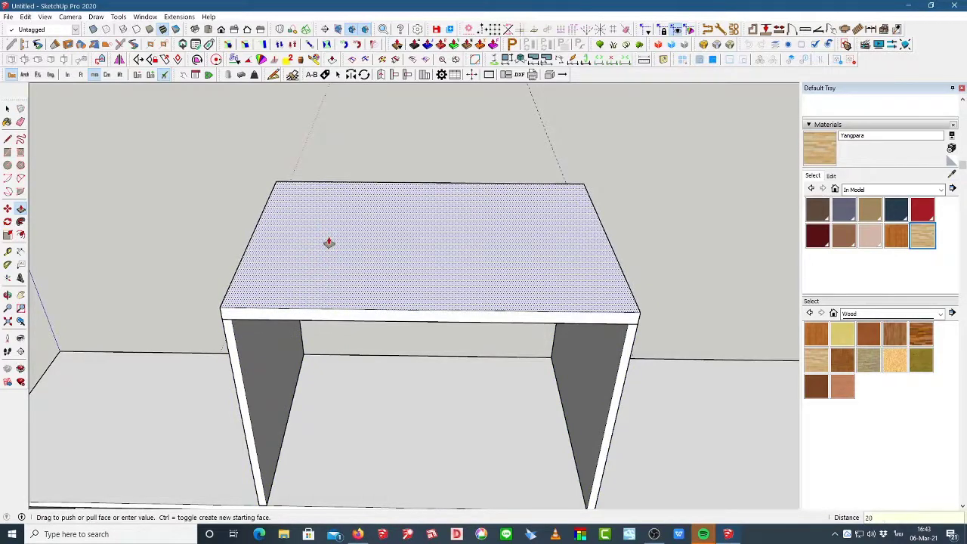
pyautogui.press('Return')
# - Extend both short ends of the 20 mm top board outward by 30 mm so it overhangs the panels
pyautogui.moveTo(265, 275); pyautogui.dragTo(401, 287, button='middle')
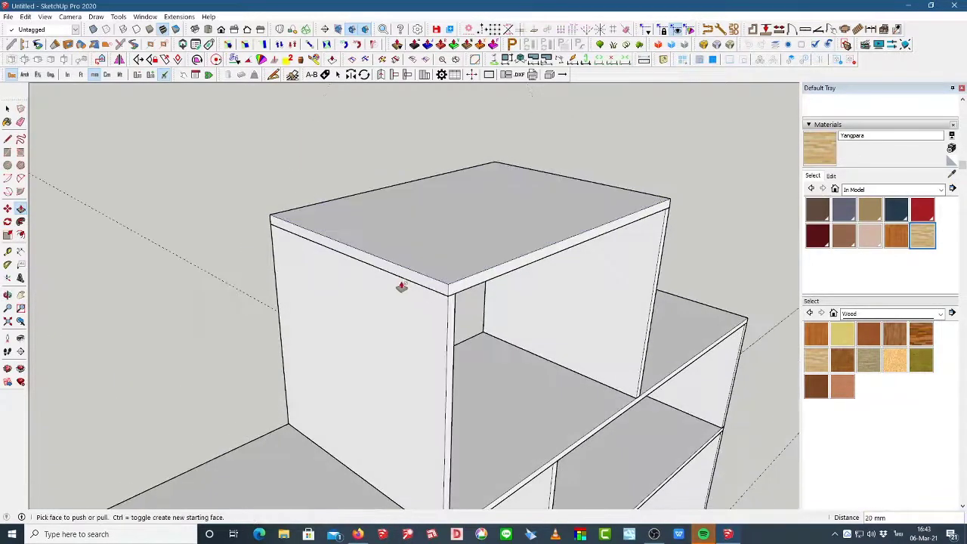
pyautogui.click(401, 286)
pyautogui.write('3')
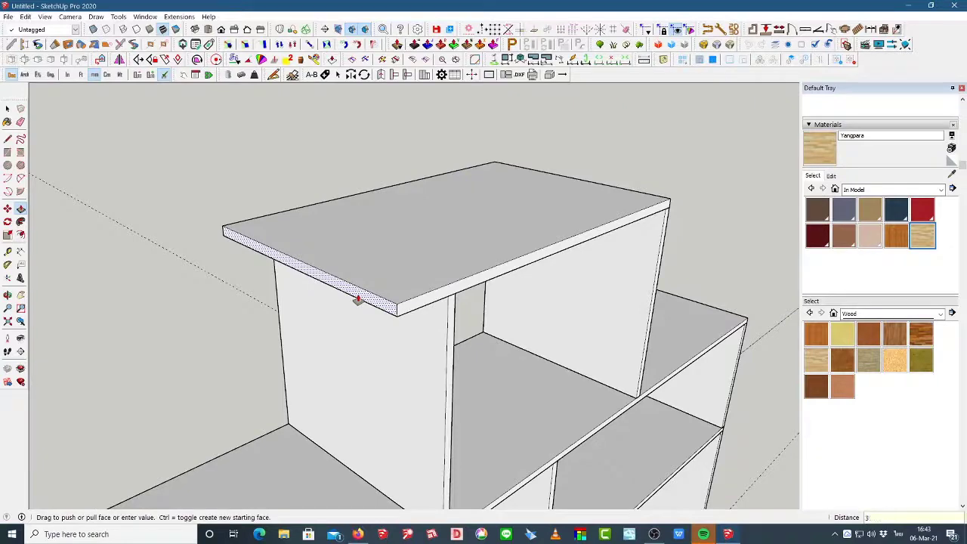
pyautogui.write('0')
pyautogui.press('Return')
pyautogui.moveTo(566, 262); pyautogui.dragTo(490, 239, button='middle')
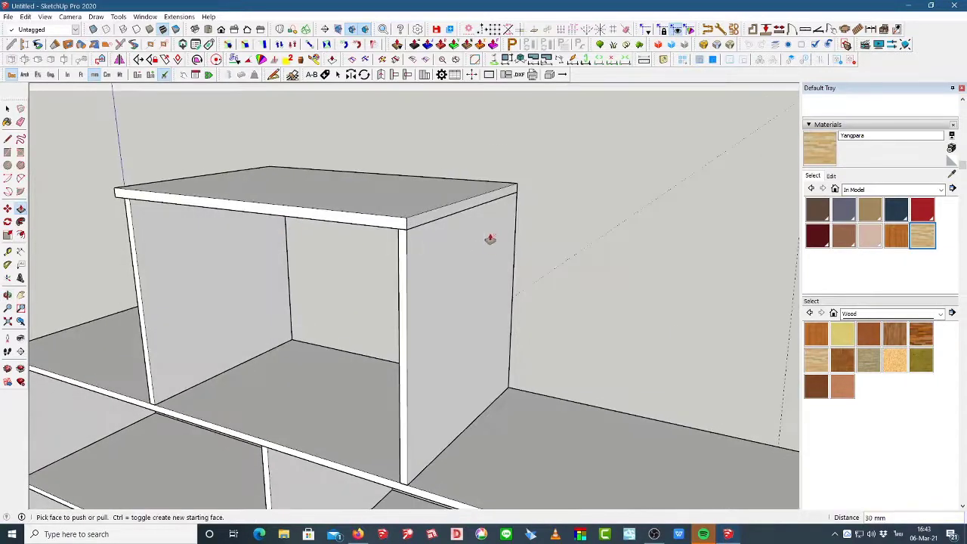
pyautogui.click(445, 210)
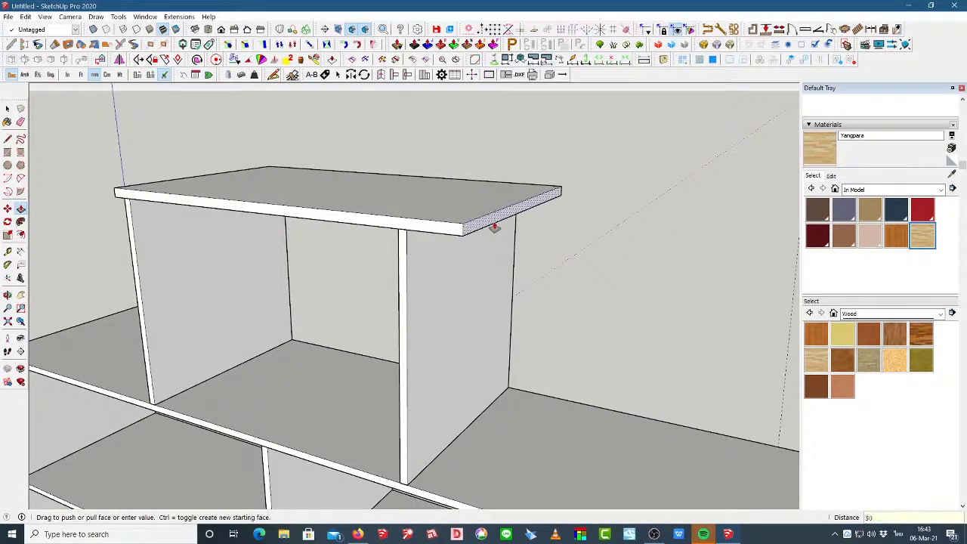
pyautogui.press('Return')
# - Place a horizontal guide across the small upper unit, measured up from the front edge of the board beneath it
pyautogui.scroll(-3, 395, 248)
pyautogui.moveTo(395, 249); pyautogui.dragTo(334, 280, button='middle')
pyautogui.click(8, 108)
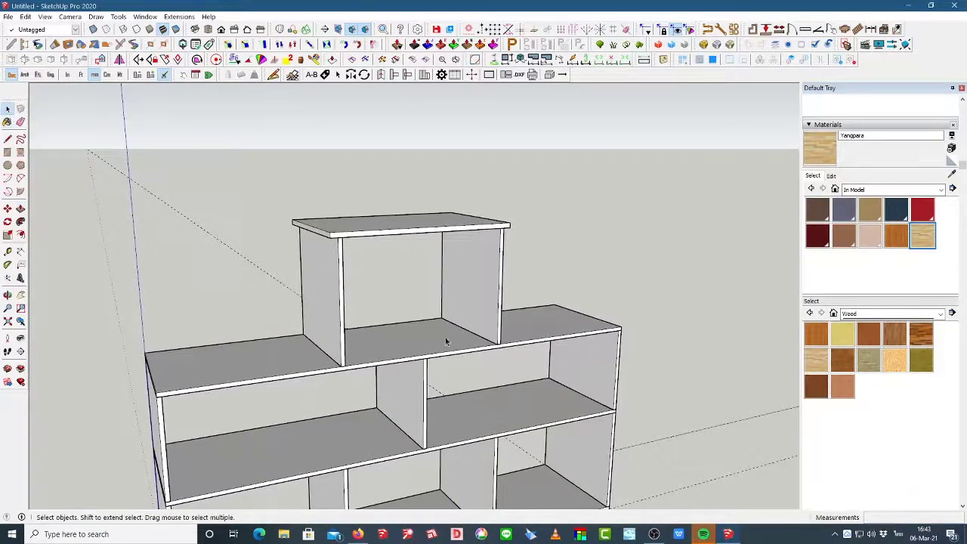
pyautogui.moveTo(446, 342); pyautogui.dragTo(432, 302, button='middle')
pyautogui.scroll(1, 334, 220)
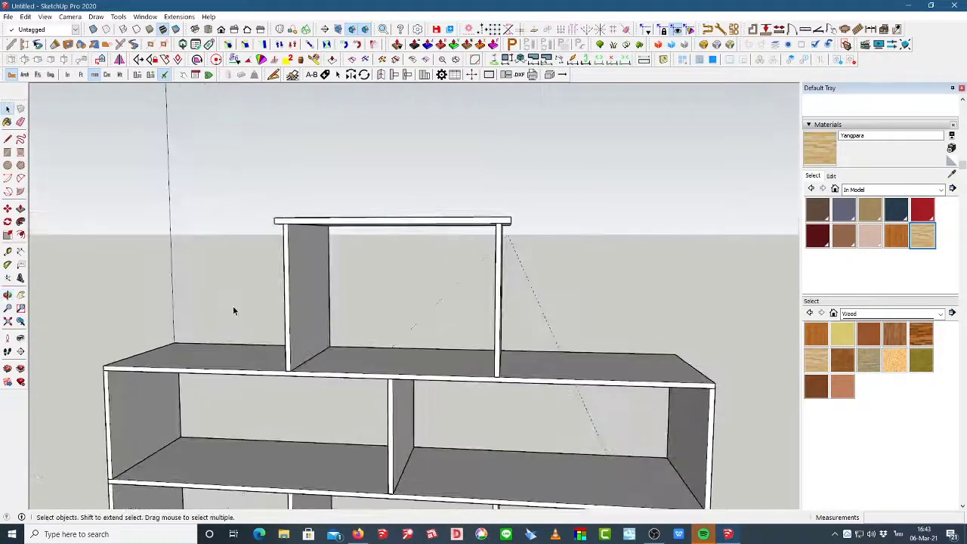
pyautogui.click(8, 251)
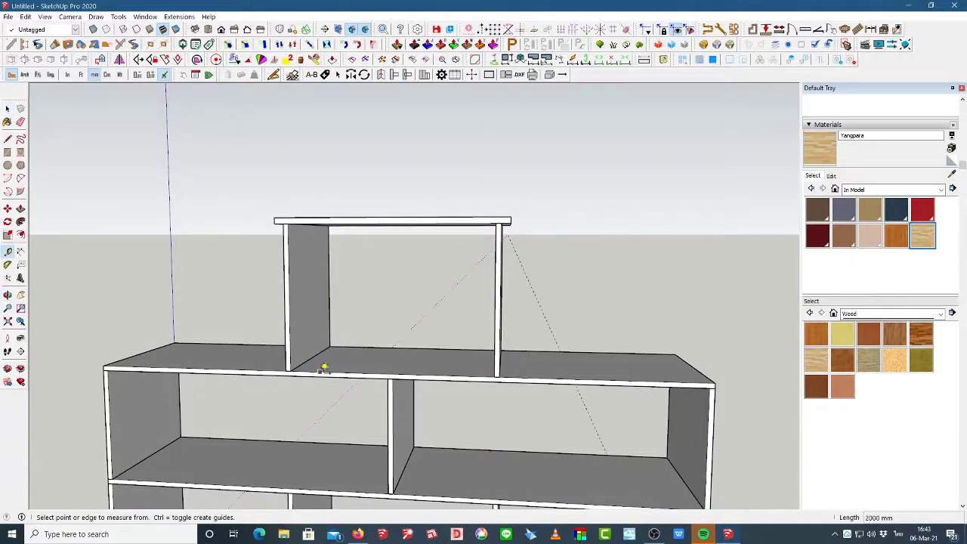
pyautogui.click(321, 371)
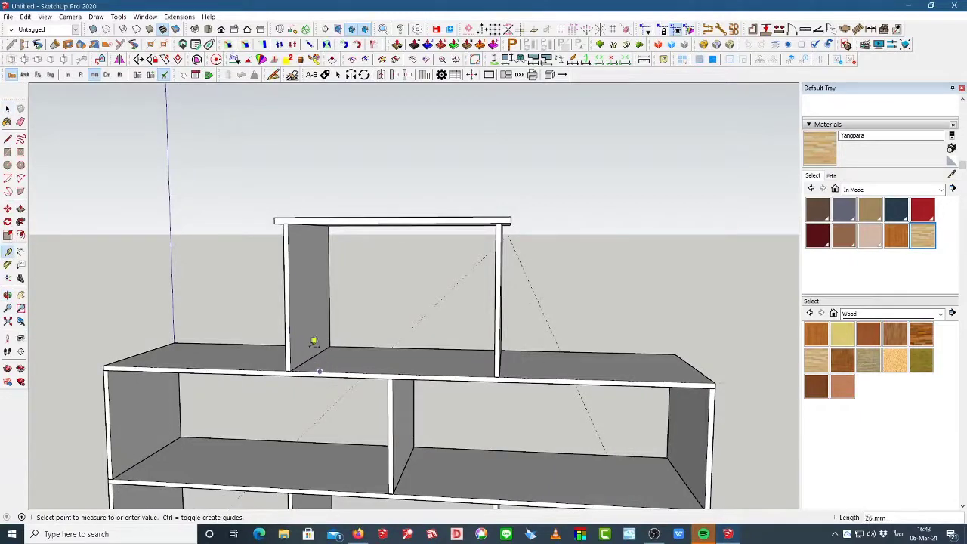
pyautogui.click(292, 266)
# - Stretch the small upper unit's top down about 154 mm, so the panels' upper ends meet the horizontal guide
pyautogui.moveTo(352, 156); pyautogui.dragTo(322, 173, button='middle')
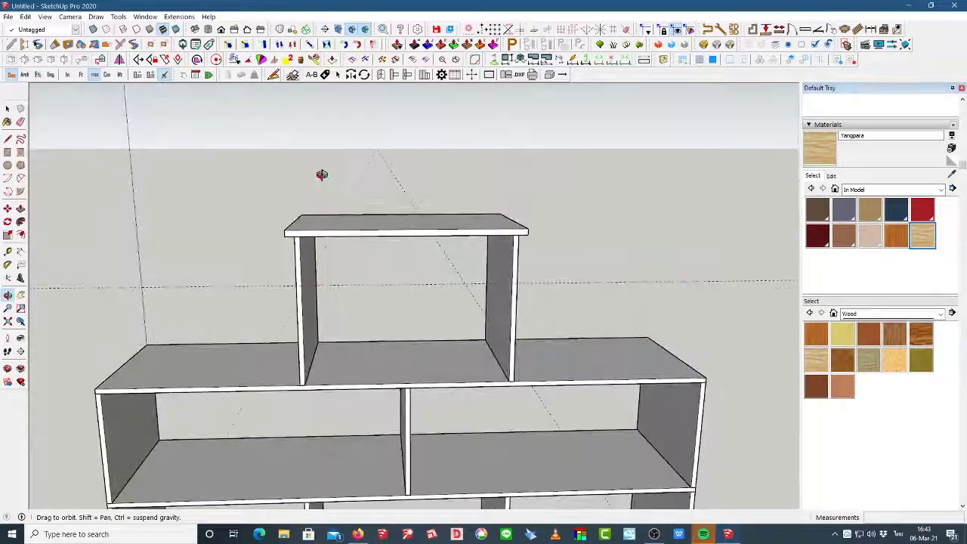
pyautogui.click(847, 45)
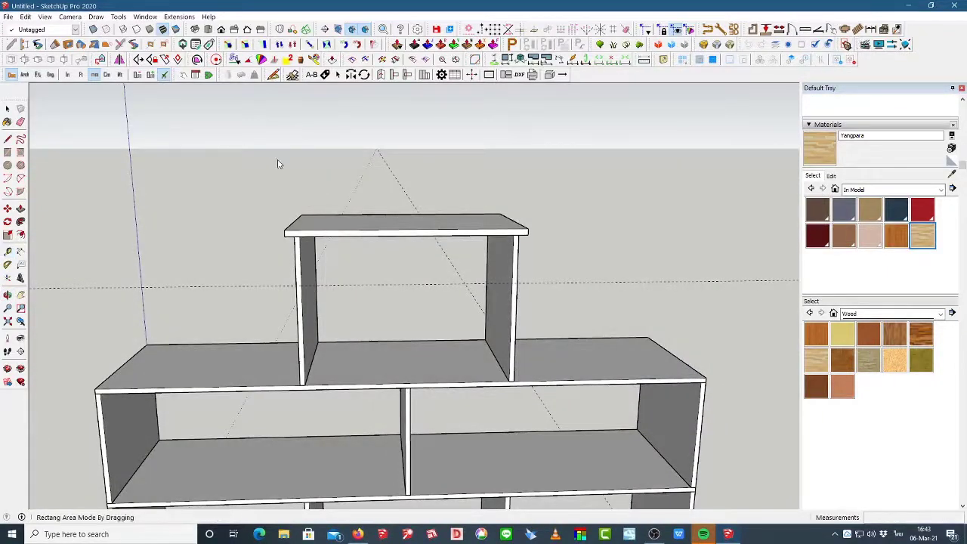
pyautogui.moveTo(274, 165); pyautogui.dragTo(582, 257)
pyautogui.scroll(3, 355, 283)
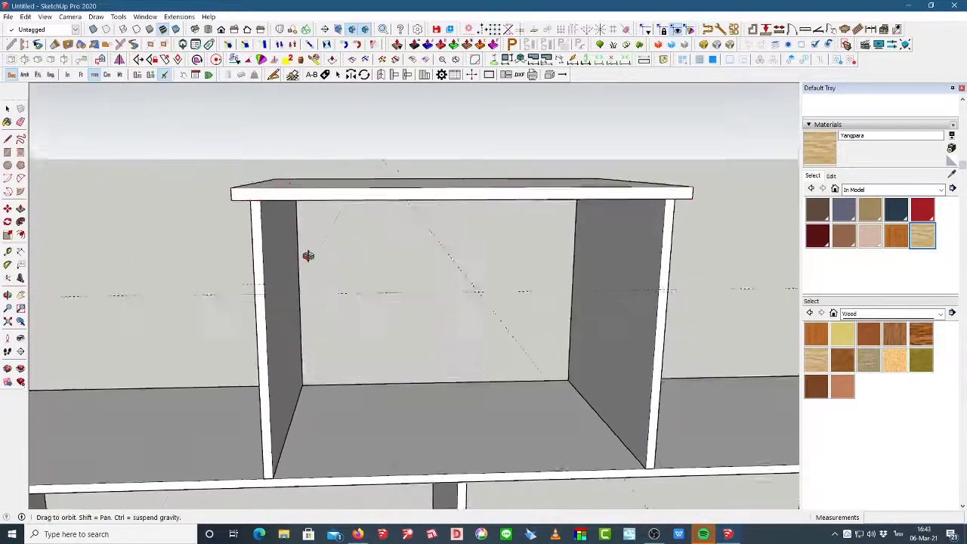
pyautogui.moveTo(308, 255); pyautogui.dragTo(337, 198, button='middle')
pyautogui.click(276, 168)
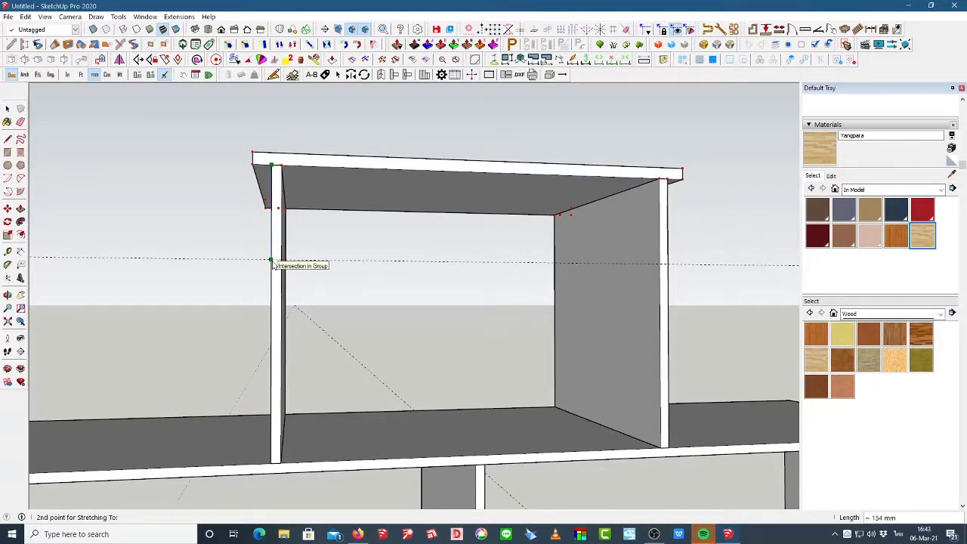
pyautogui.click(272, 260)
pyautogui.click(8, 108)
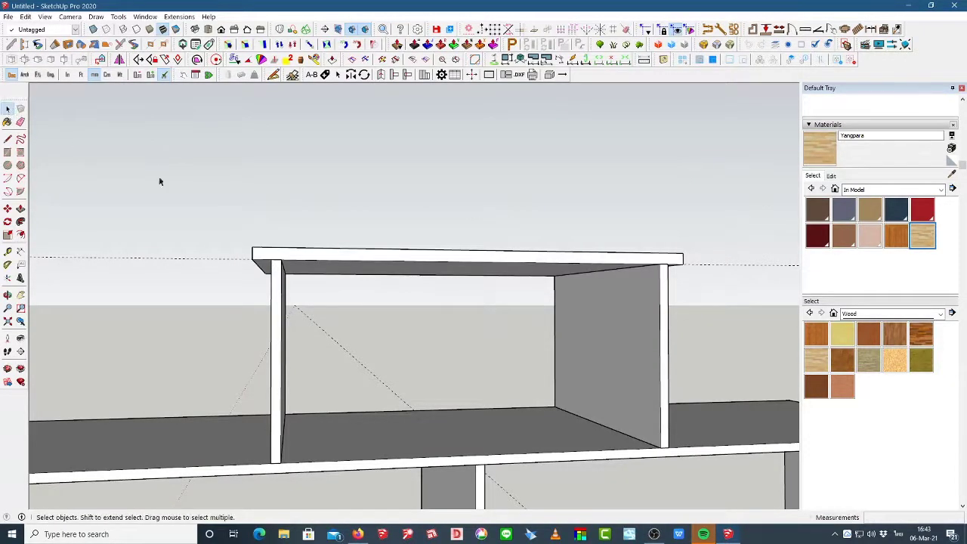
# - Delete all construction guides from the model
pyautogui.scroll(-3, 438, 144)
pyautogui.moveTo(439, 144); pyautogui.dragTo(603, 233, button='middle')
pyautogui.scroll(-3, 467, 218)
pyautogui.scroll(2, 341, 276)
pyautogui.scroll(2, 603, 233)
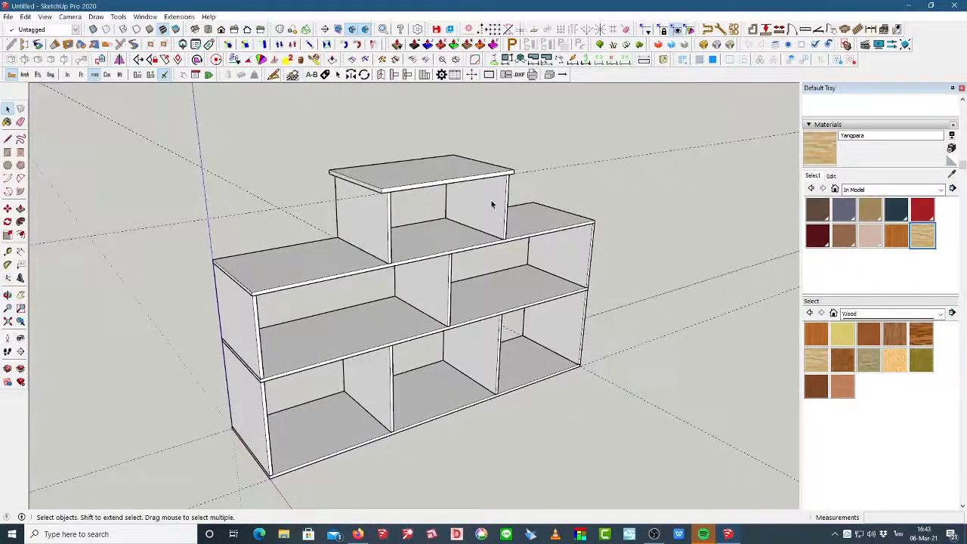
pyautogui.click(25, 16)
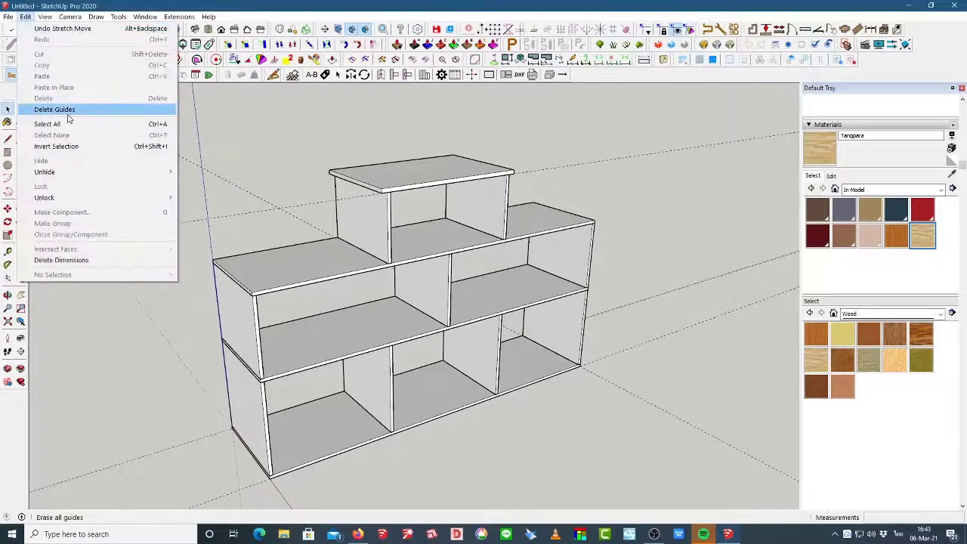
pyautogui.click(67, 111)
# - Paint the lower tier's side panels, dividers and bottom board with the Plaswood material
pyautogui.scroll(-3, 297, 204)
pyautogui.moveTo(297, 205); pyautogui.dragTo(246, 214, button='middle')
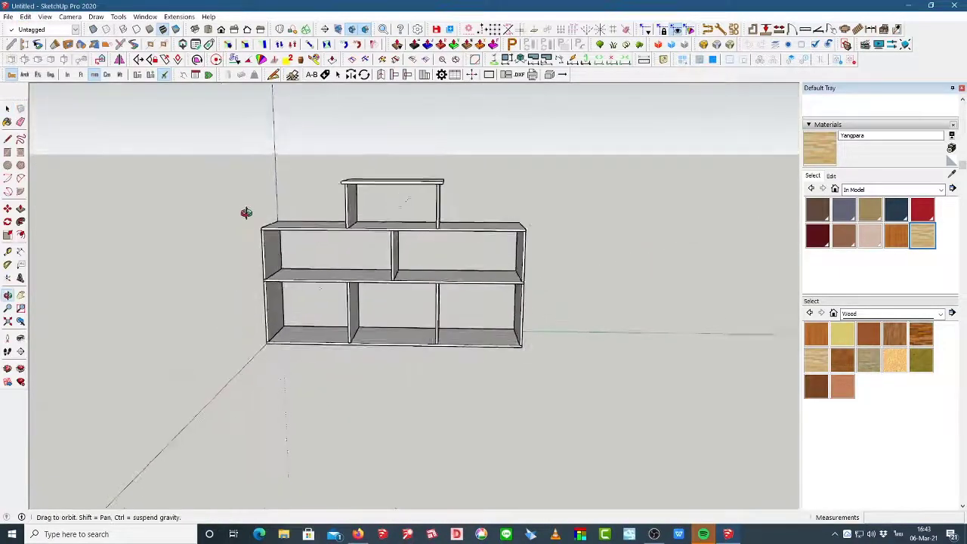
pyautogui.scroll(3, 330, 306)
pyautogui.scroll(-3, 309, 278)
pyautogui.moveTo(309, 278); pyautogui.dragTo(464, 237, button='middle')
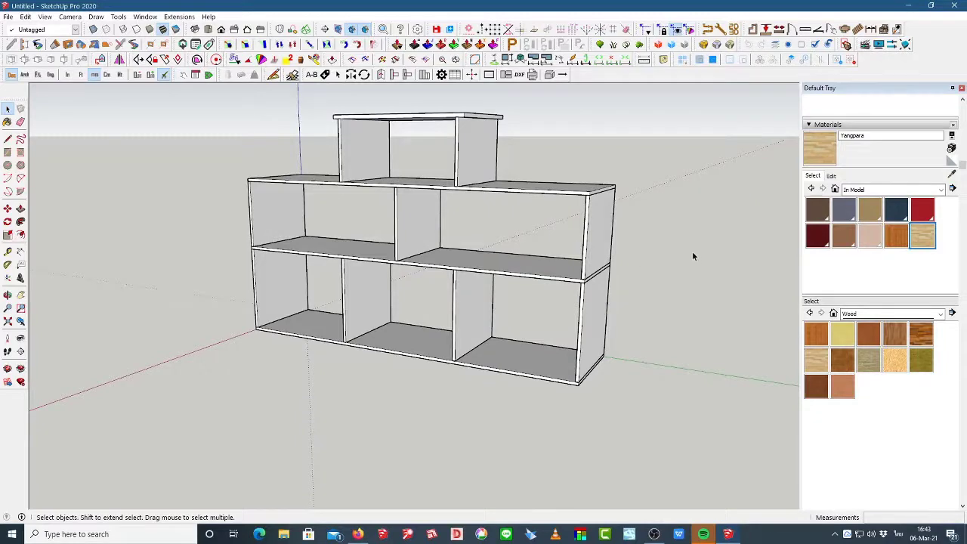
pyautogui.moveTo(692, 257); pyautogui.dragTo(516, 305, button='middle')
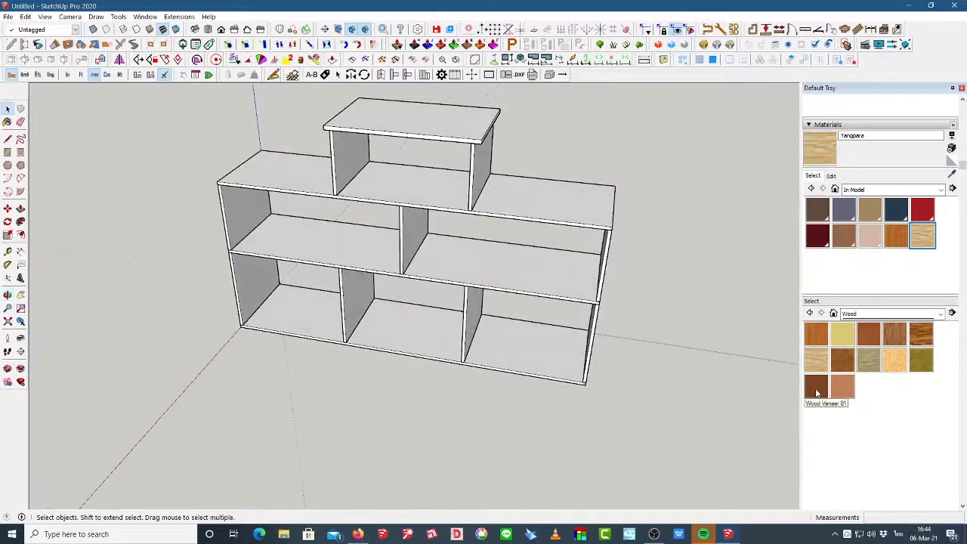
pyautogui.click(898, 236)
pyautogui.click(263, 279)
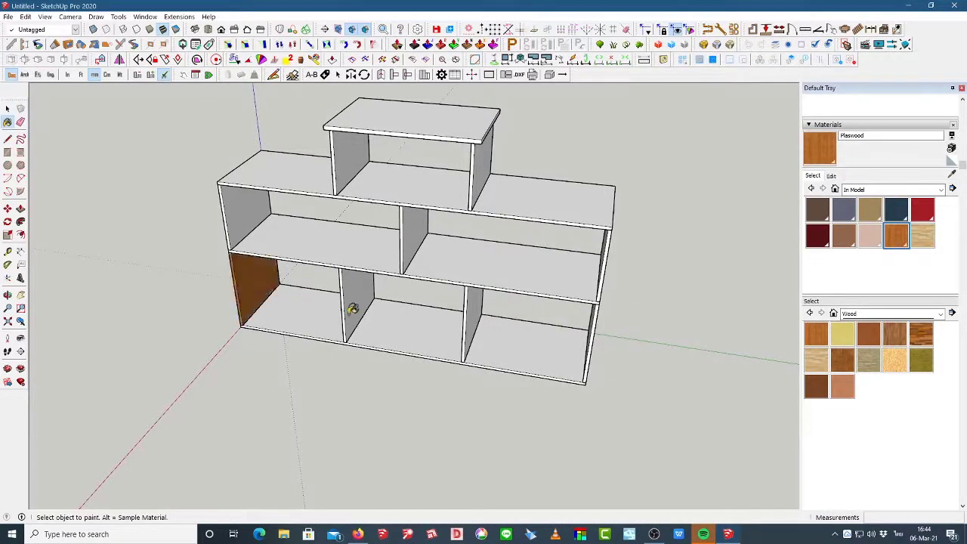
pyautogui.click(361, 305)
pyautogui.click(476, 309)
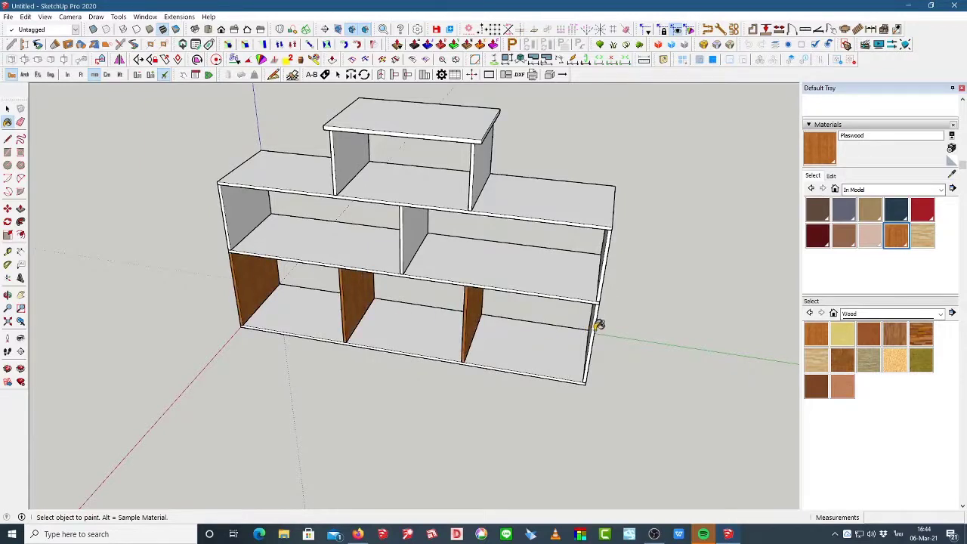
pyautogui.click(597, 325)
pyautogui.click(522, 348)
# - Paint the middle shelf board and the upper tier's side panels and divider with the Plaswood material
pyautogui.click(356, 252)
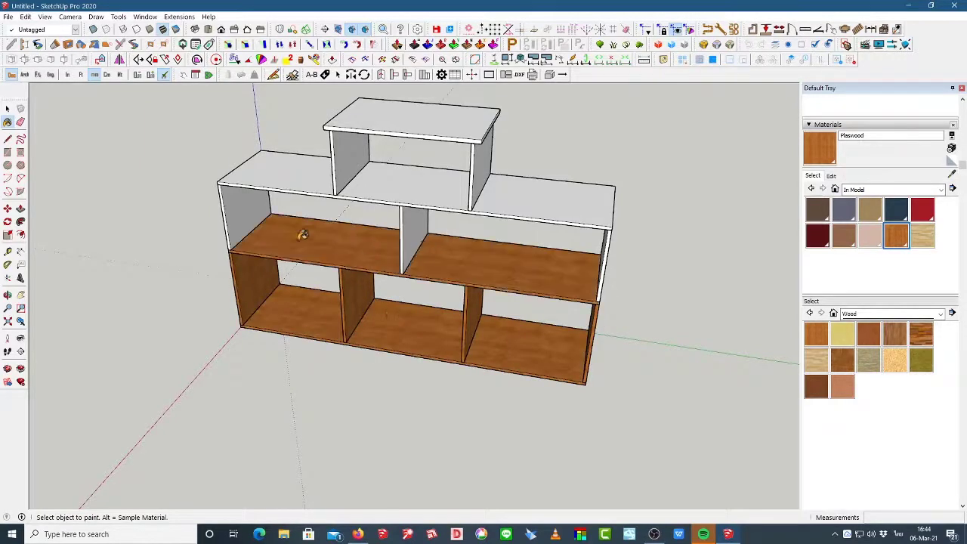
pyautogui.click(240, 205)
pyautogui.click(412, 234)
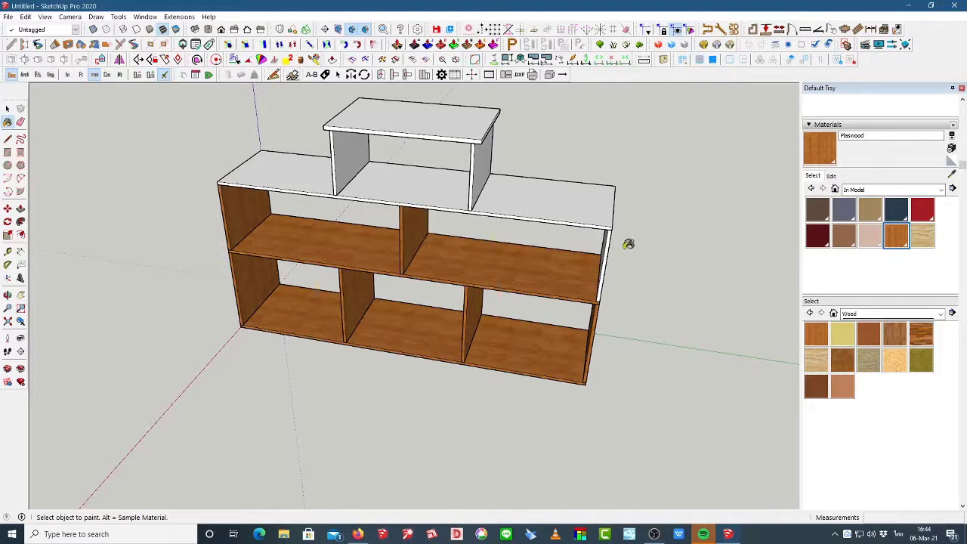
pyautogui.moveTo(626, 250)
pyautogui.mouseDown(button='middle')
pyautogui.moveTo(652, 214)
pyautogui.moveTo(827, 262)
pyautogui.mouseUp(button='middle')
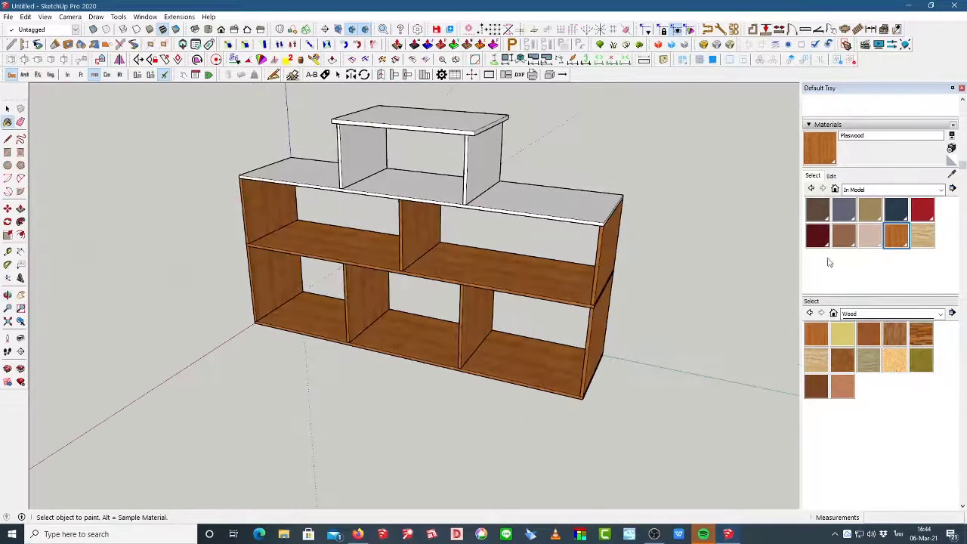
# - Paint the cabinet's long top board and the small upper unit's top and side panels with the Yangpara material
pyautogui.click(930, 236)
pyautogui.click(538, 206)
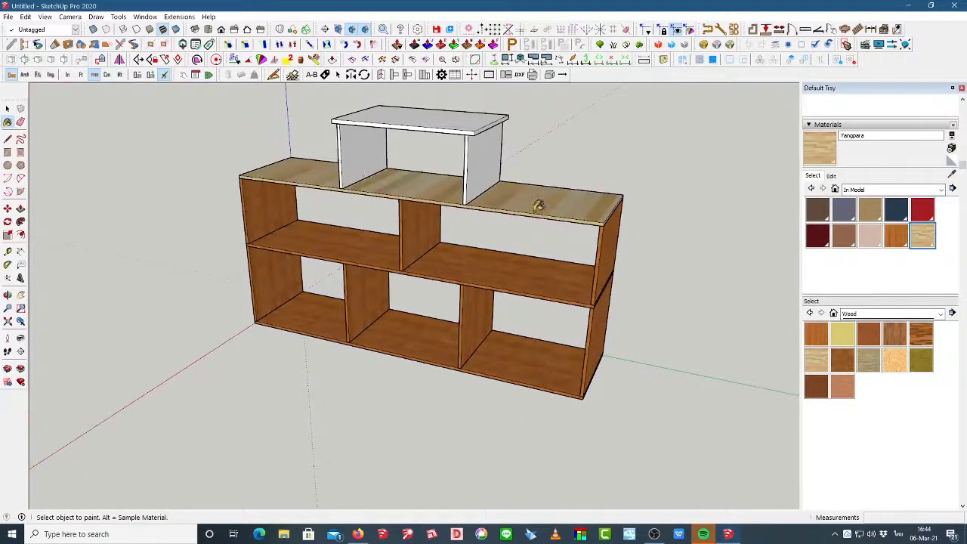
pyautogui.click(383, 117)
pyautogui.click(366, 141)
pyautogui.click(470, 157)
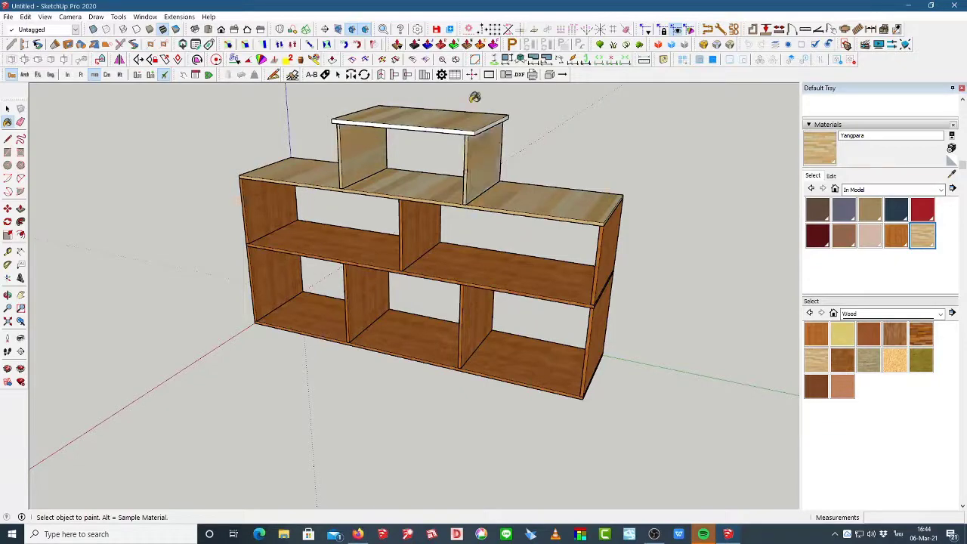
# - Group the small upper unit's top board and paint it with Yangpara so its edges are covered as well
pyautogui.click(7, 108)
pyautogui.scroll(3, 491, 90)
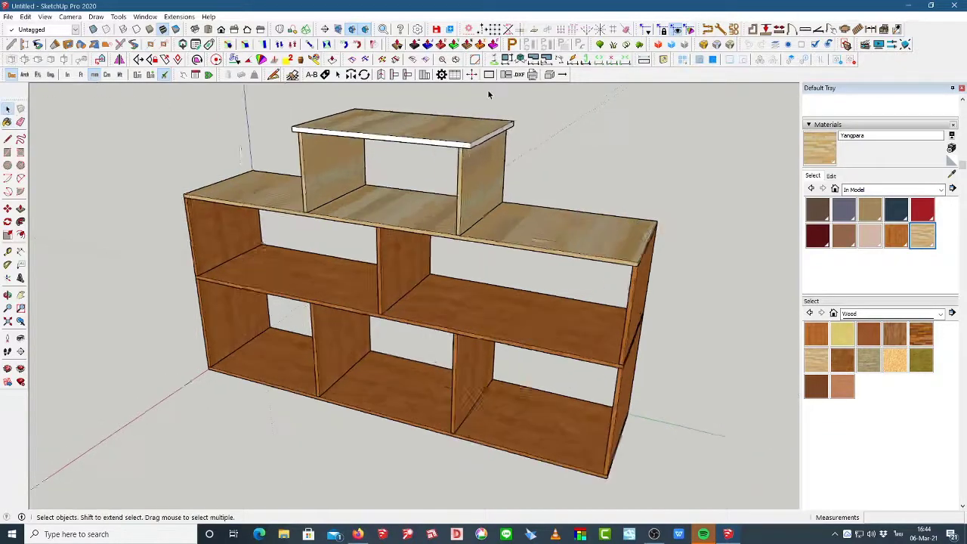
pyautogui.tripleClick(412, 134)
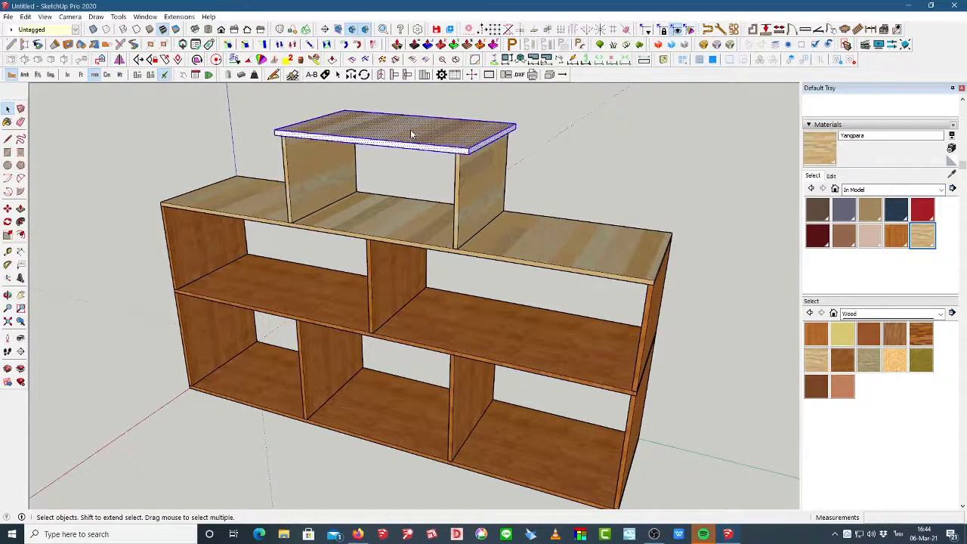
pyautogui.rightClick(412, 134)
pyautogui.click(453, 218)
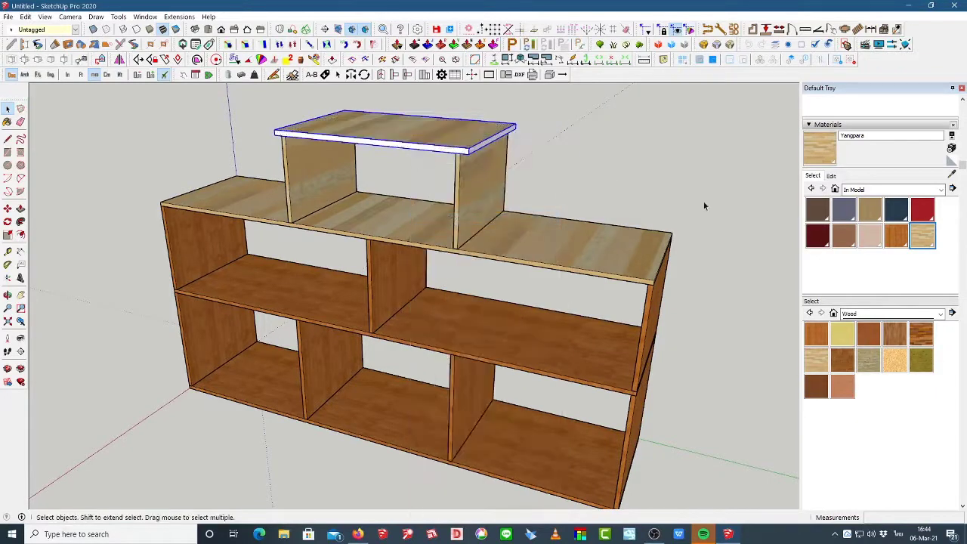
pyautogui.click(920, 240)
pyautogui.moveTo(458, 195); pyautogui.dragTo(542, 241, button='middle')
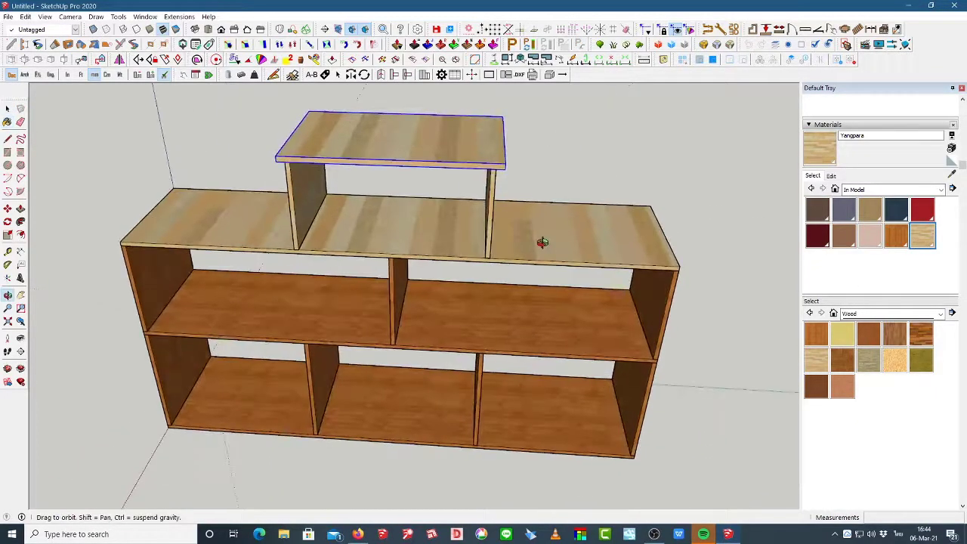
pyautogui.press('space')
pyautogui.click(102, 141)
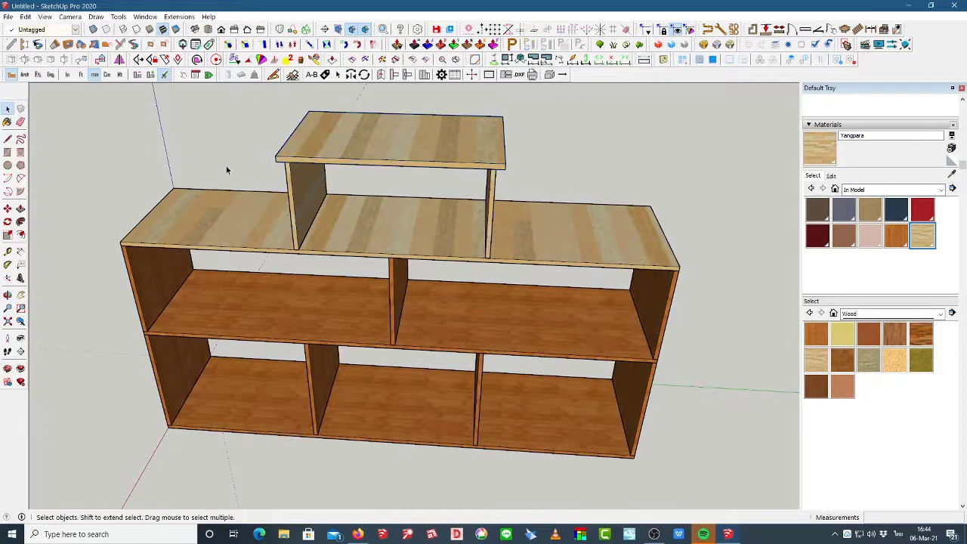
# - Dimension the two-tier cabinet's height from its bottom front corner to the long top board, placing the dimension beside the cabinet
pyautogui.scroll(-2, 230, 168)
pyautogui.moveTo(404, 171); pyautogui.dragTo(332, 198, button='middle')
pyautogui.scroll(2, 505, 235)
pyautogui.moveTo(381, 248); pyautogui.dragTo(440, 163, button='middle')
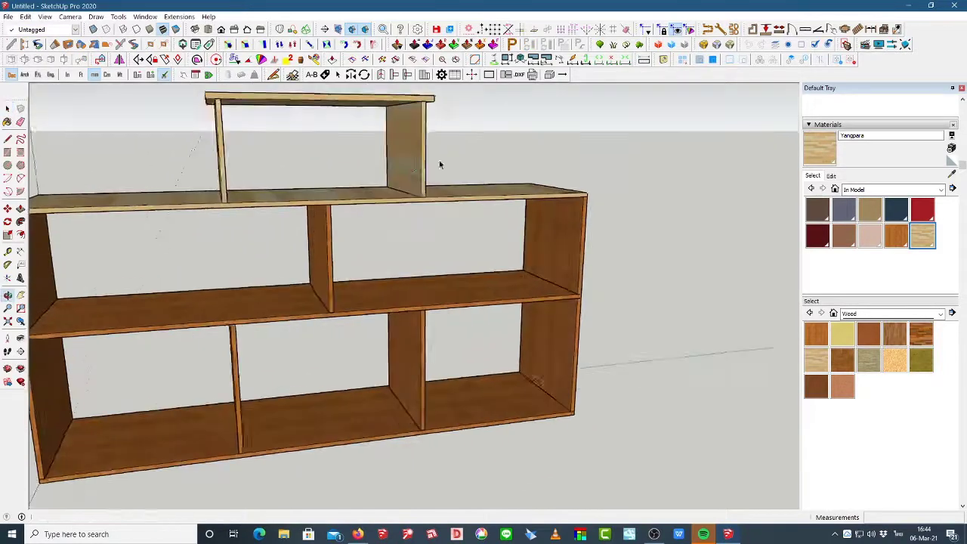
pyautogui.scroll(-3, 539, 167)
pyautogui.scroll(2, 264, 243)
pyautogui.moveTo(227, 245); pyautogui.dragTo(325, 233, button='middle')
pyautogui.press('d')
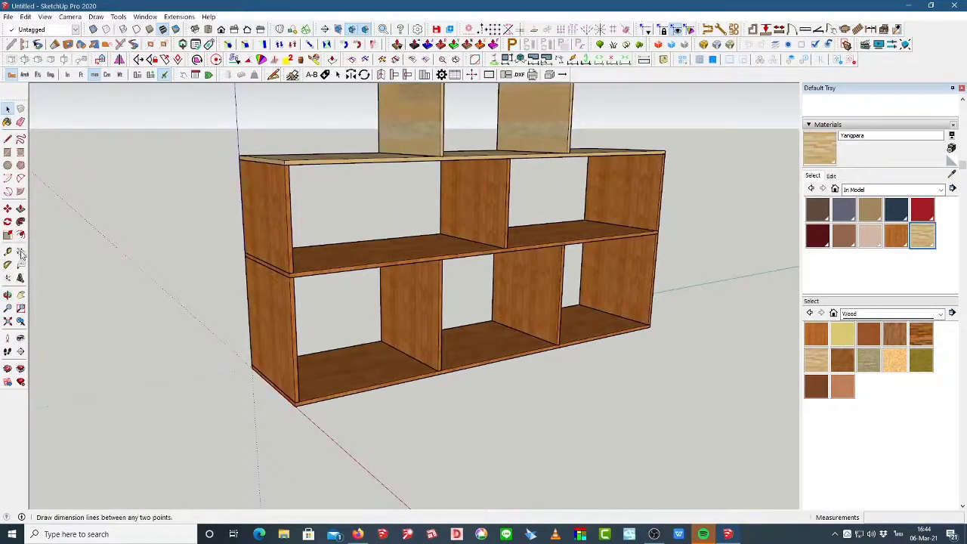
pyautogui.click(295, 406)
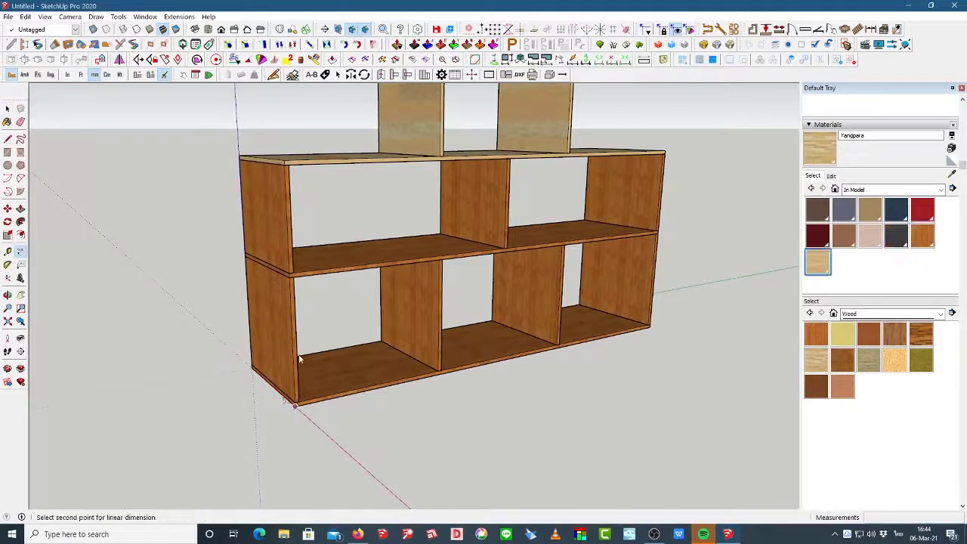
pyautogui.click(284, 161)
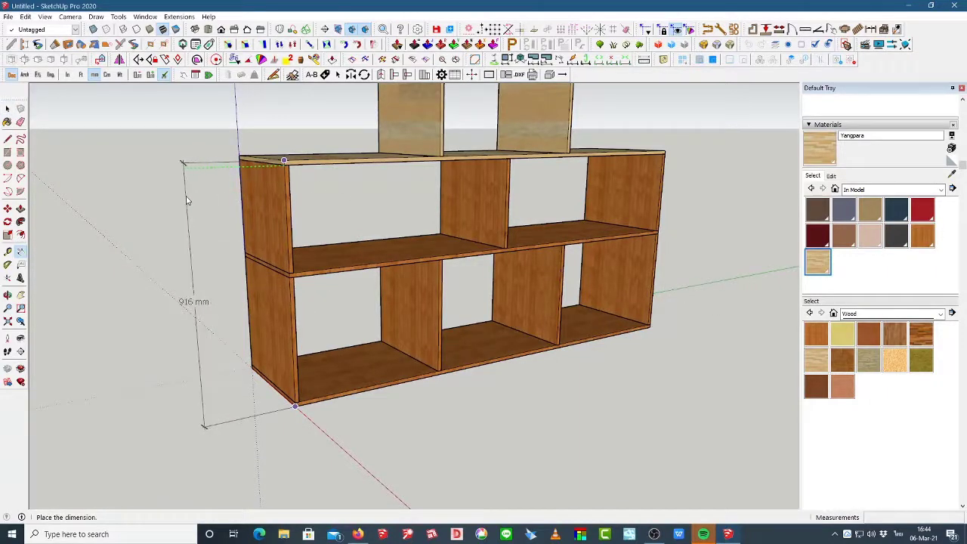
pyautogui.click(183, 201)
# - Dimension the cabinet's full length between the bottom board's two front corners, placing the dimension in front of it
pyautogui.moveTo(183, 200); pyautogui.dragTo(260, 235, button='middle')
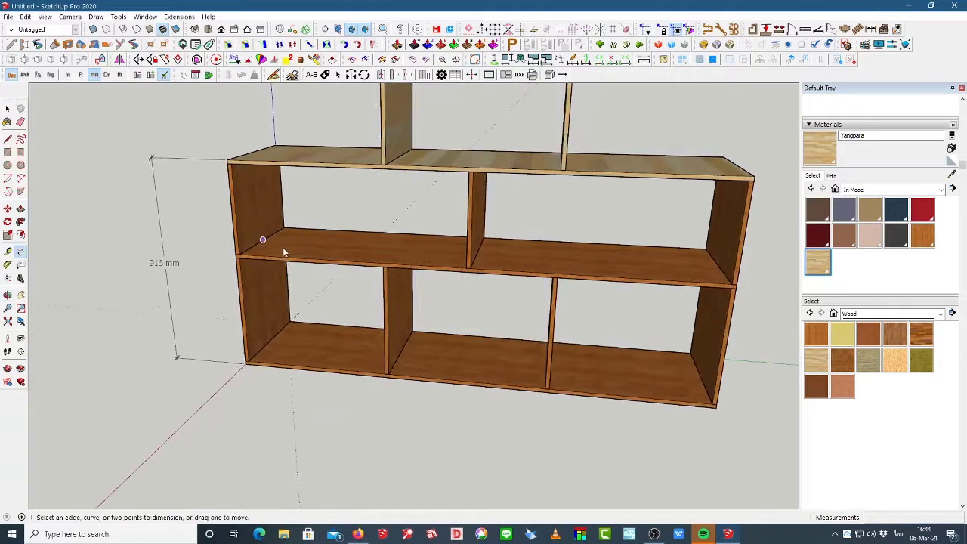
pyautogui.scroll(-2, 453, 223)
pyautogui.scroll(1, 358, 141)
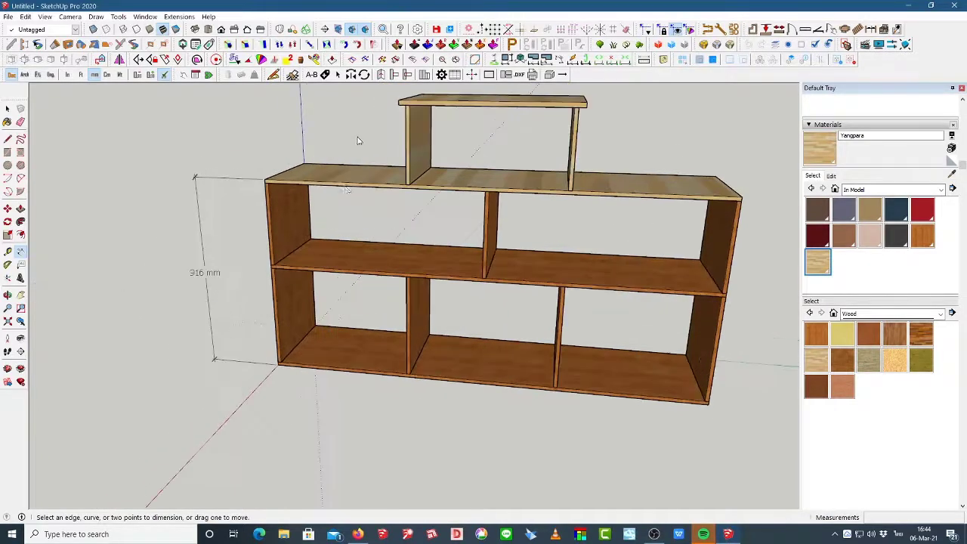
pyautogui.scroll(2, 238, 387)
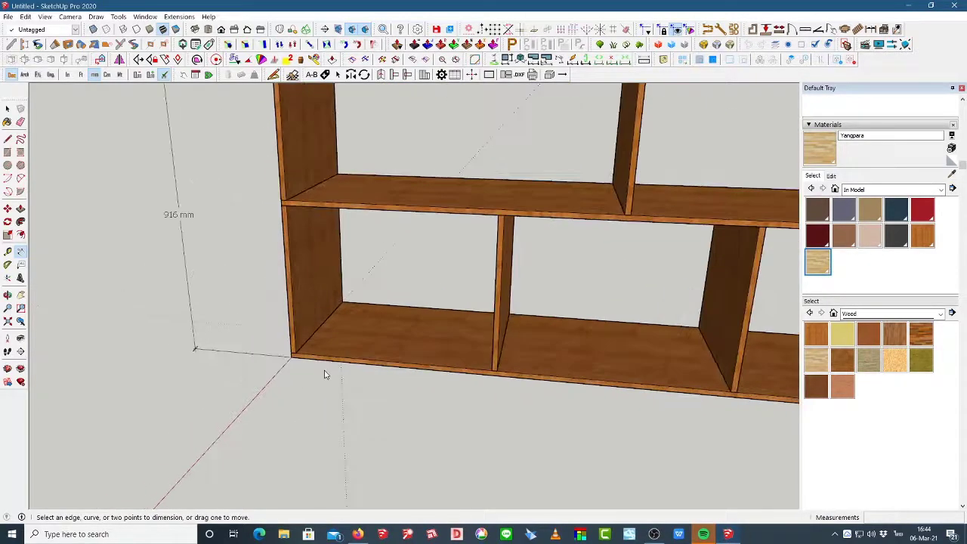
pyautogui.click(291, 362)
pyautogui.scroll(-3, 286, 378)
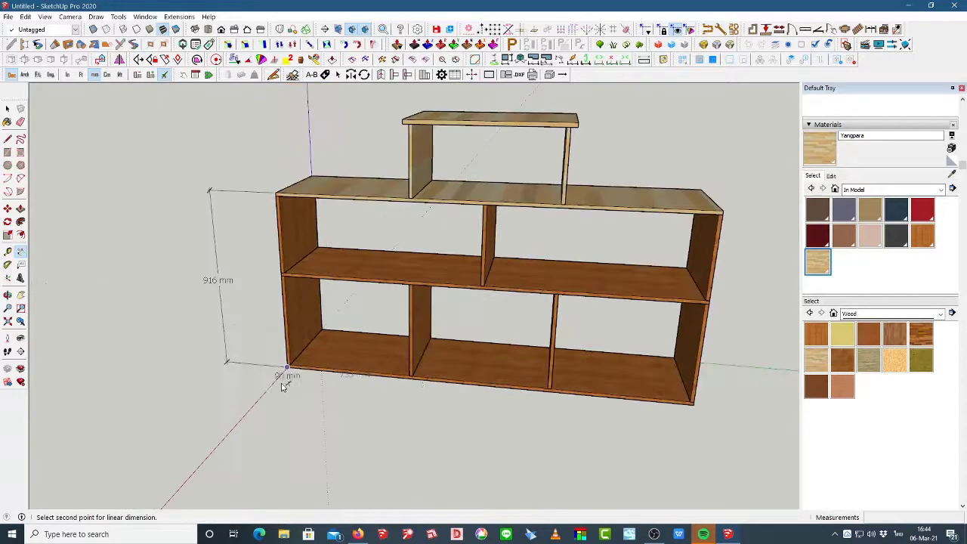
pyautogui.click(693, 405)
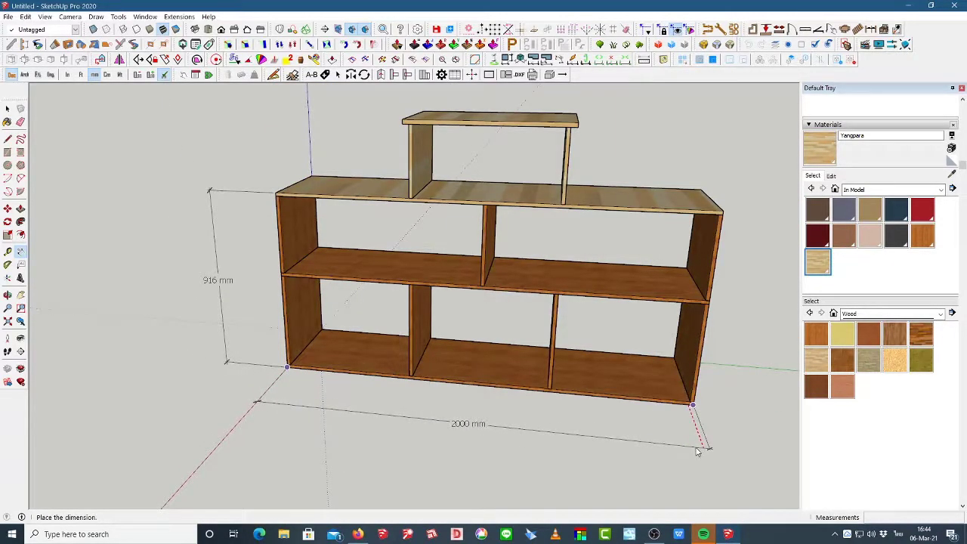
pyautogui.click(698, 451)
# - Copy the upper tier's middle divider about 504 mm along the shelf into the compartment nearer the height dimension
pyautogui.moveTo(512, 296); pyautogui.dragTo(589, 256, button='middle')
pyautogui.scroll(4, 478, 238)
pyautogui.click(8, 109)
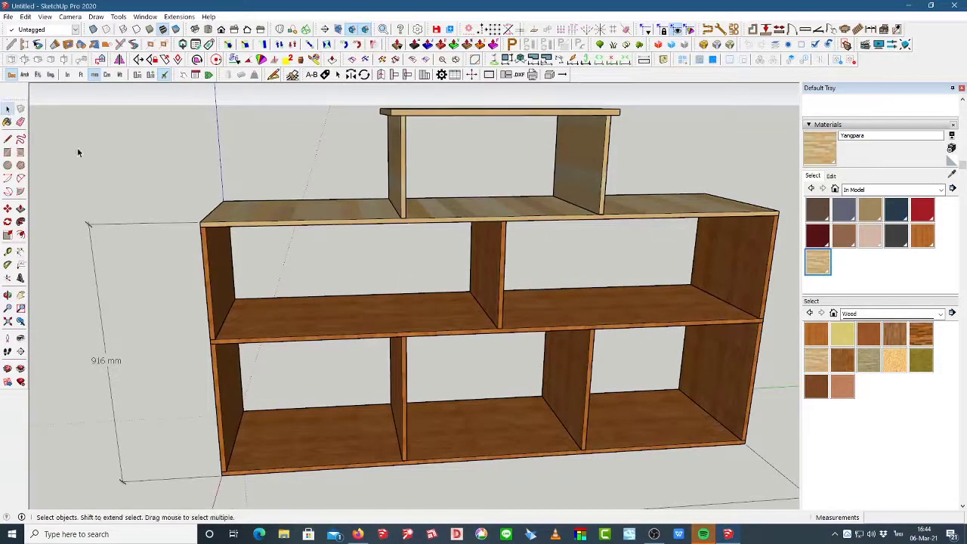
pyautogui.moveTo(500, 304); pyautogui.dragTo(405, 308, button='middle')
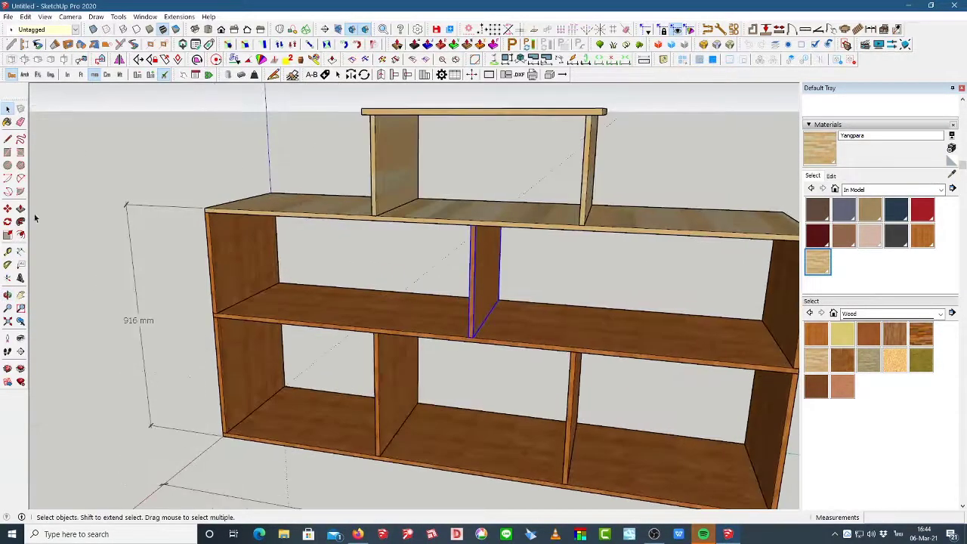
pyautogui.press('m')
pyautogui.scroll(2, 488, 341)
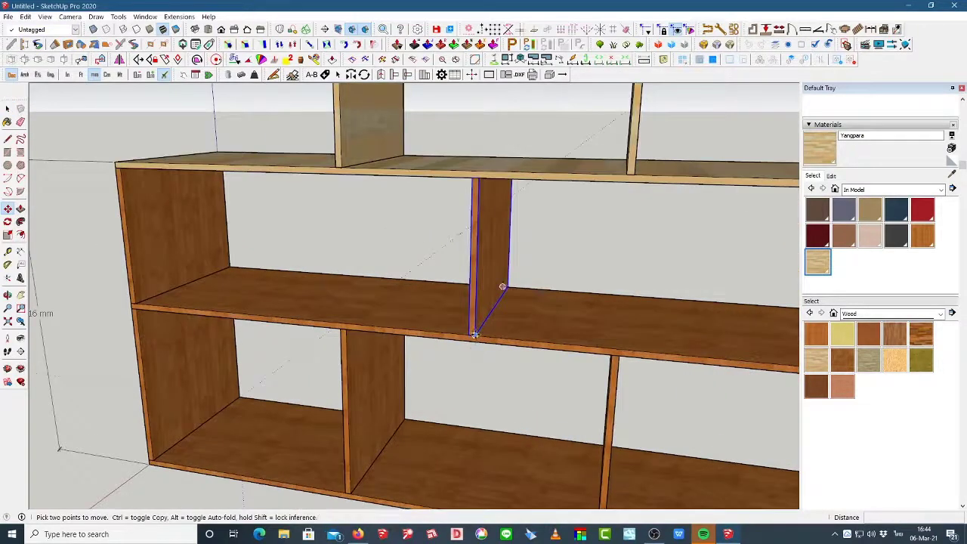
pyautogui.click(475, 334)
pyautogui.press('ctrl')
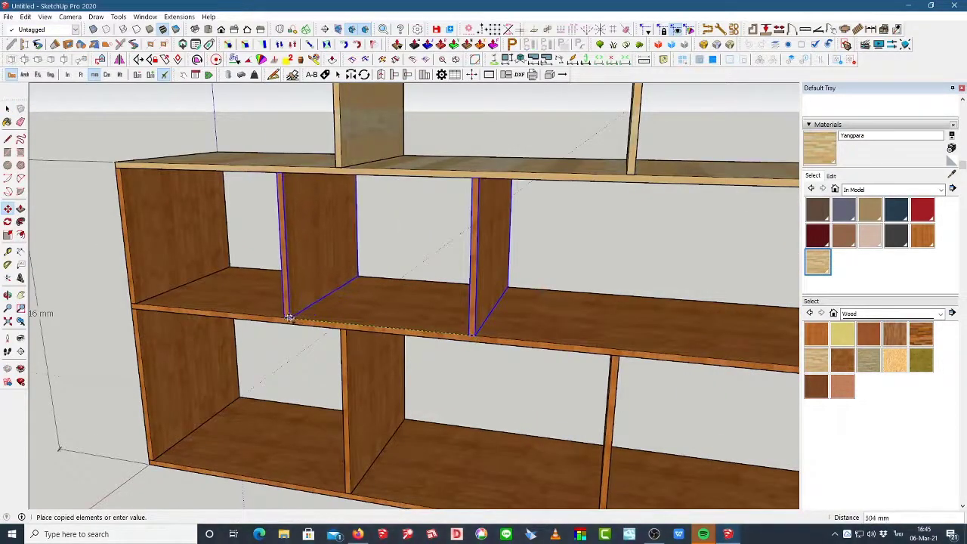
pyautogui.click(287, 317)
pyautogui.scroll(-3, 393, 311)
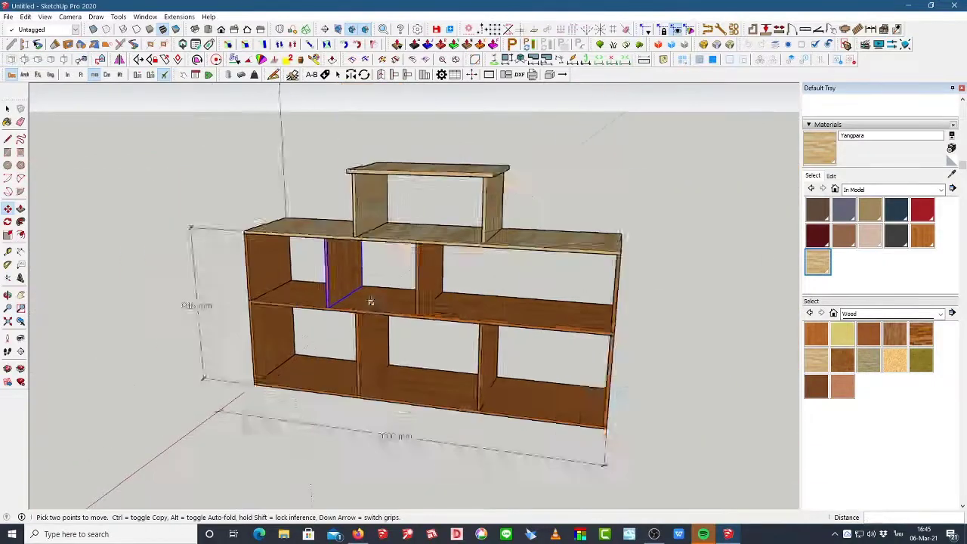
pyautogui.scroll(2, 393, 311)
pyautogui.press('space')
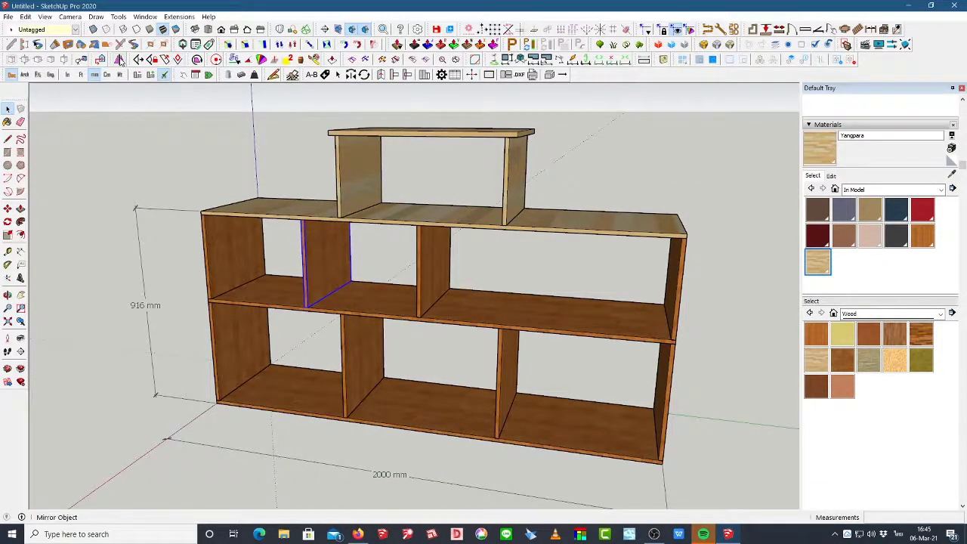
# - Mirror a copy of the new divider about the shelf's midpoint into the upper tier's other compartment
pyautogui.click(120, 60)
pyautogui.scroll(3, 421, 327)
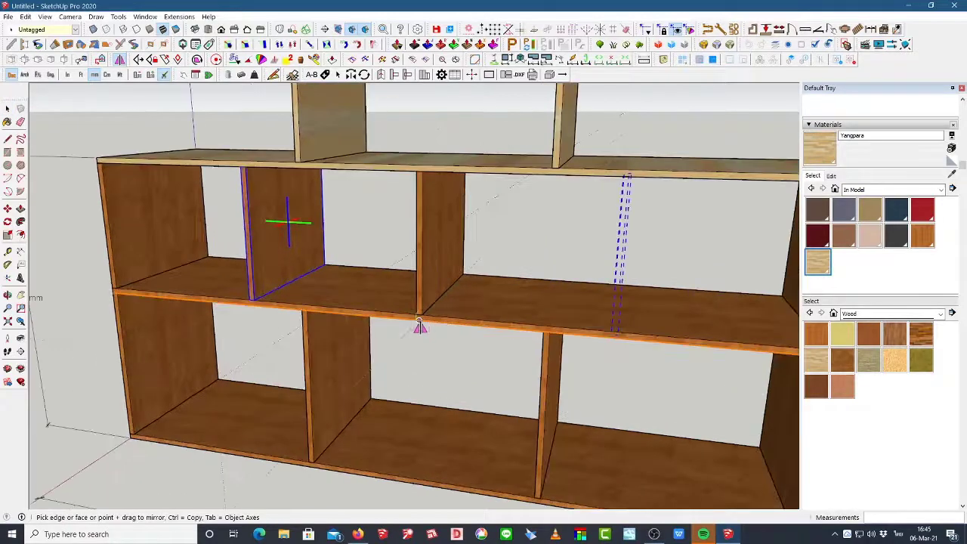
pyautogui.click(470, 330)
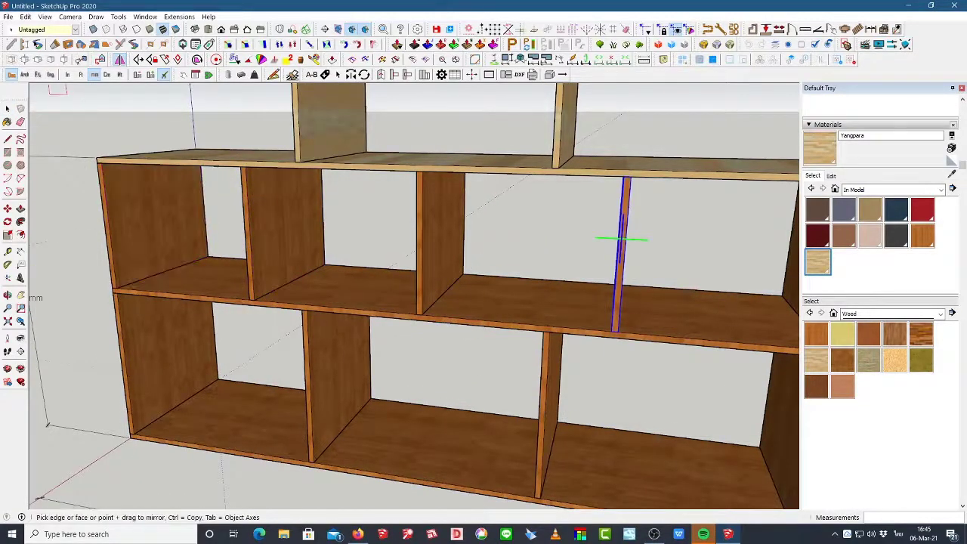
pyautogui.press('space')
# - Examine the cabinet and its new upper-tier dividers from several angles
pyautogui.scroll(-5, 219, 227)
pyautogui.moveTo(464, 176); pyautogui.dragTo(514, 219, button='middle')
pyautogui.scroll(5, 581, 251)
pyautogui.moveTo(580, 247); pyautogui.dragTo(317, 234, button='middle')
pyautogui.scroll(4, 317, 235)
pyautogui.scroll(-4, 317, 236)
pyautogui.moveTo(426, 244); pyautogui.dragTo(383, 239, button='middle')
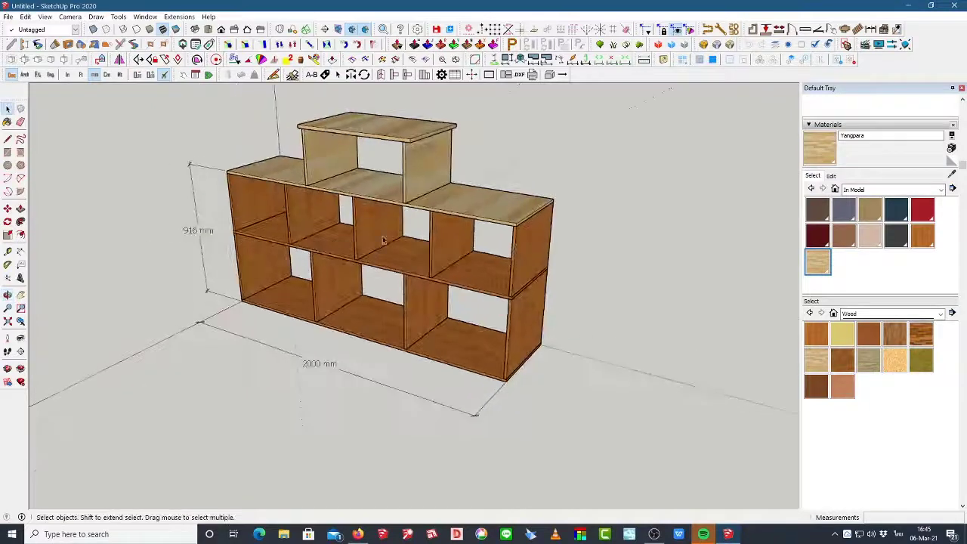
# - Name the lower tier's four vertical panels "Vertical plate 01" as their shared instance name
pyautogui.scroll(2, 934, 116)
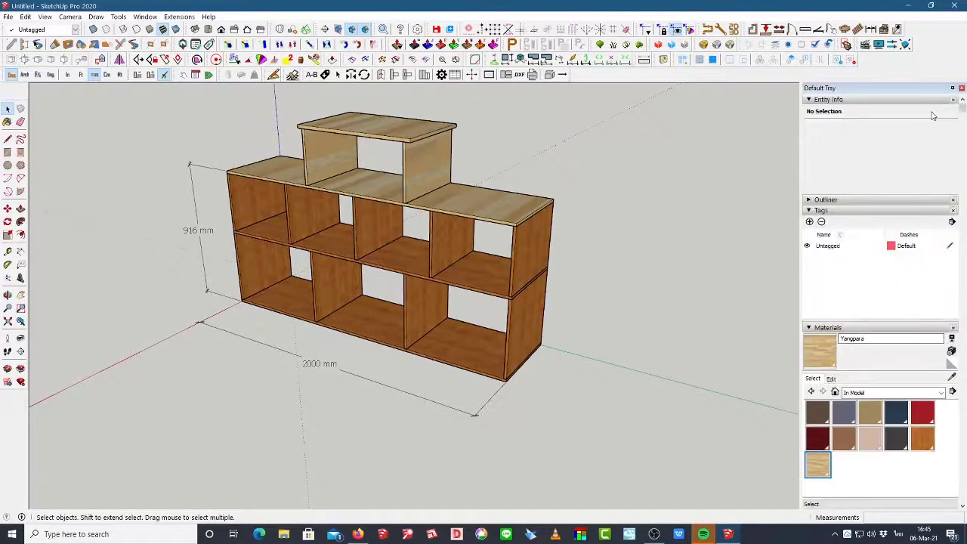
pyautogui.click(277, 269)
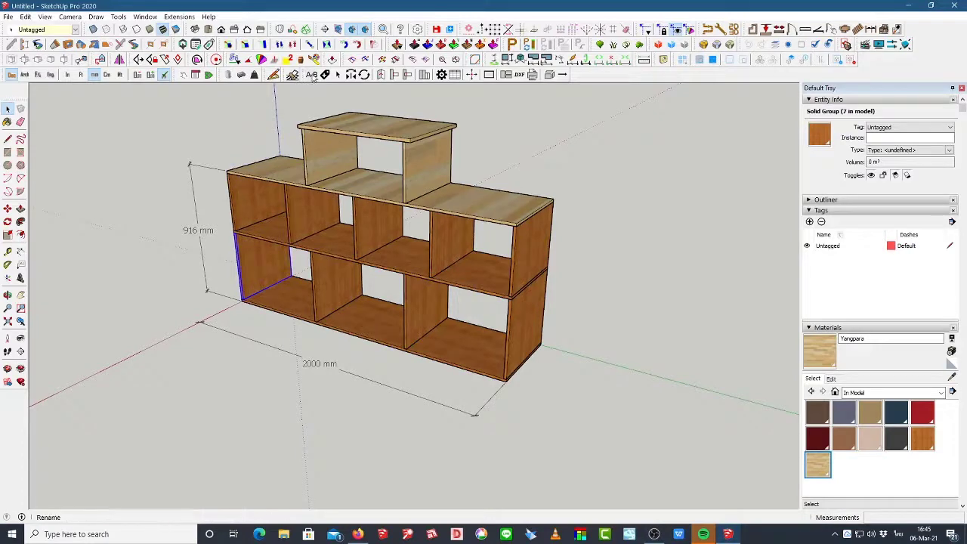
pyautogui.click(607, 229)
pyautogui.scroll(2, 389, 263)
pyautogui.moveTo(241, 317); pyautogui.dragTo(312, 264, button='middle')
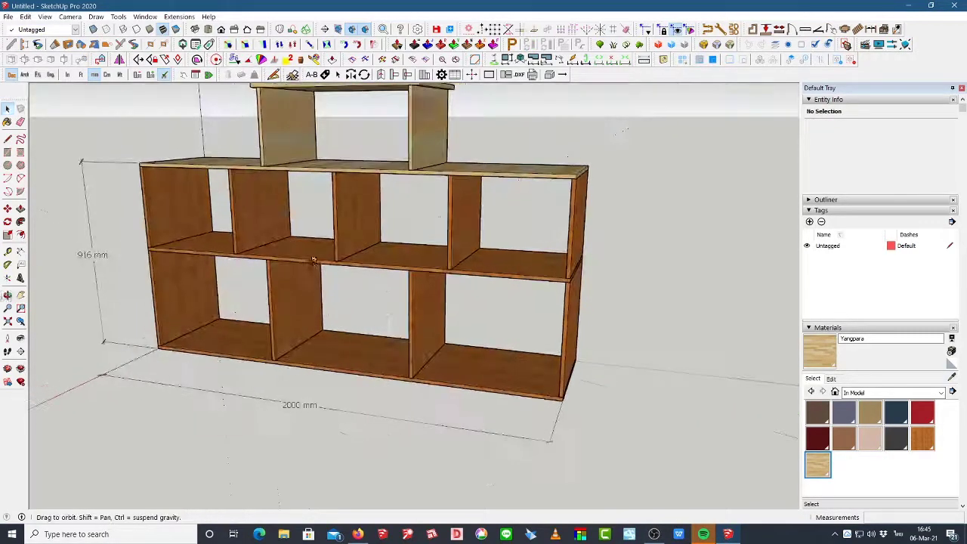
pyautogui.scroll(1, 260, 302)
pyautogui.click(186, 311)
pyautogui.click(188, 312)
pyautogui.keyDown('shift'); pyautogui.click(291, 310); pyautogui.keyUp('shift')
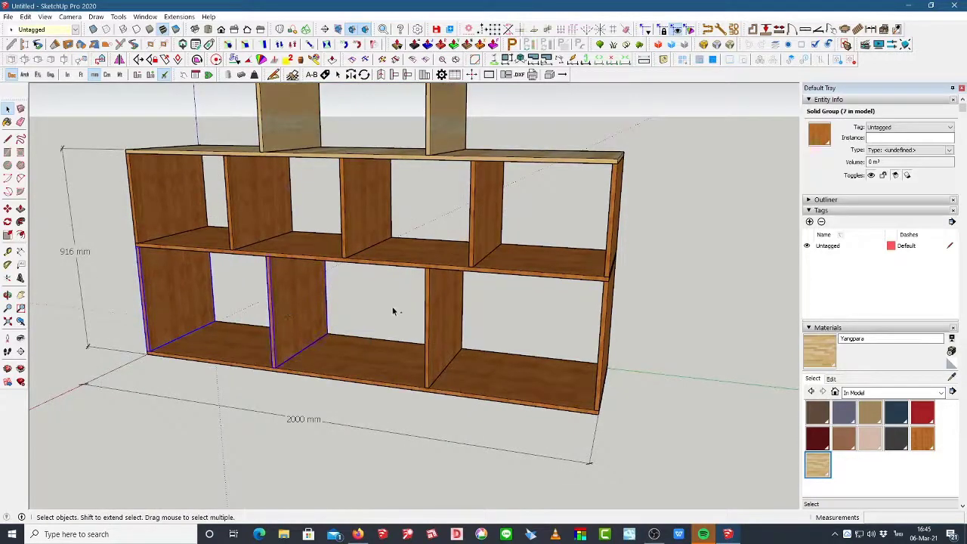
pyautogui.keyDown('shift'); pyautogui.click(449, 317); pyautogui.keyUp('shift')
pyautogui.keyDown('shift'); pyautogui.click(602, 337); pyautogui.keyUp('shift')
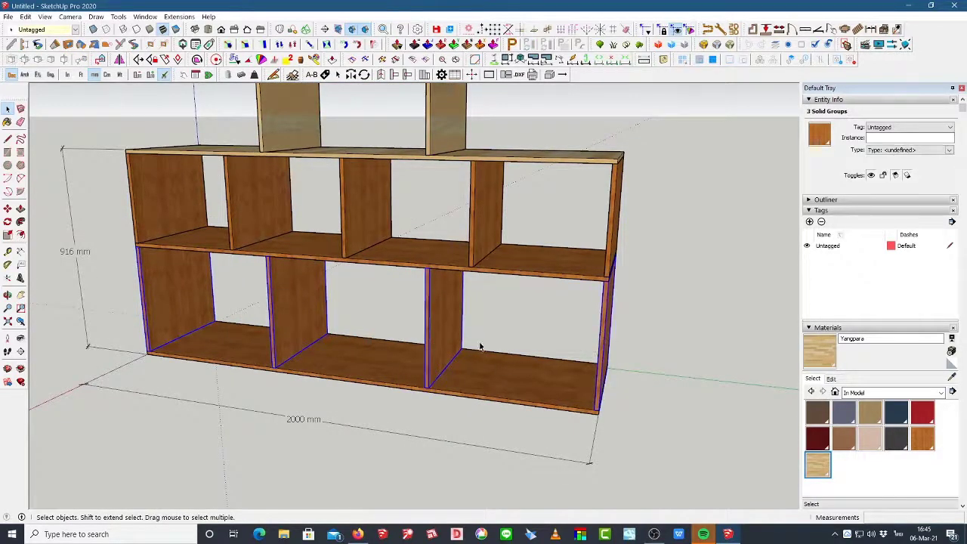
pyautogui.scroll(-3, 479, 344)
pyautogui.moveTo(479, 344); pyautogui.dragTo(393, 340, button='middle')
pyautogui.scroll(2, 446, 340)
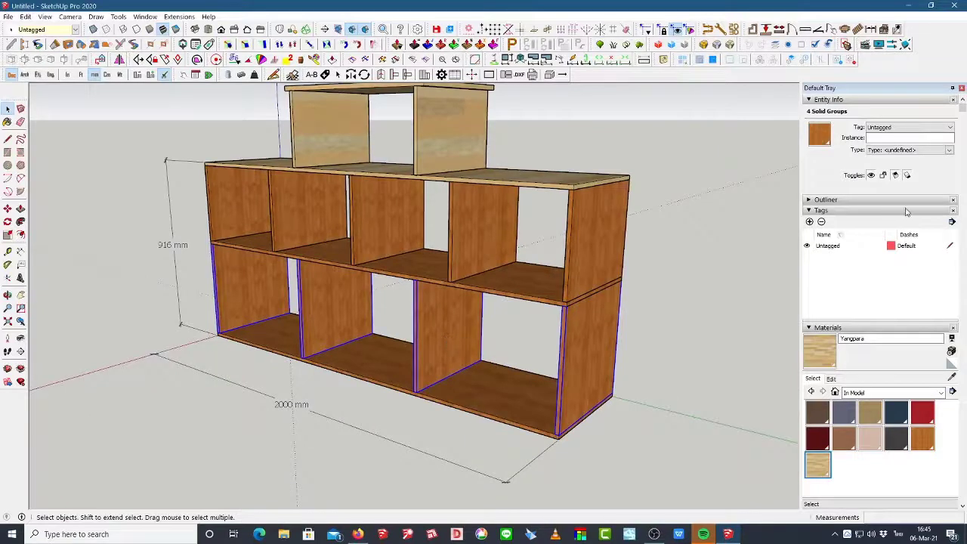
pyautogui.click(885, 138)
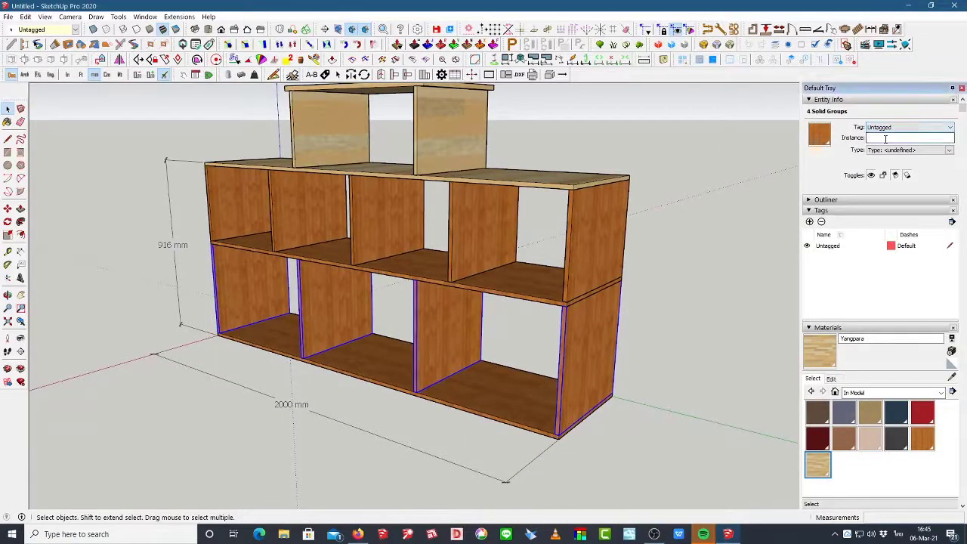
pyautogui.write('al pl')
pyautogui.write('ate 01')
pyautogui.click(647, 312)
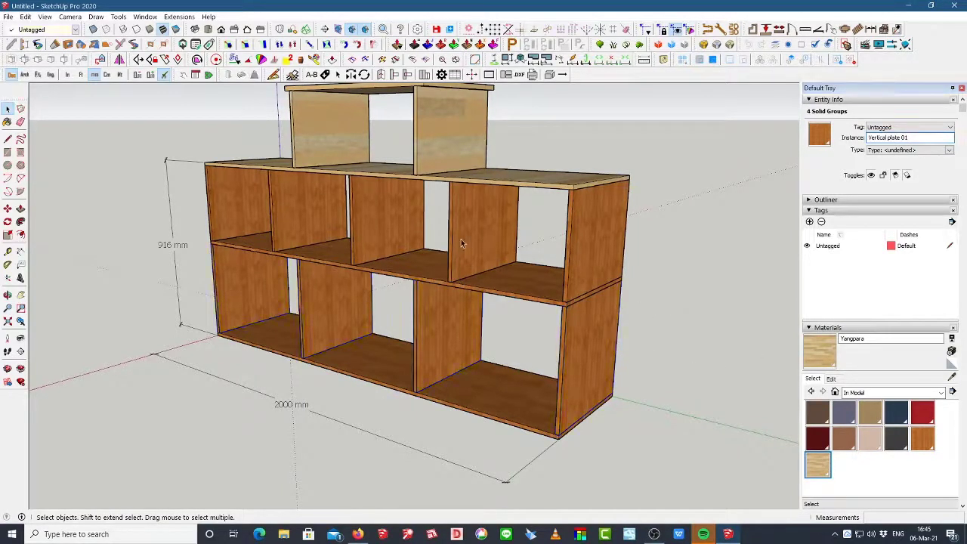
pyautogui.click(21, 264)
pyautogui.click(578, 354)
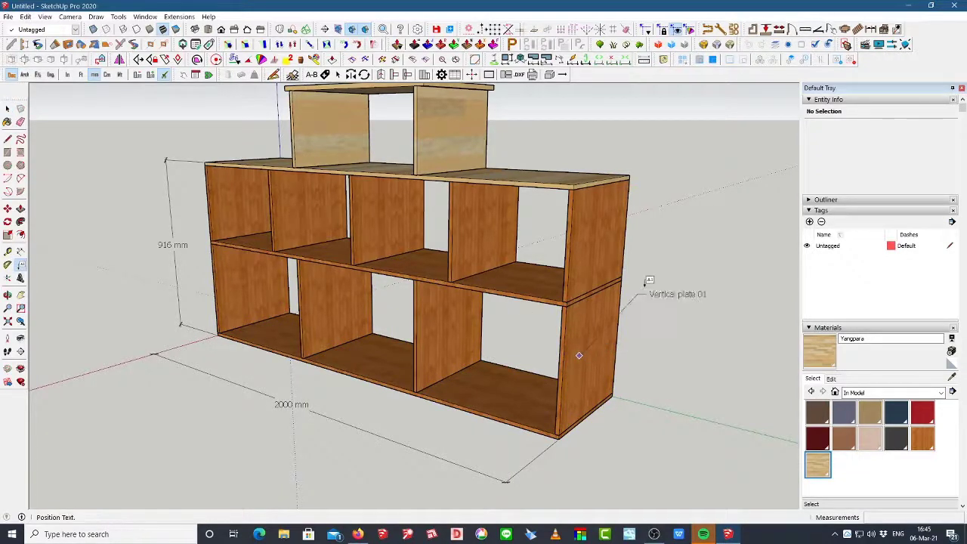
pyautogui.press('Escape')
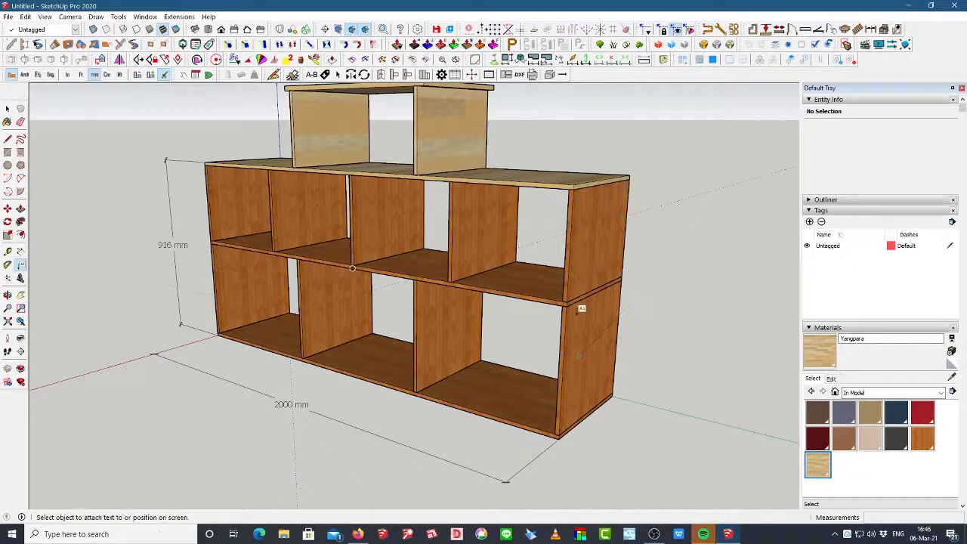
pyautogui.click(435, 318)
pyautogui.press('Escape')
pyautogui.press('space')
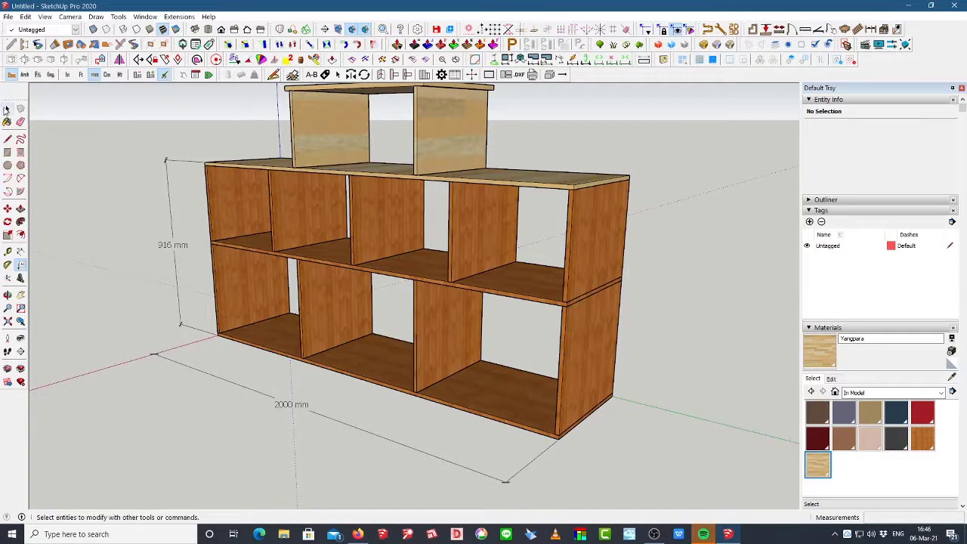
# - Give all five vertical panels of the upper tier the instance name "Vertical plate 02"
pyautogui.click(243, 198)
pyautogui.moveTo(272, 212); pyautogui.dragTo(307, 219, button='middle')
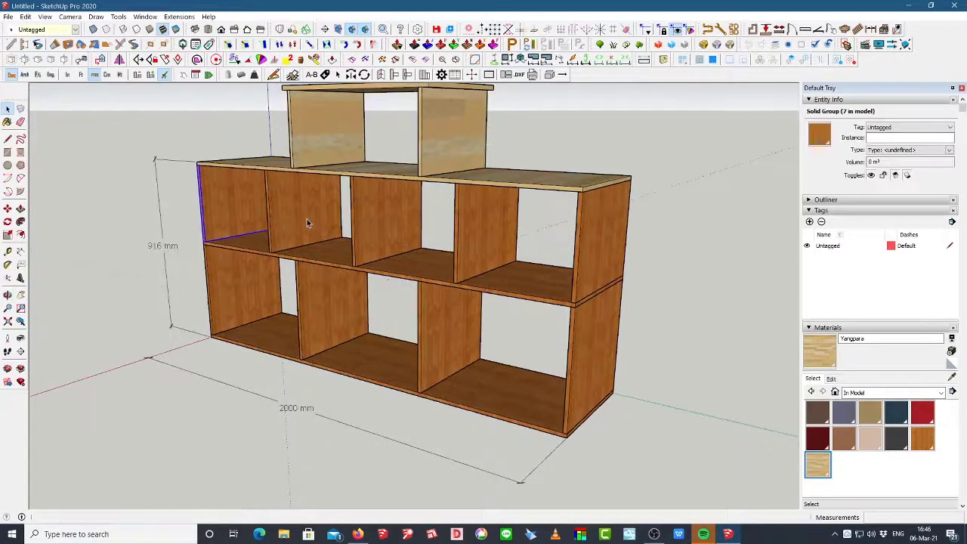
pyautogui.keyDown('shift'); pyautogui.click(313, 222); pyautogui.keyUp('shift')
pyautogui.keyDown('shift'); pyautogui.click(411, 224); pyautogui.keyUp('shift')
pyautogui.keyDown('shift'); pyautogui.click(479, 219); pyautogui.keyUp('shift')
pyautogui.keyDown('shift'); pyautogui.click(598, 240); pyautogui.keyUp('shift')
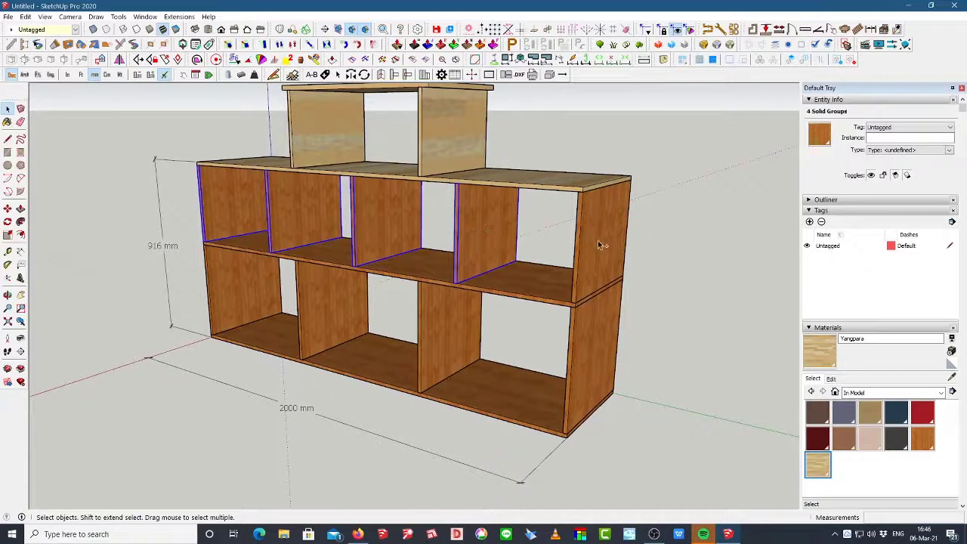
pyautogui.click(877, 138)
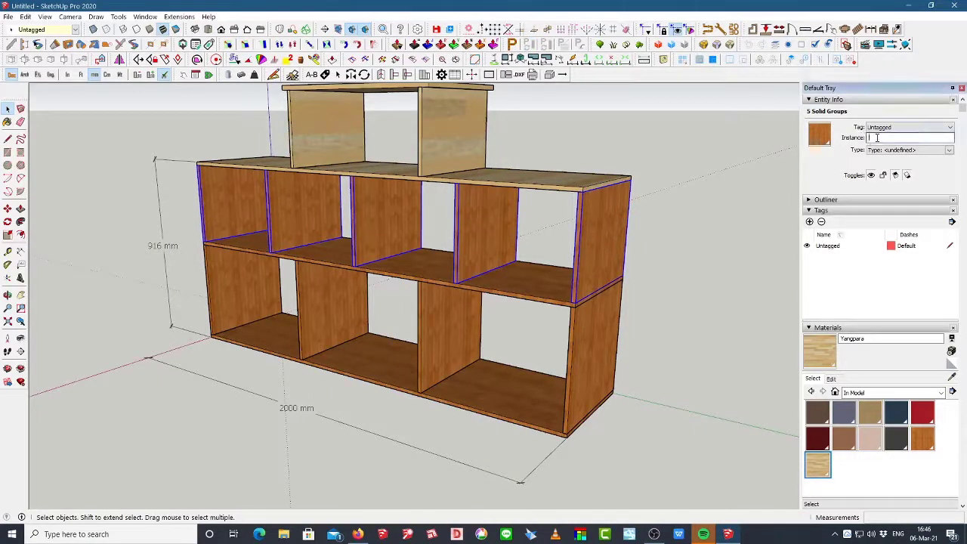
pyautogui.write('Vertical plate 02')
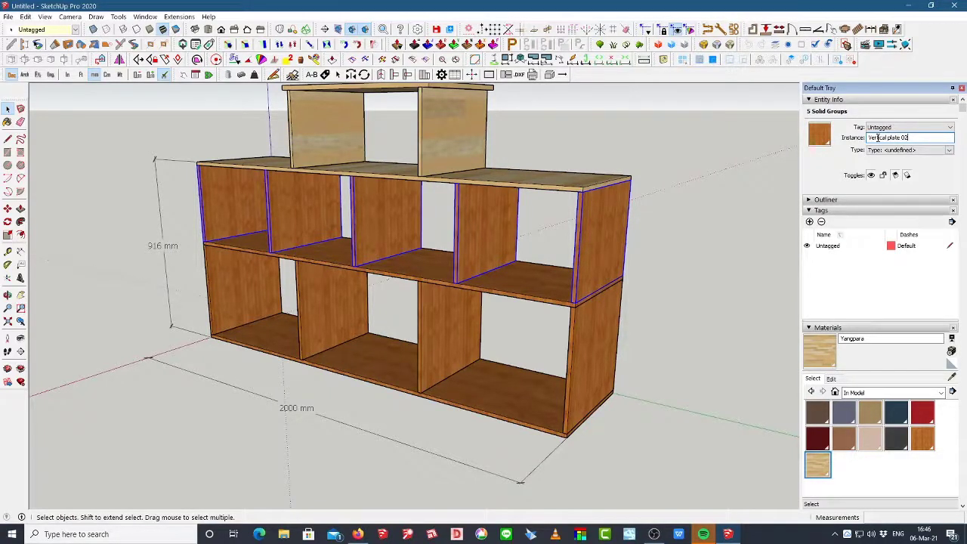
pyautogui.click(576, 144)
# - Set the instance name of the small top unit's two side panels to "Vertical plate 03"
pyautogui.click(315, 129)
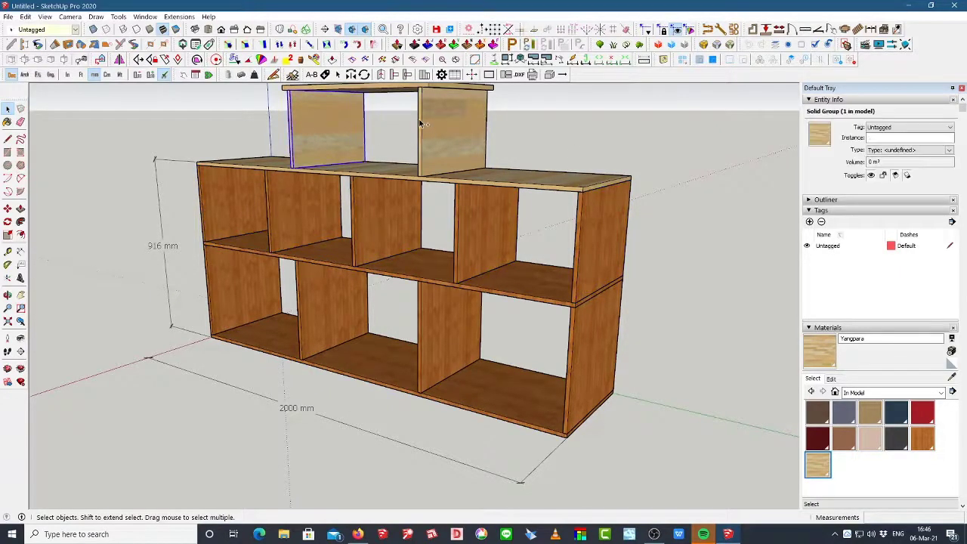
pyautogui.keyDown('shift'); pyautogui.click(453, 132); pyautogui.keyUp('shift')
pyautogui.click(880, 136)
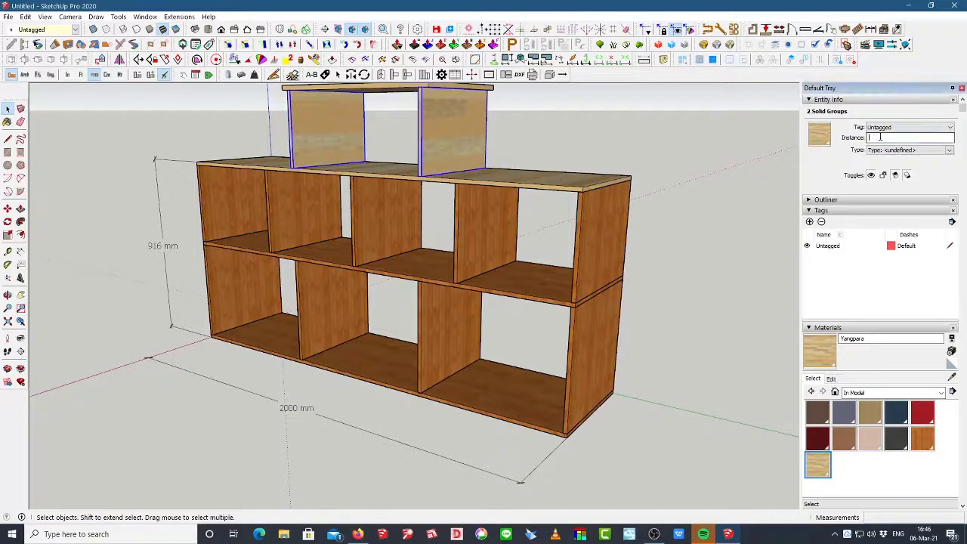
pyautogui.write('Vertical plate 03')
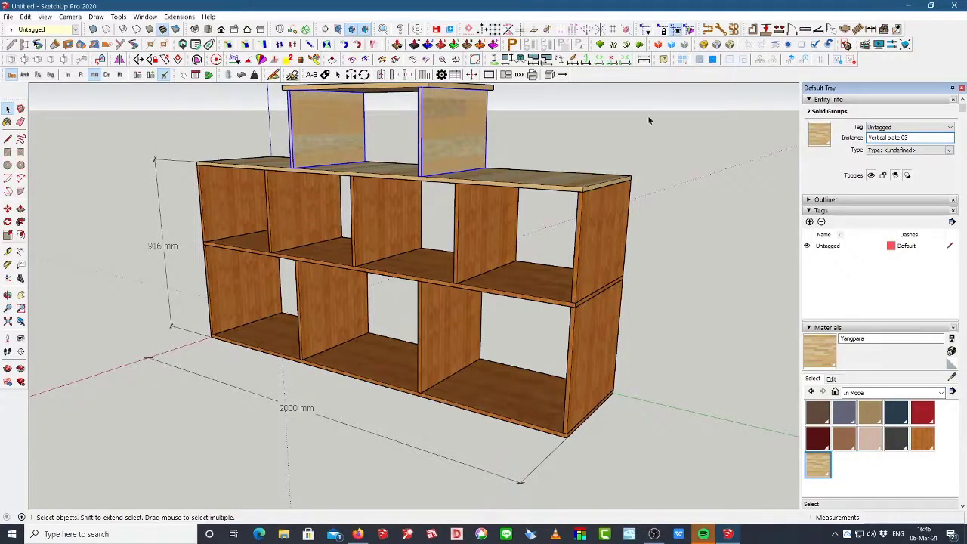
pyautogui.scroll(1, 642, 132)
pyautogui.click(630, 166)
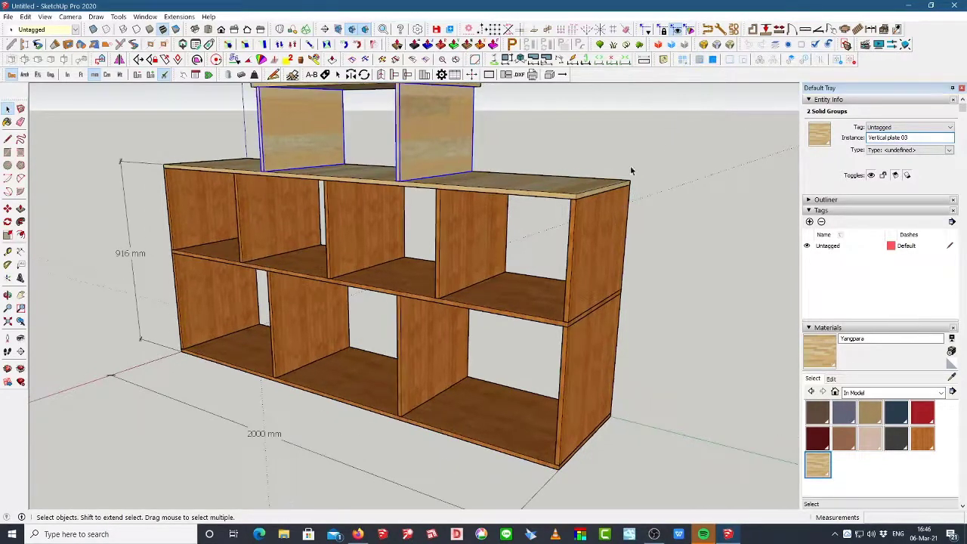
# - Name the cabinet's lowest horizontal board "Bottom plate"
pyautogui.scroll(-4, 662, 255)
pyautogui.moveTo(532, 163); pyautogui.dragTo(545, 198, button='middle')
pyautogui.scroll(2, 540, 200)
pyautogui.scroll(-2, 378, 281)
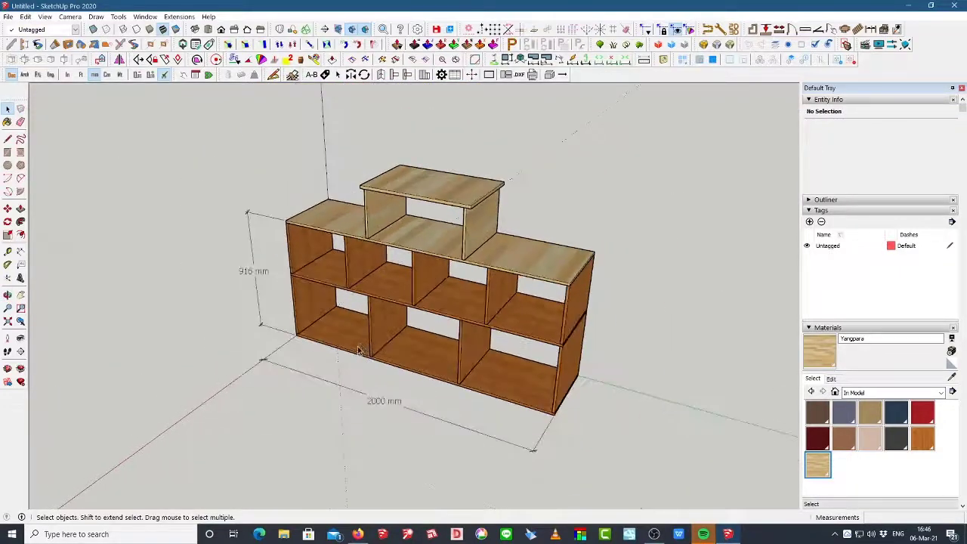
pyautogui.click(347, 344)
pyautogui.scroll(2, 353, 340)
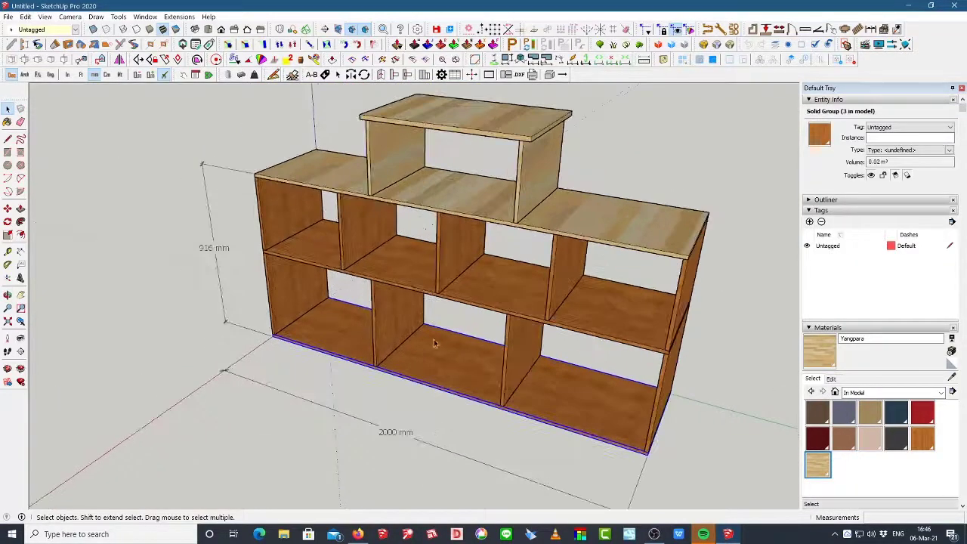
pyautogui.click(879, 137)
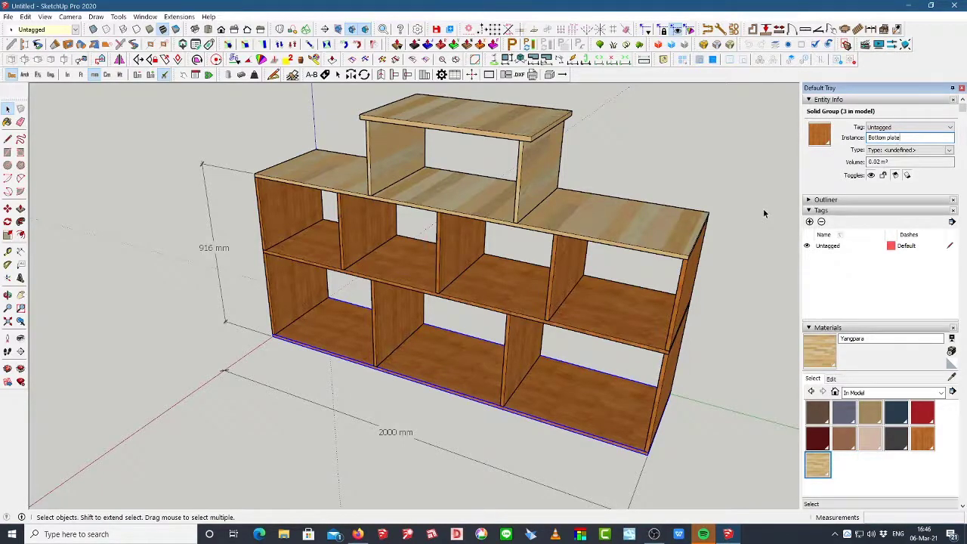
# - Name the shelf between the two tiers "Mid plate 01" and the board above the upper tier "Mid plate 02"
pyautogui.click(487, 271)
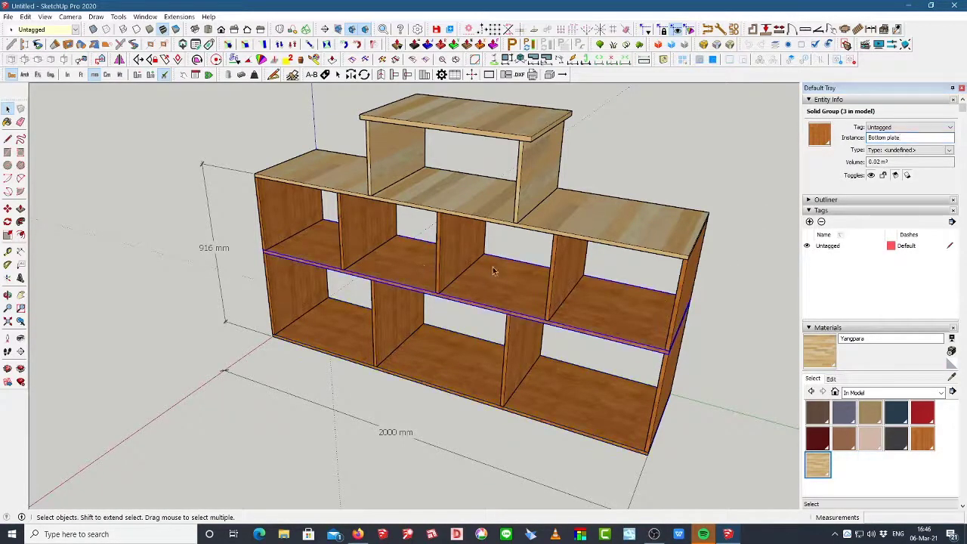
pyautogui.click(888, 138)
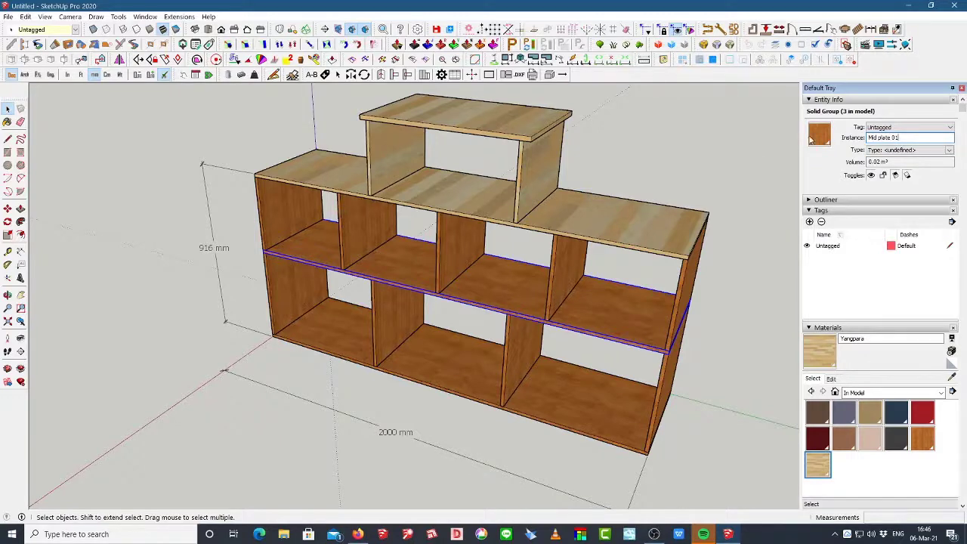
pyautogui.click(608, 221)
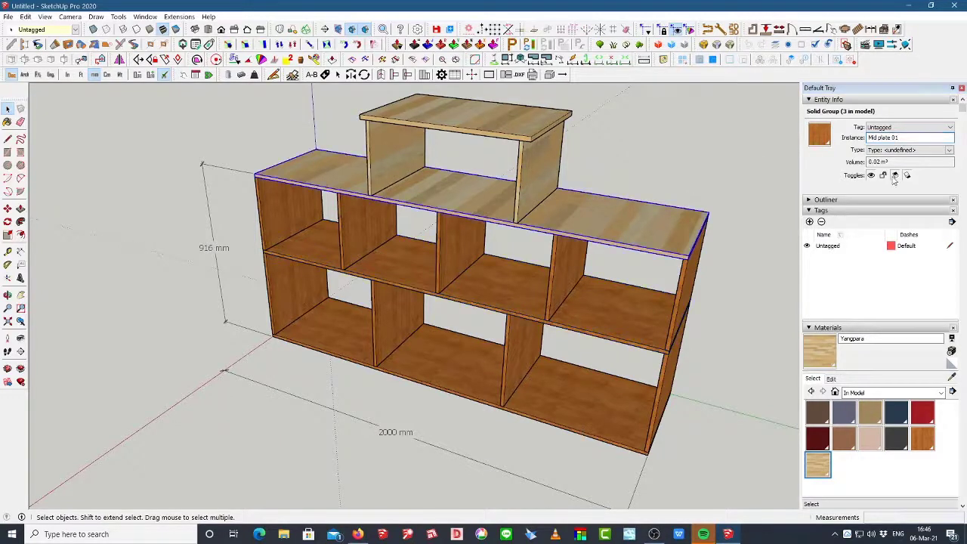
pyautogui.click(881, 138)
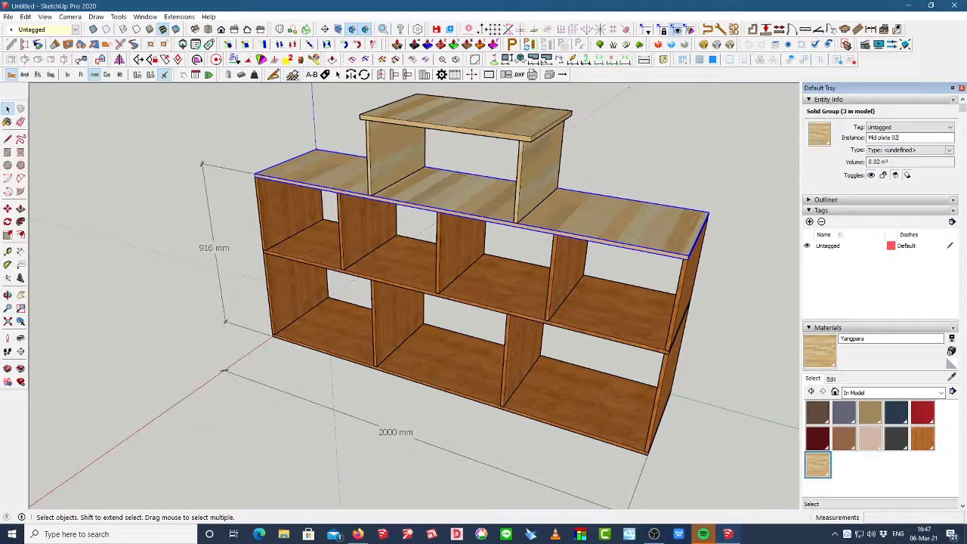
# - Name the small top unit's uppermost board "Top plate"
pyautogui.click(512, 113)
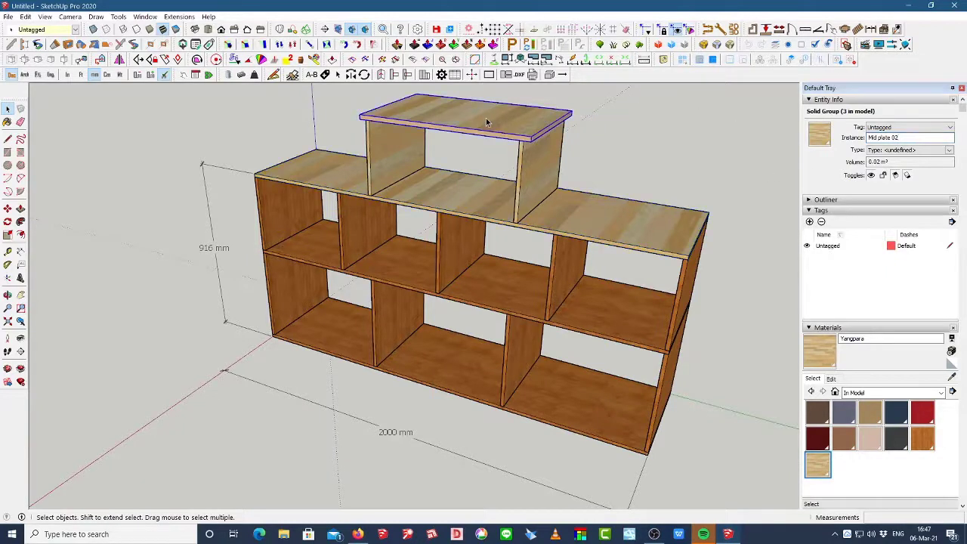
pyautogui.click(886, 138)
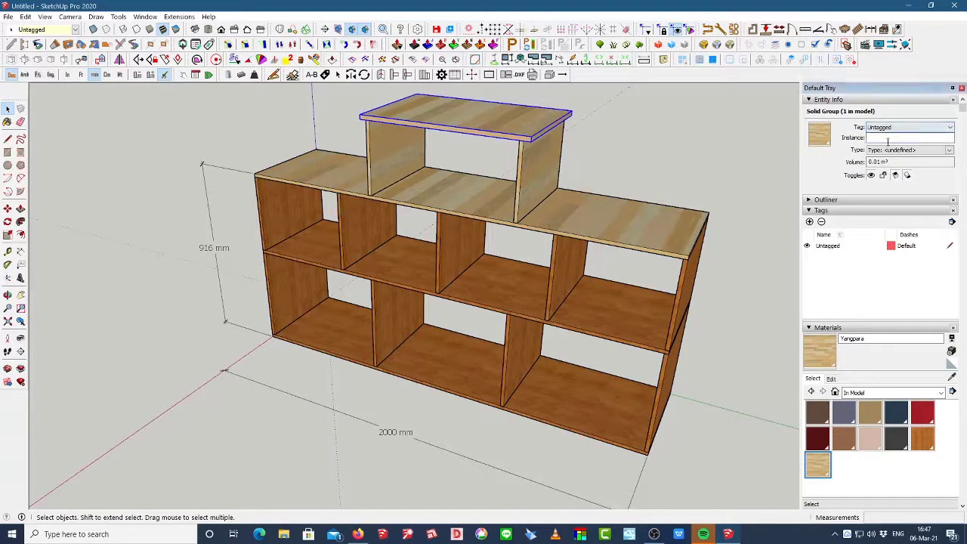
pyautogui.write('Top plate')
pyautogui.click(662, 186)
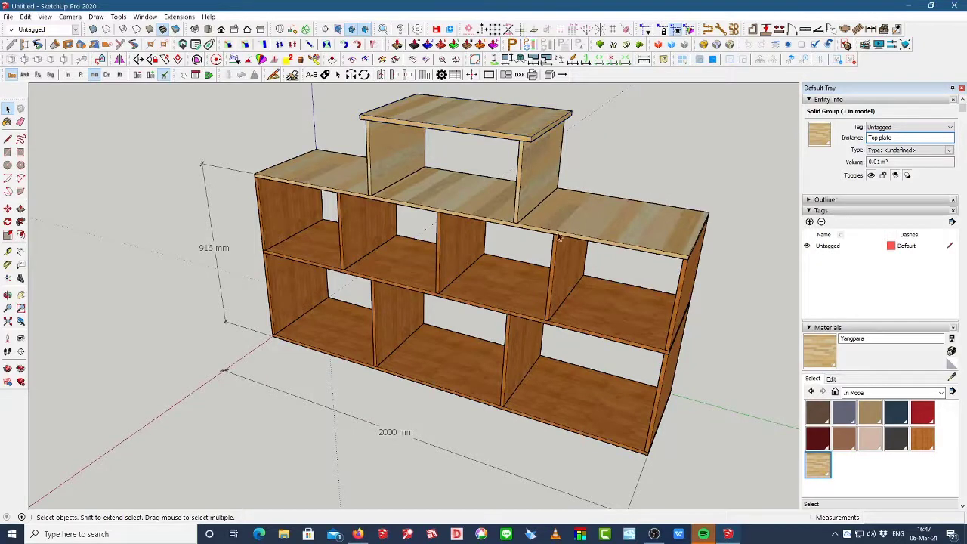
# - Check the instance name of the shelf between the tiers and examine the cabinet's panels from both ends
pyautogui.click(394, 274)
pyautogui.click(477, 282)
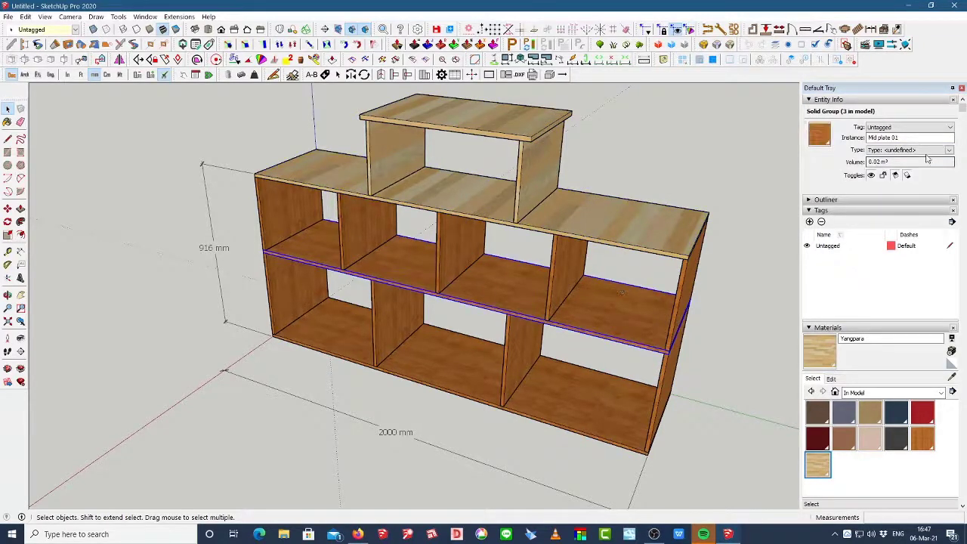
pyautogui.moveTo(540, 219); pyautogui.dragTo(355, 273, button='middle')
pyautogui.click(293, 243)
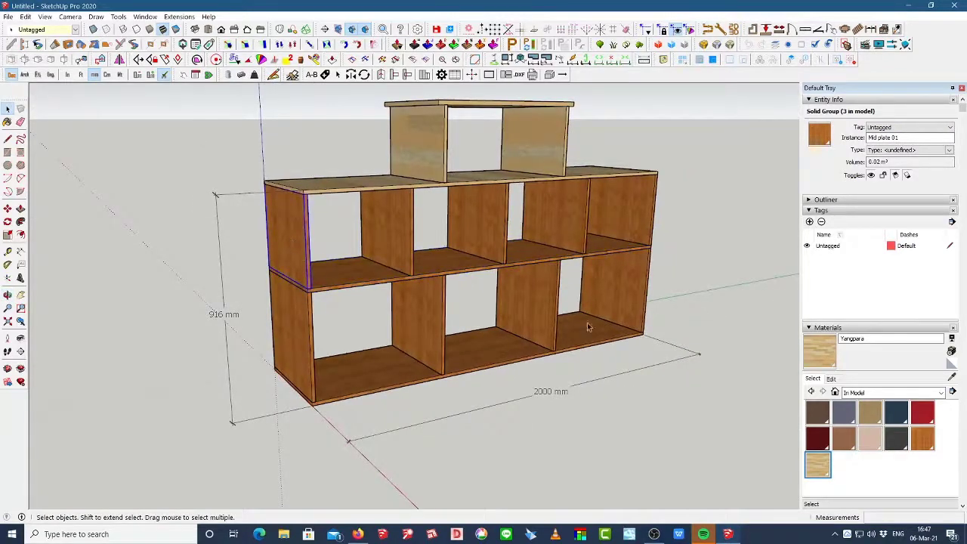
pyautogui.moveTo(700, 237); pyautogui.dragTo(477, 318, button='middle')
pyautogui.scroll(-3, 446, 345)
pyautogui.scroll(3, 477, 317)
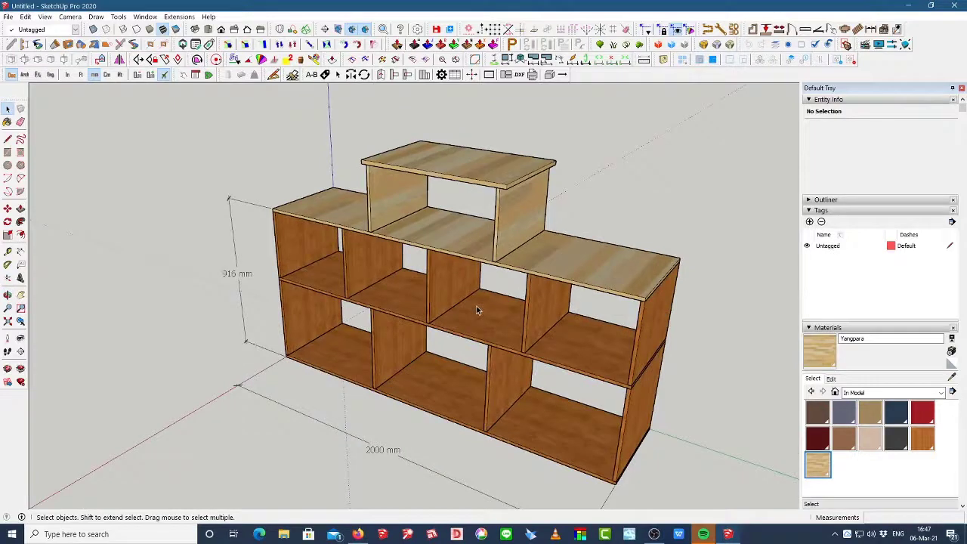
pyautogui.moveTo(341, 186); pyautogui.dragTo(321, 122, button='middle')
# - Add ABF labels to the cabinet's panels, showing each panel's number, its instance name and "TV Stand"
pyautogui.click(325, 74)
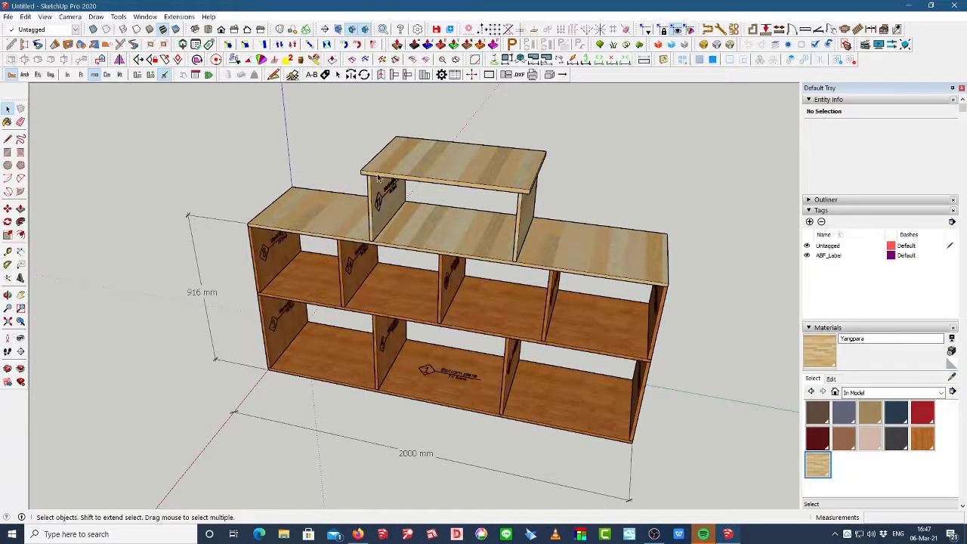
pyautogui.scroll(3, 344, 244)
pyautogui.scroll(6, 344, 244)
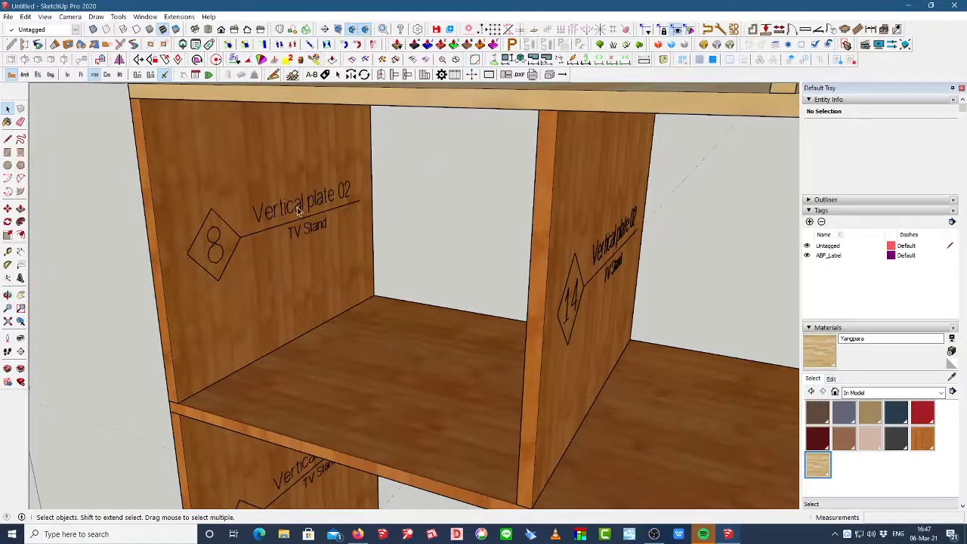
pyautogui.scroll(-5, 299, 261)
pyautogui.moveTo(320, 322); pyautogui.dragTo(302, 312, button='middle')
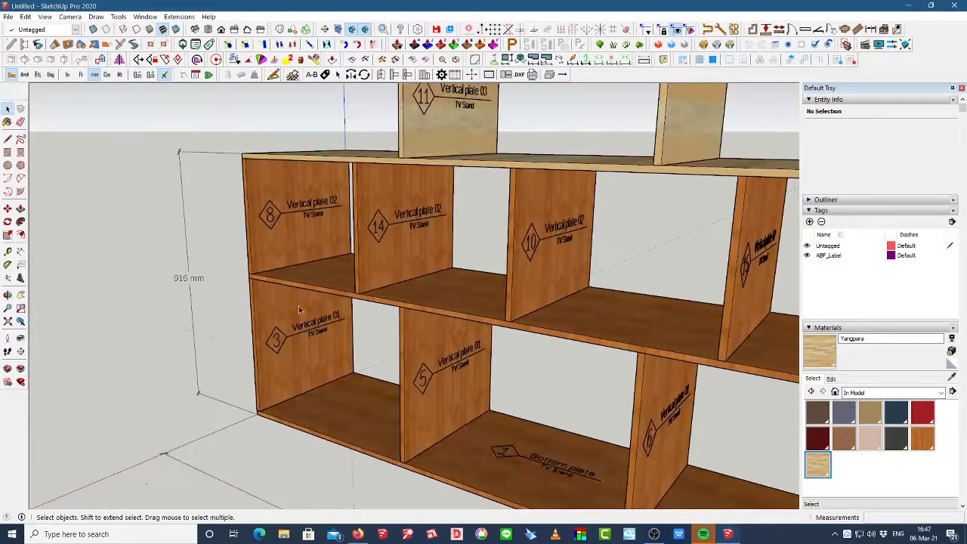
# - Examine the number, name and brand text on the labels of the cabinet's vertical panels
pyautogui.scroll(3, 324, 328)
pyautogui.scroll(-2, 323, 331)
pyautogui.scroll(2, 322, 337)
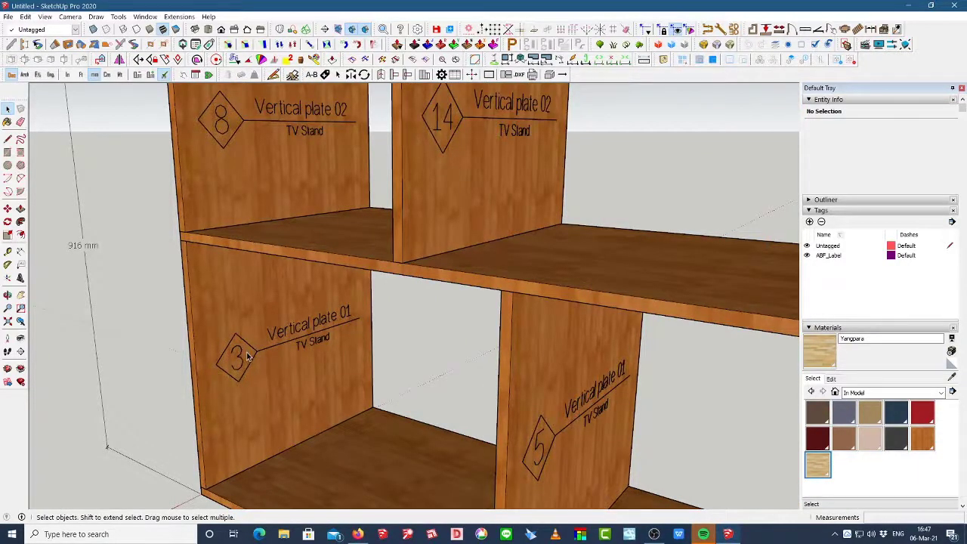
pyautogui.scroll(-4, 249, 361)
pyautogui.moveTo(254, 362); pyautogui.dragTo(278, 346, button='middle')
pyautogui.scroll(1, 248, 370)
pyautogui.scroll(-2, 257, 340)
pyautogui.moveTo(348, 383); pyautogui.dragTo(353, 337, button='middle')
pyautogui.scroll(-1, 353, 338)
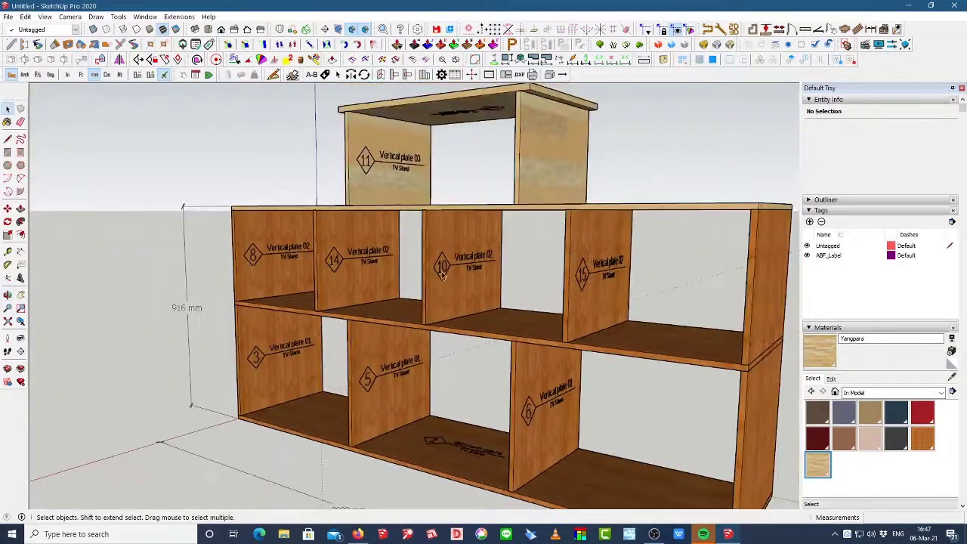
pyautogui.scroll(5, 293, 260)
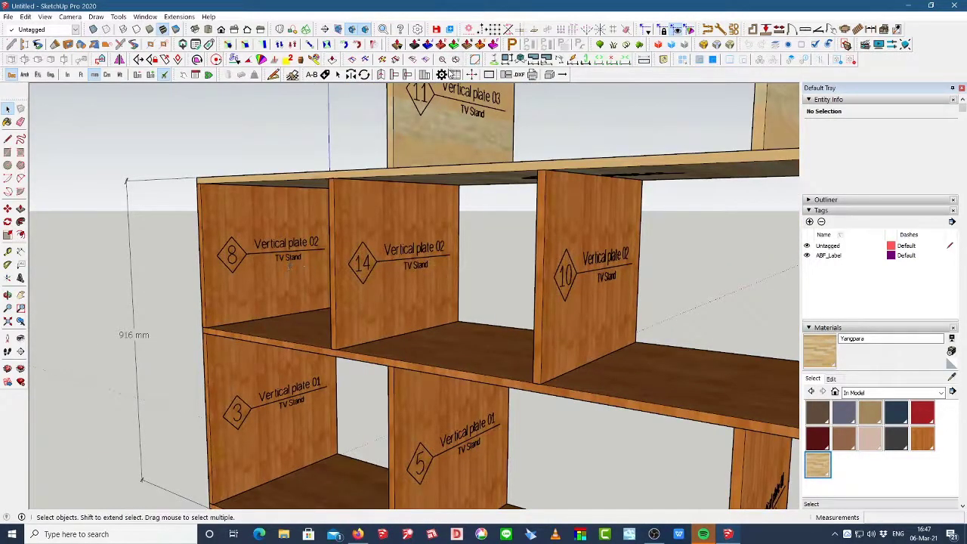
# - Turn off the brand line in ABF's label settings, save the change and regenerate the labels on the panels
pyautogui.click(442, 74)
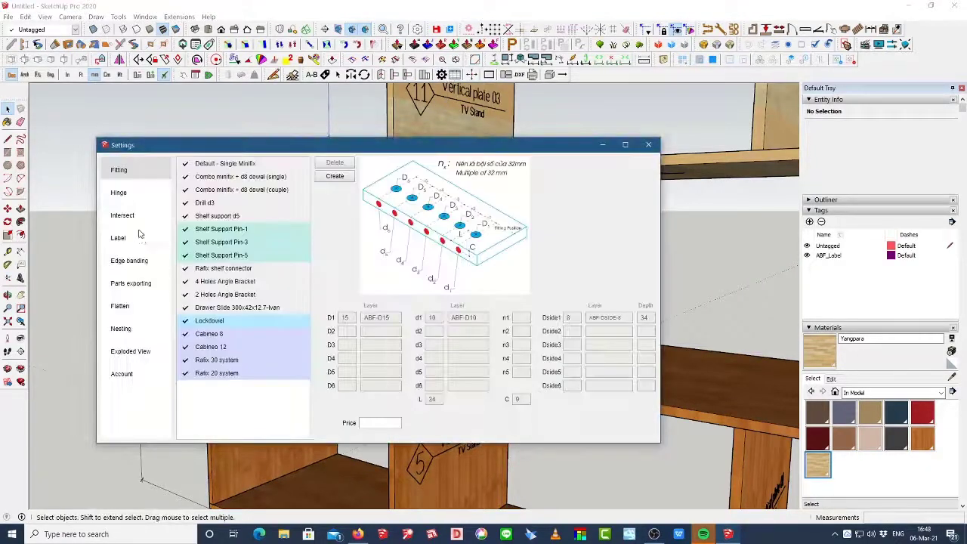
pyautogui.click(119, 239)
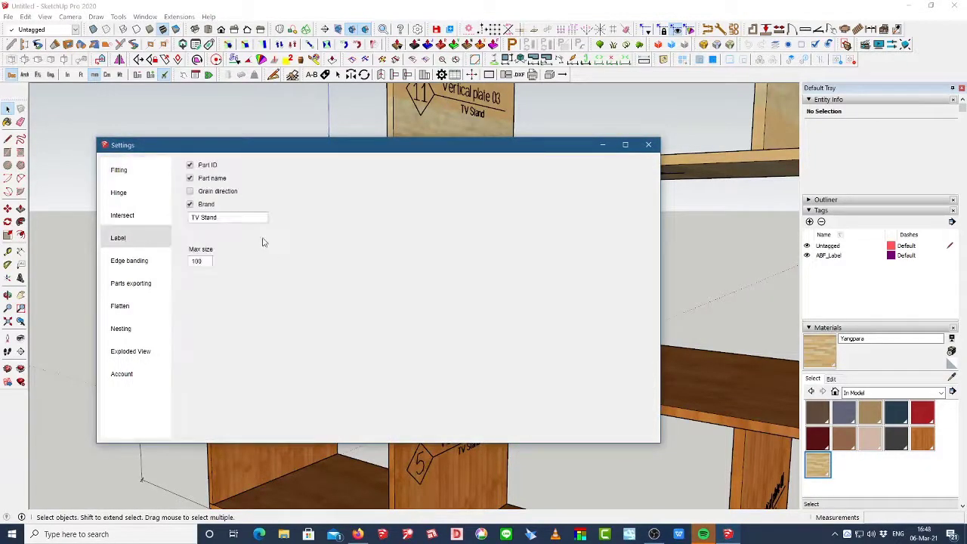
pyautogui.click(189, 206)
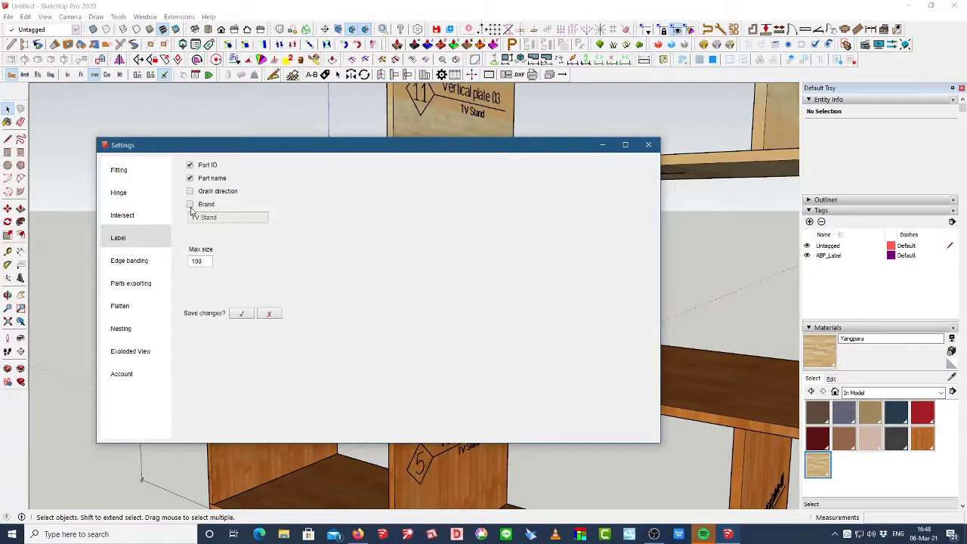
pyautogui.click(241, 312)
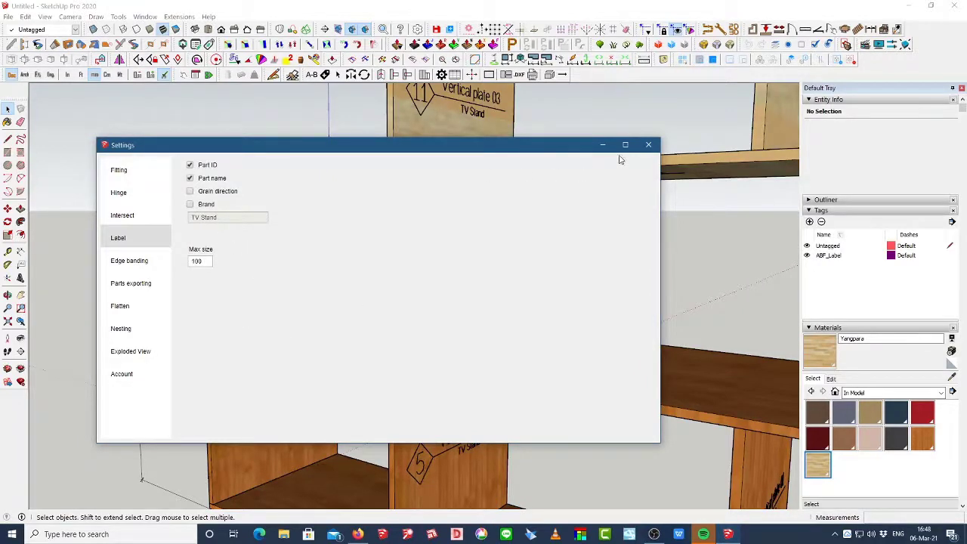
pyautogui.click(648, 145)
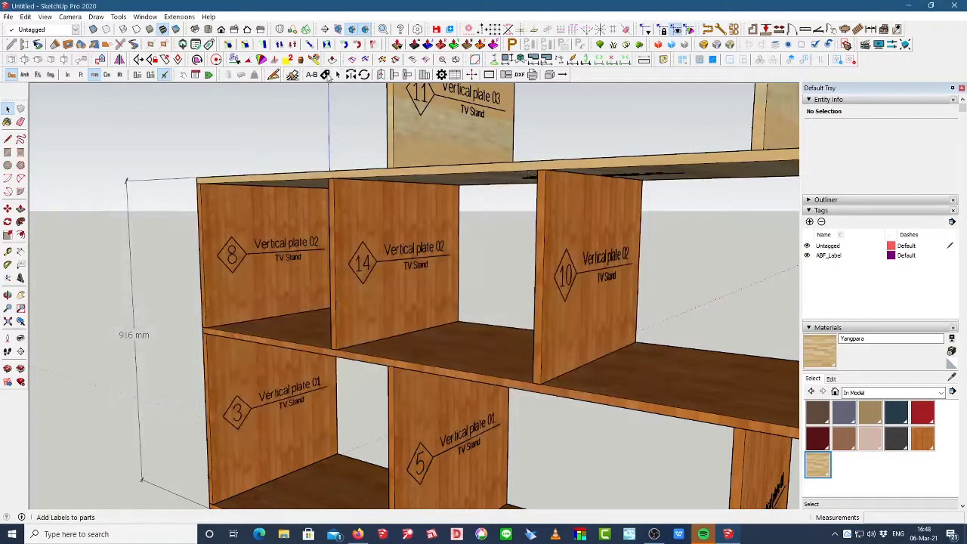
pyautogui.click(326, 75)
pyautogui.moveTo(342, 276); pyautogui.dragTo(392, 302, button='middle')
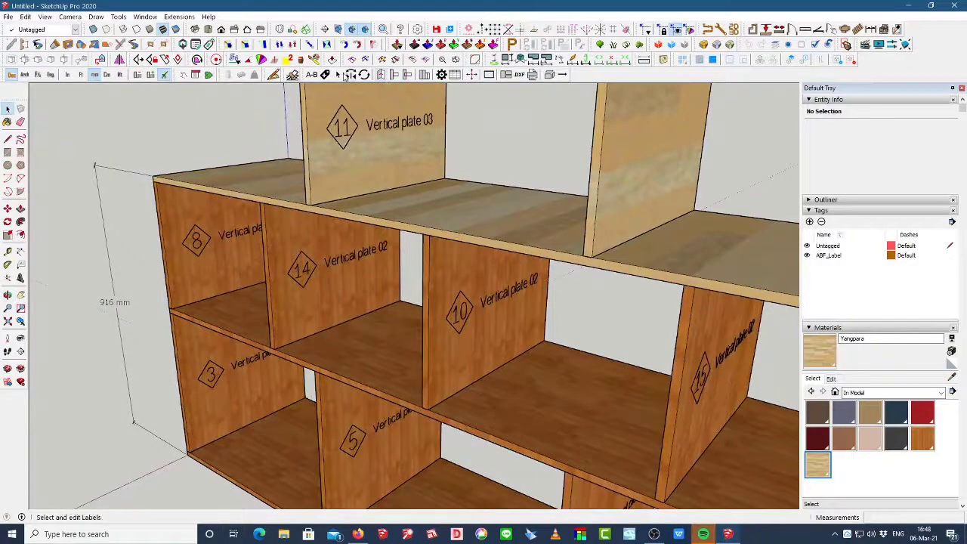
# - Turn the brand line back on in ABF's label settings with the text "TV Stand"
pyautogui.click(442, 74)
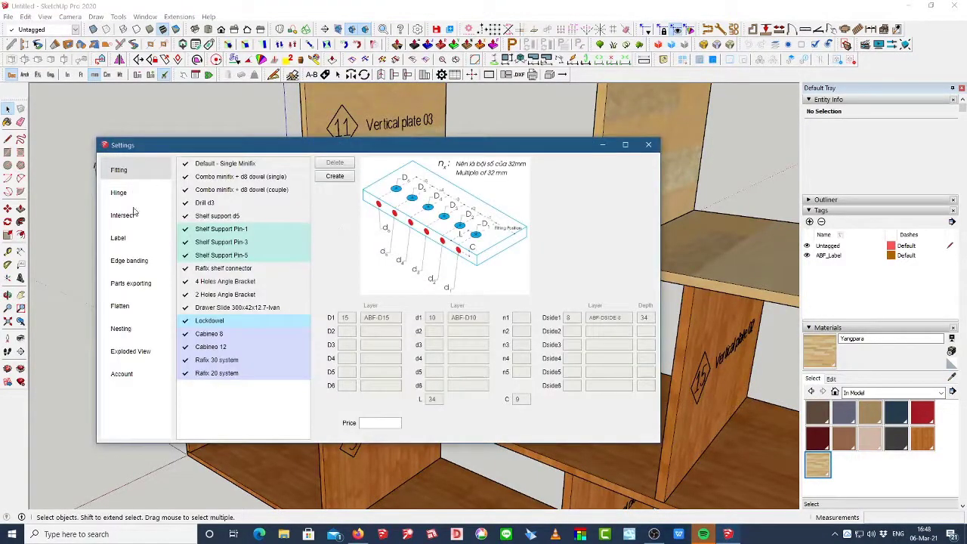
pyautogui.click(118, 238)
pyautogui.click(190, 204)
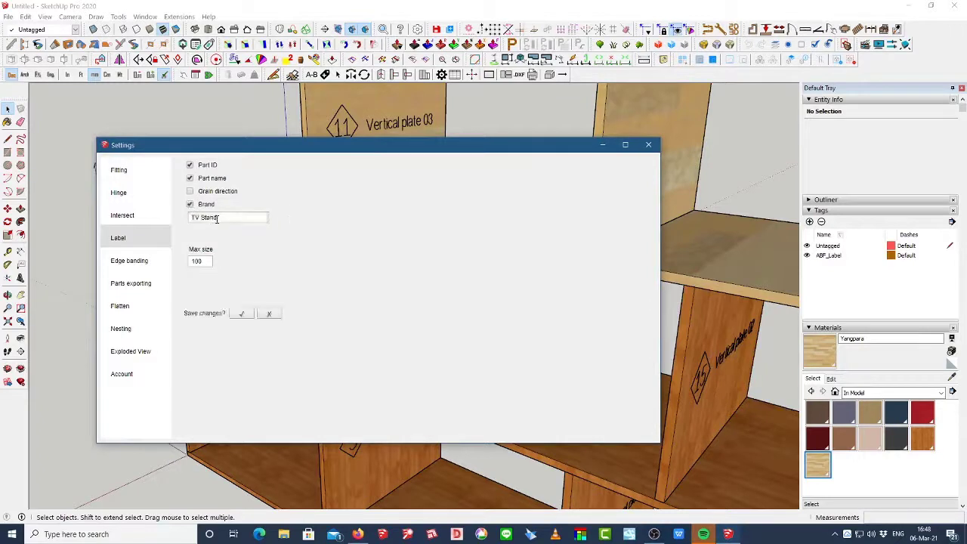
pyautogui.click(226, 217)
pyautogui.moveTo(225, 217); pyautogui.dragTo(154, 224)
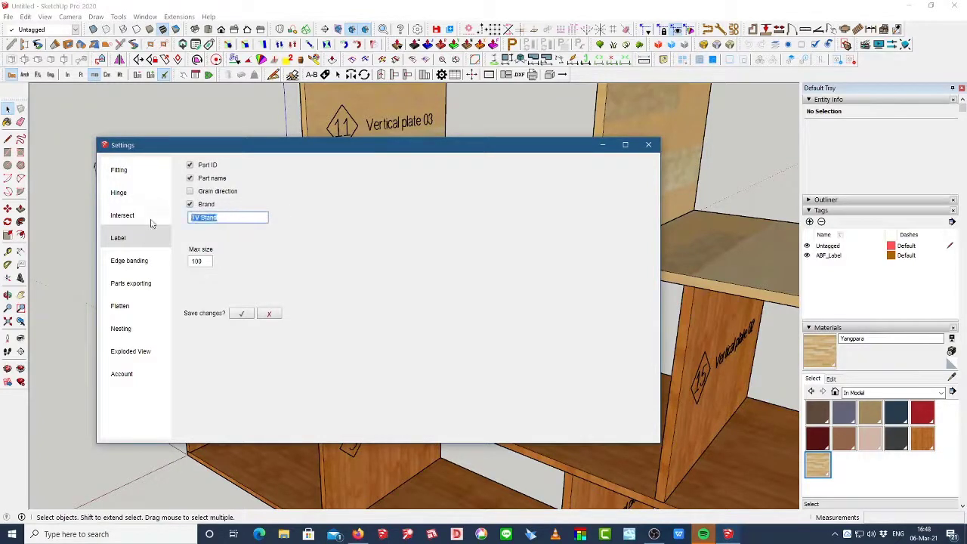
pyautogui.write('TV')
pyautogui.moveTo(317, 147); pyautogui.dragTo(454, 241)
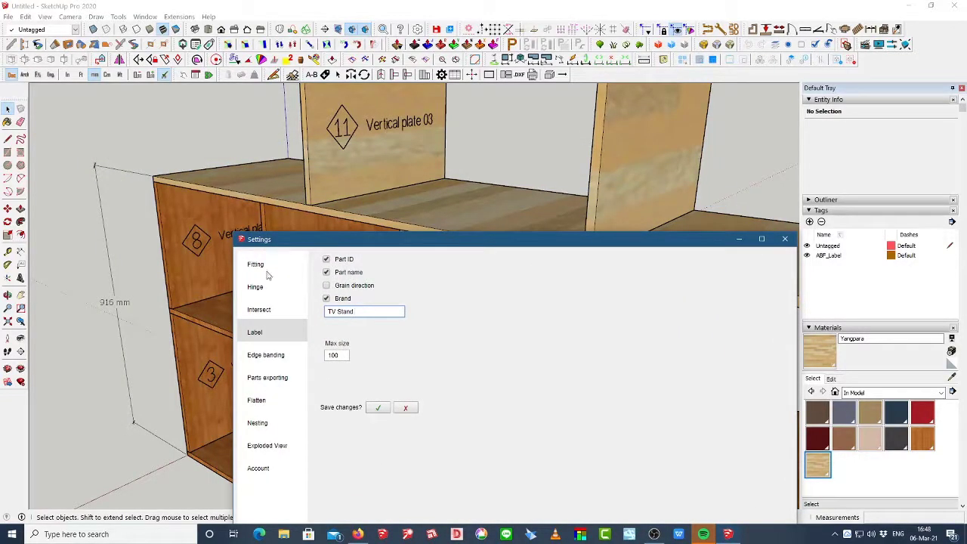
# - Set the labels' maximum size to 80, save the settings and regenerate the labels on all panels
pyautogui.doubleClick(345, 357)
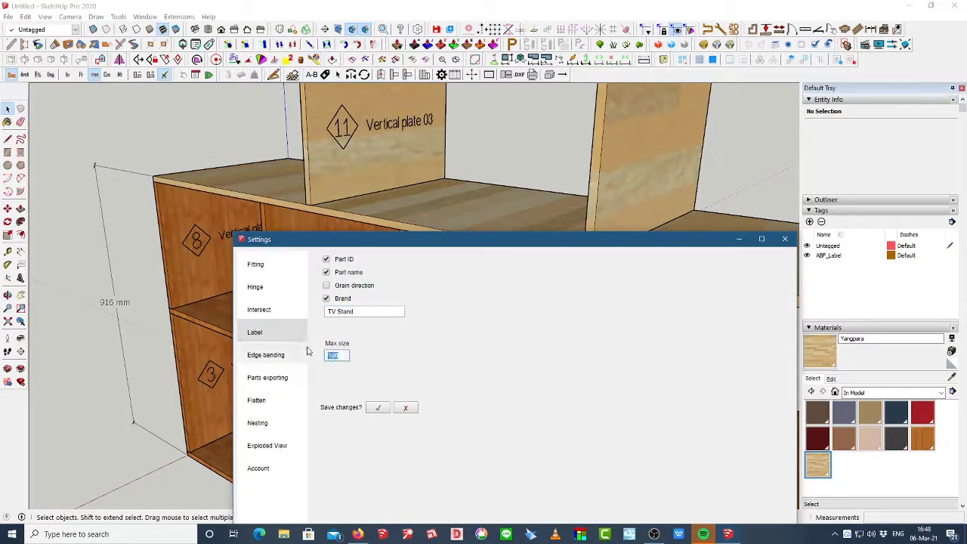
pyautogui.click(378, 407)
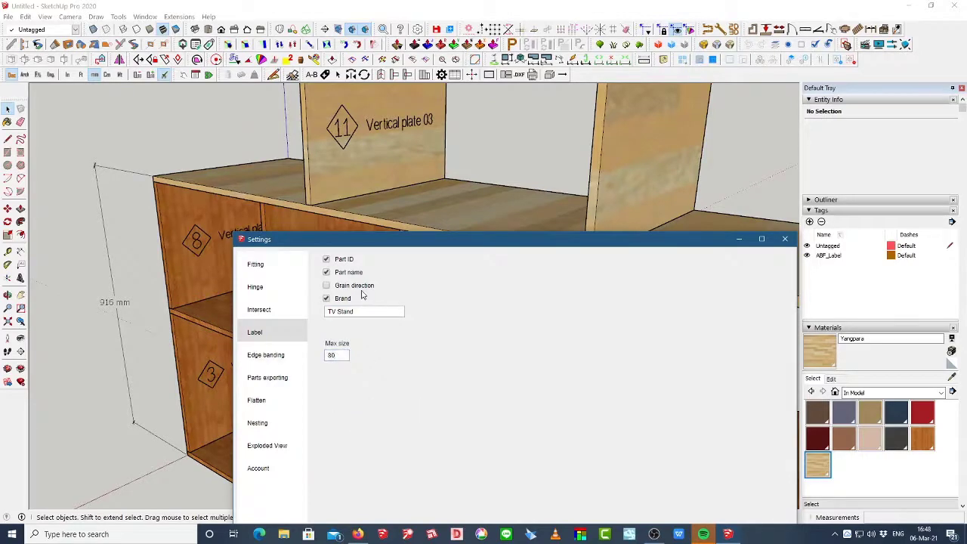
pyautogui.click(786, 240)
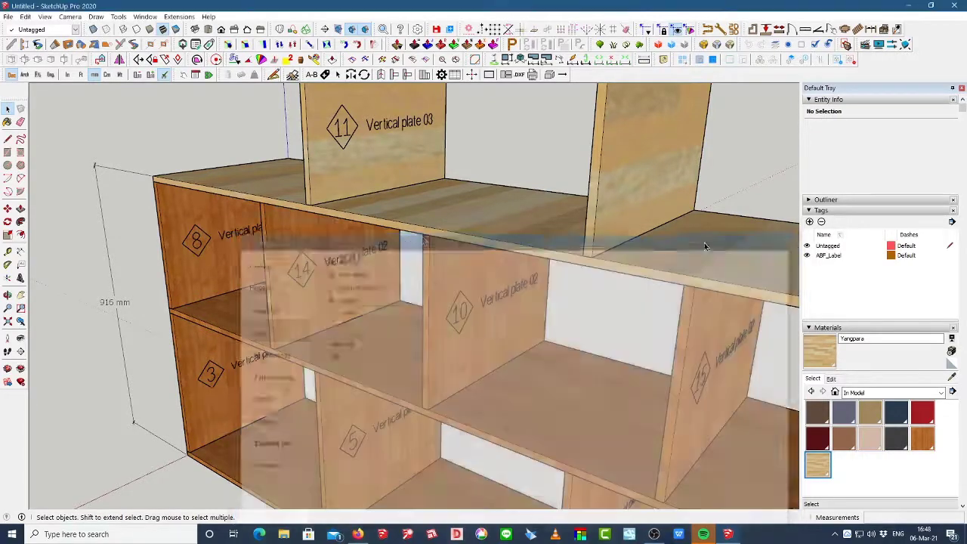
pyautogui.scroll(-5, 237, 259)
pyautogui.click(336, 76)
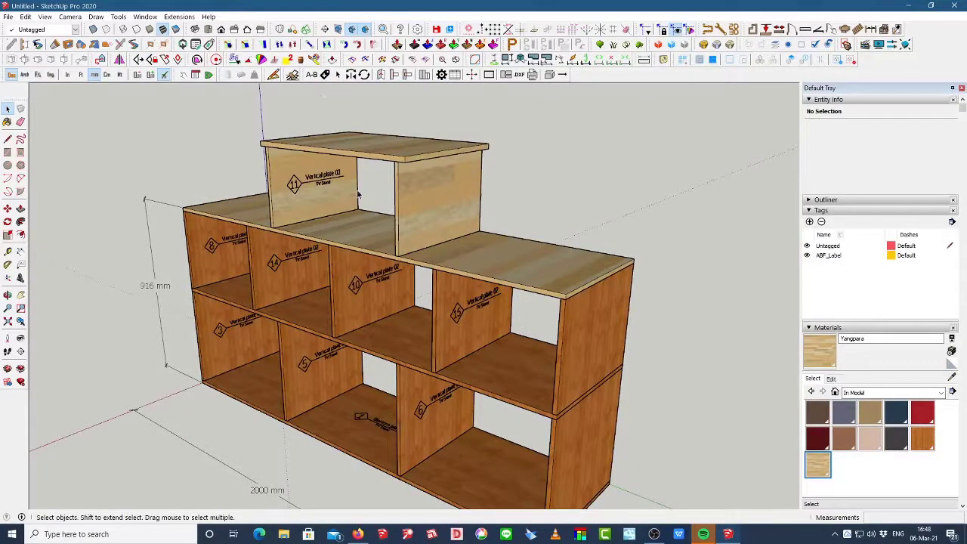
# - Examine on which faces the labels of the small top unit's side panels and uppermost board are placed
pyautogui.scroll(2, 333, 221)
pyautogui.click(317, 207)
pyautogui.moveTo(318, 207); pyautogui.dragTo(427, 166, button='middle')
pyautogui.scroll(-2, 302, 170)
pyautogui.moveTo(302, 170); pyautogui.dragTo(278, 260, button='middle')
pyautogui.scroll(2, 223, 252)
pyautogui.scroll(-3, 301, 253)
pyautogui.moveTo(431, 168); pyautogui.dragTo(503, 135, button='middle')
pyautogui.scroll(6, 410, 108)
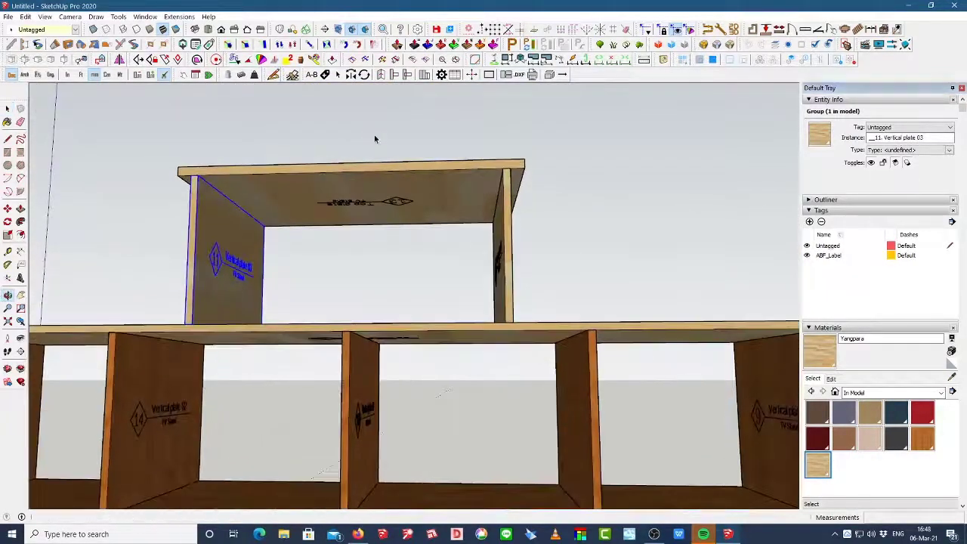
pyautogui.moveTo(389, 169); pyautogui.dragTo(375, 153, button='middle')
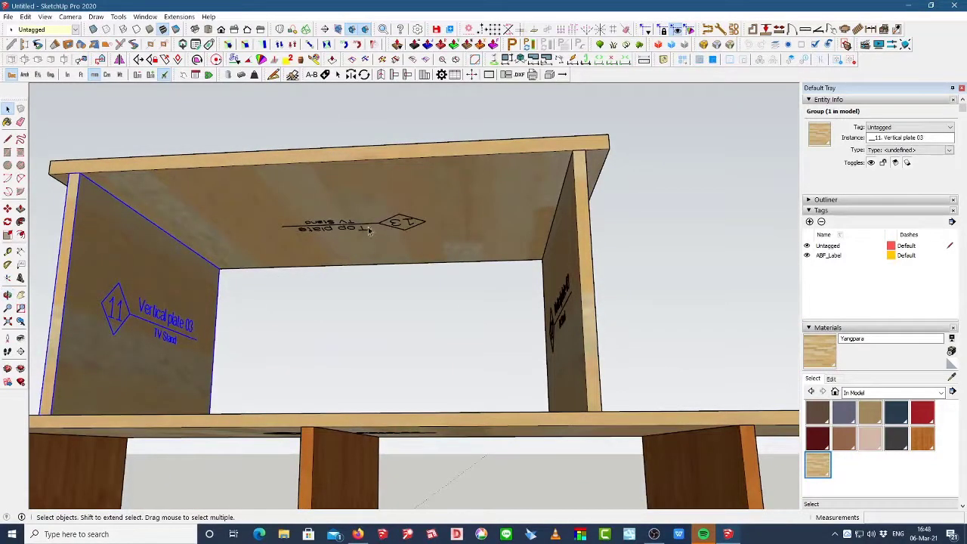
# - Flip the labels of the small top unit's uppermost board and two side panels onto their outer faces
pyautogui.click(398, 116)
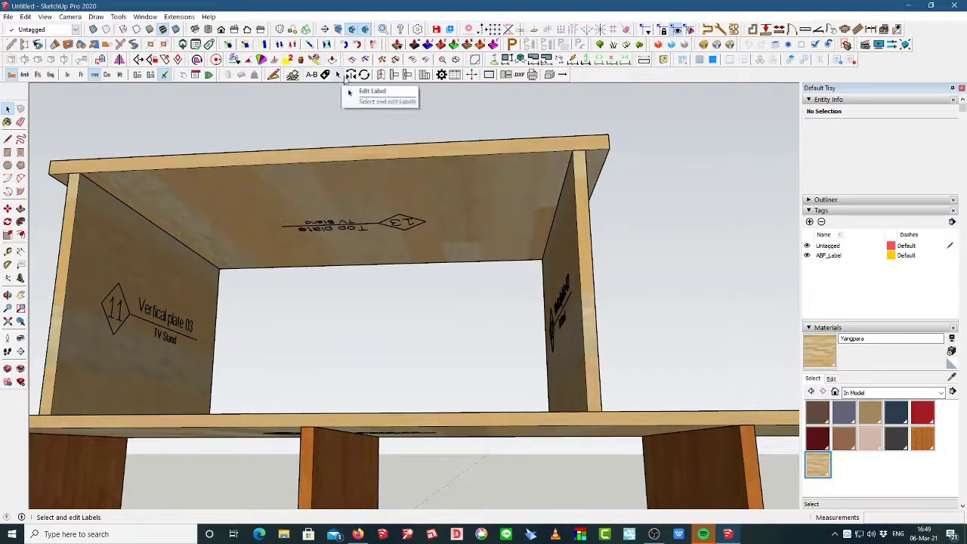
pyautogui.click(406, 180)
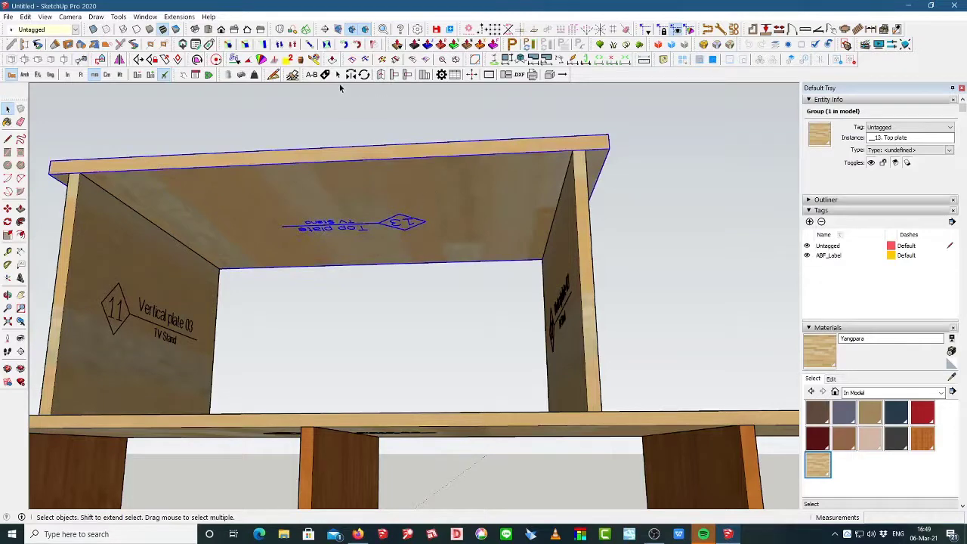
pyautogui.scroll(-3, 493, 184)
pyautogui.moveTo(492, 185); pyautogui.dragTo(418, 264, button='middle')
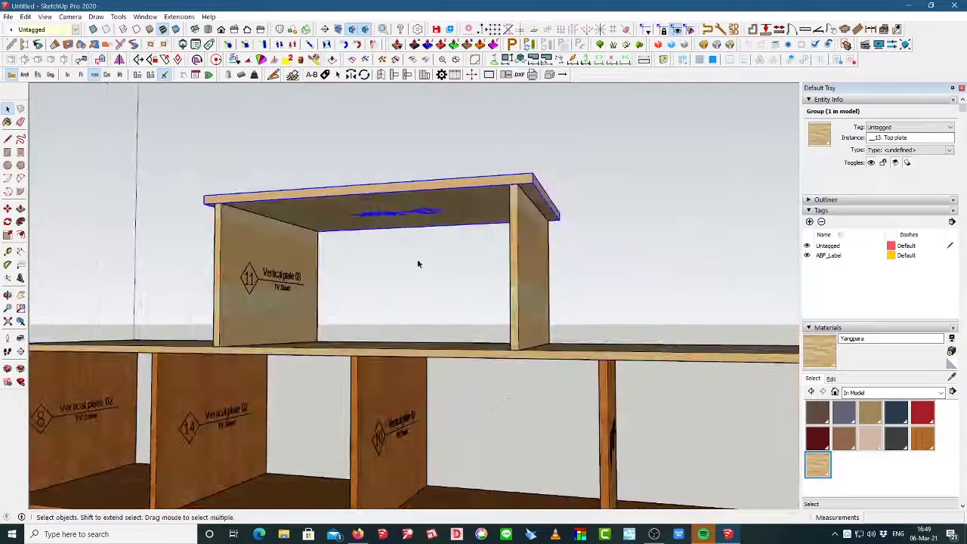
pyautogui.keyDown('shift'); pyautogui.click(287, 275); pyautogui.keyUp('shift')
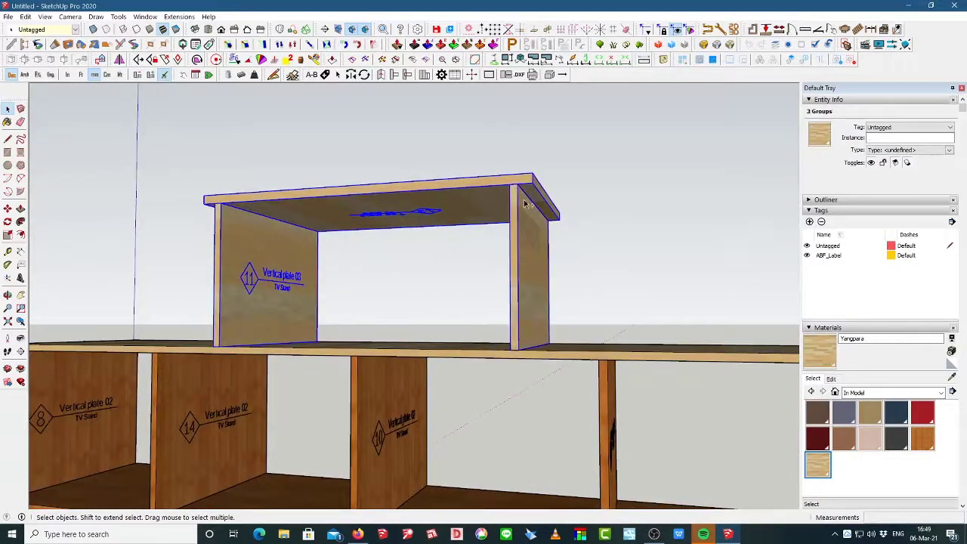
pyautogui.moveTo(461, 226); pyautogui.dragTo(634, 332, button='middle')
pyautogui.moveTo(309, 317); pyautogui.dragTo(521, 355, button='middle')
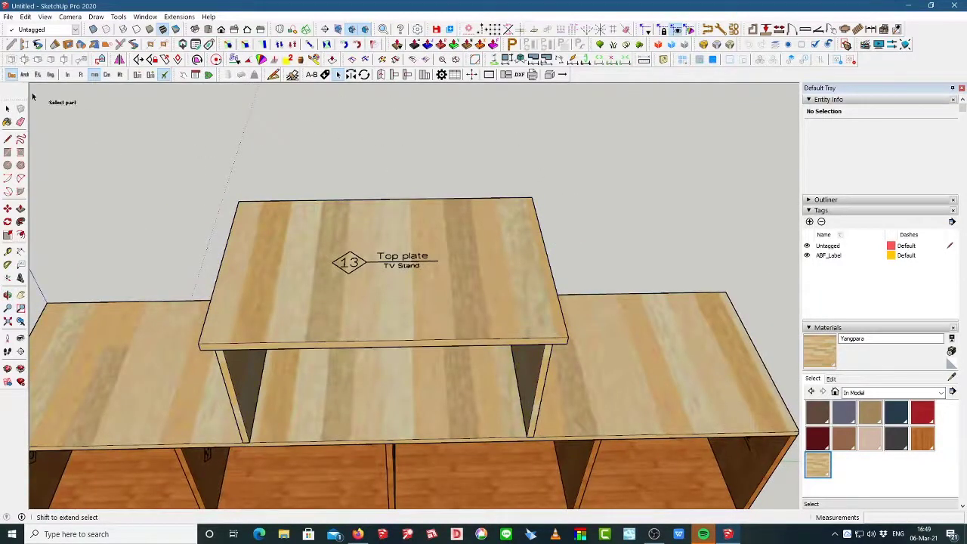
# - Rotate the label on the small top unit's uppermost board repeatedly until it reads upright from the front again
pyautogui.click(451, 241)
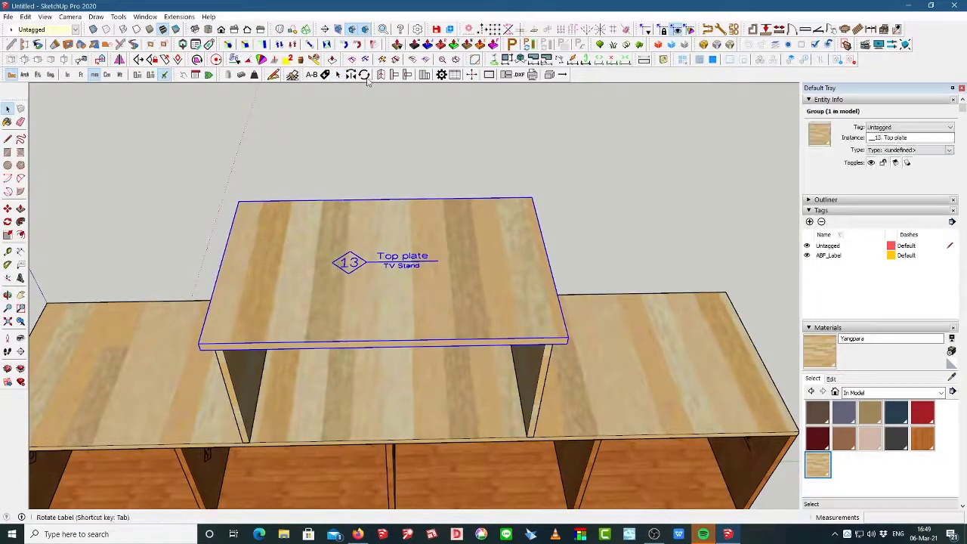
pyautogui.click(364, 74)
pyautogui.click(365, 74)
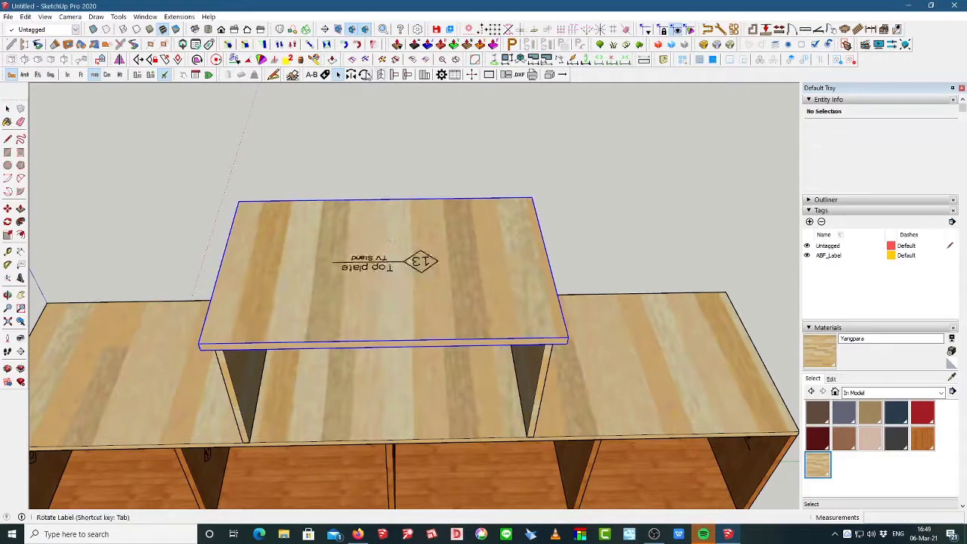
pyautogui.click(365, 75)
pyautogui.click(365, 76)
pyautogui.click(365, 76)
pyautogui.click(365, 76)
pyautogui.click(365, 75)
pyautogui.click(365, 75)
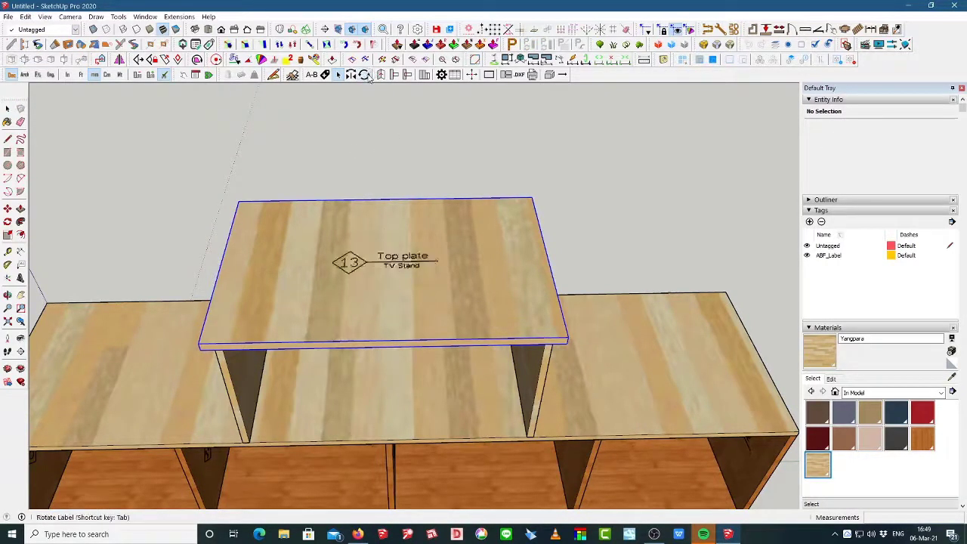
pyautogui.press('space')
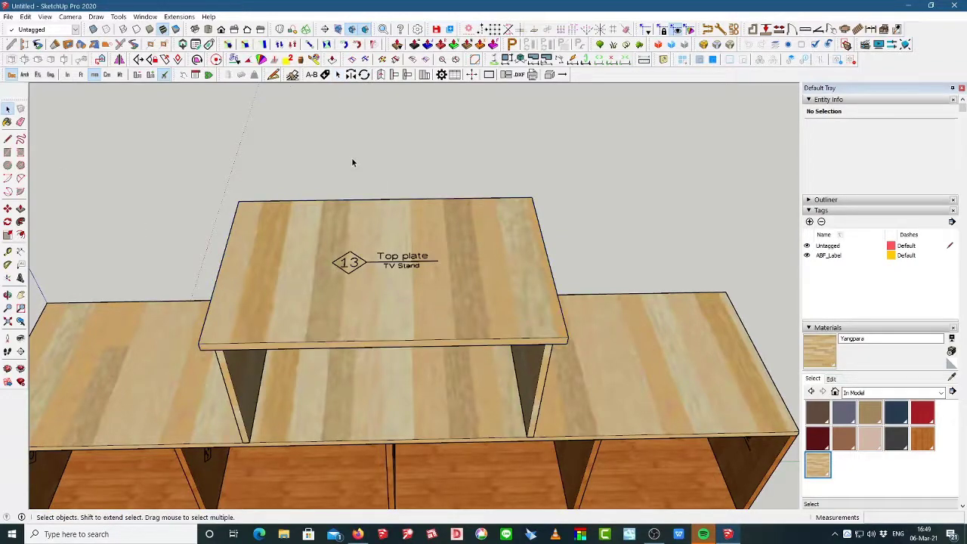
# - Flip the labels of the upper tier's two end panels onto their outer faces
pyautogui.scroll(-4, 352, 162)
pyautogui.scroll(3, 333, 328)
pyautogui.moveTo(307, 340); pyautogui.dragTo(264, 246, button='middle')
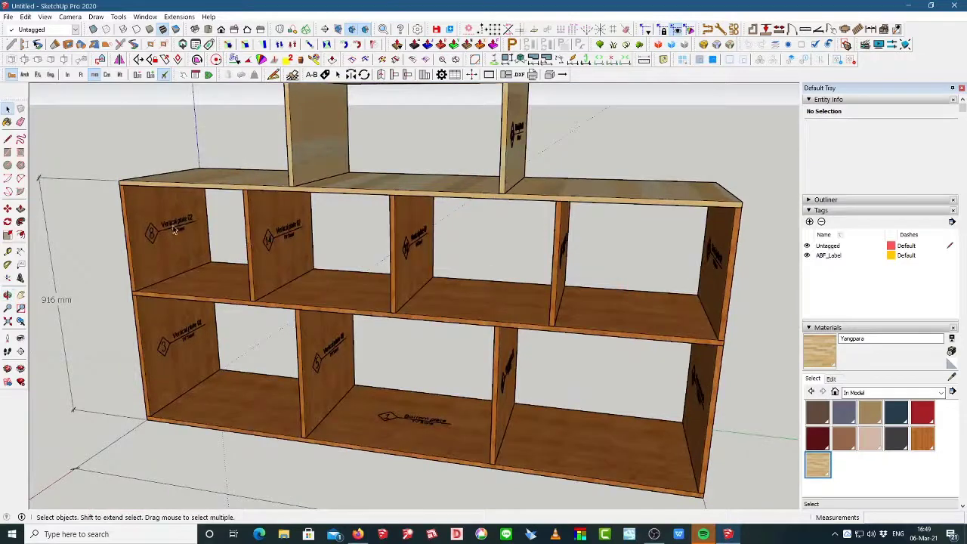
pyautogui.click(173, 230)
pyautogui.keyDown('shift'); pyautogui.click(722, 278); pyautogui.keyUp('shift')
pyautogui.scroll(-3, 442, 287)
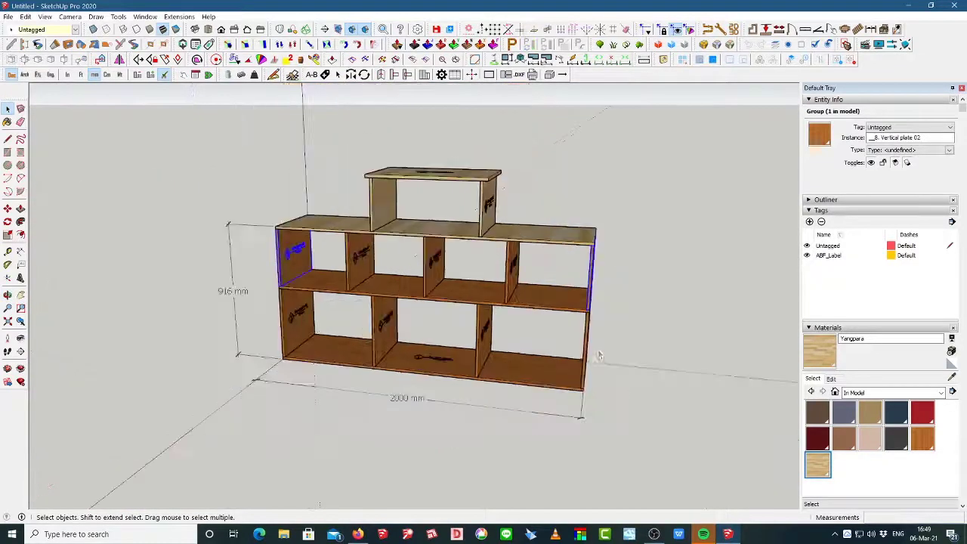
pyautogui.moveTo(598, 355); pyautogui.dragTo(690, 360, button='middle')
pyautogui.scroll(2, 526, 346)
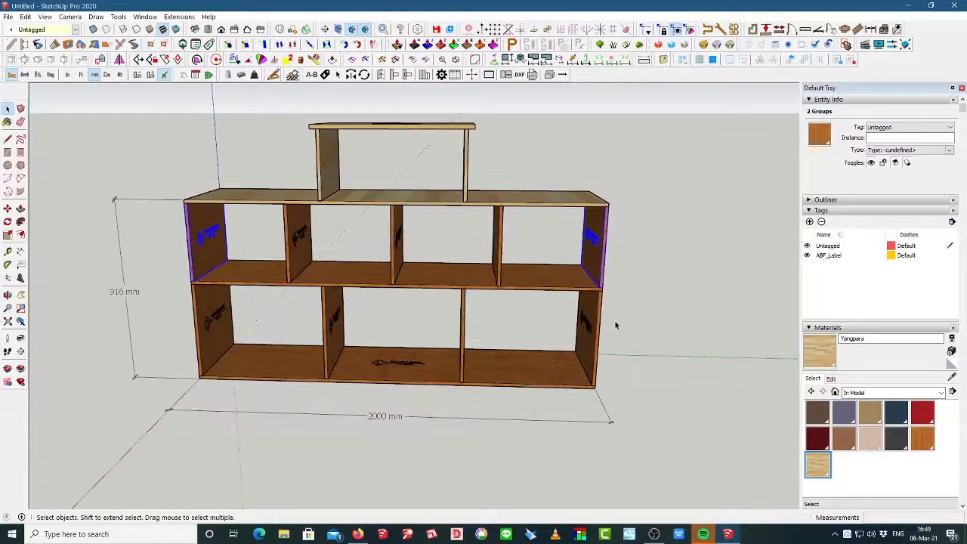
pyautogui.click(352, 76)
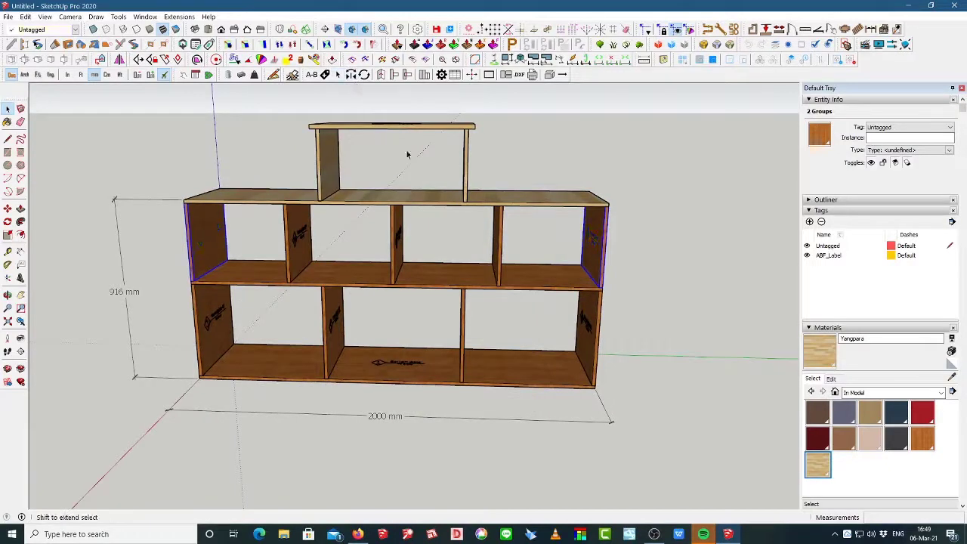
pyautogui.click(652, 287)
# - Flip the labels of the lower tier's two end panels onto their outer faces
pyautogui.moveTo(651, 287); pyautogui.dragTo(568, 281, button='middle')
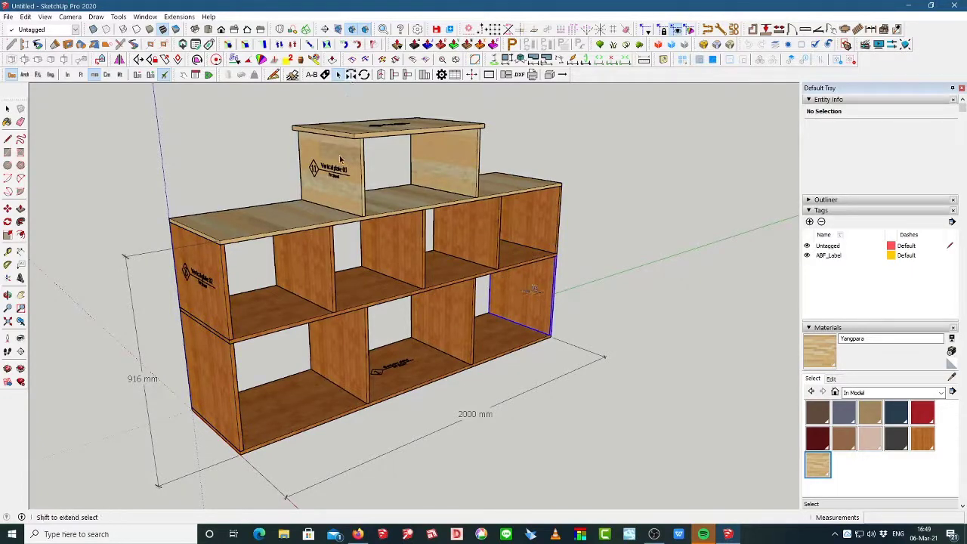
pyautogui.moveTo(548, 282); pyautogui.dragTo(258, 331, button='middle')
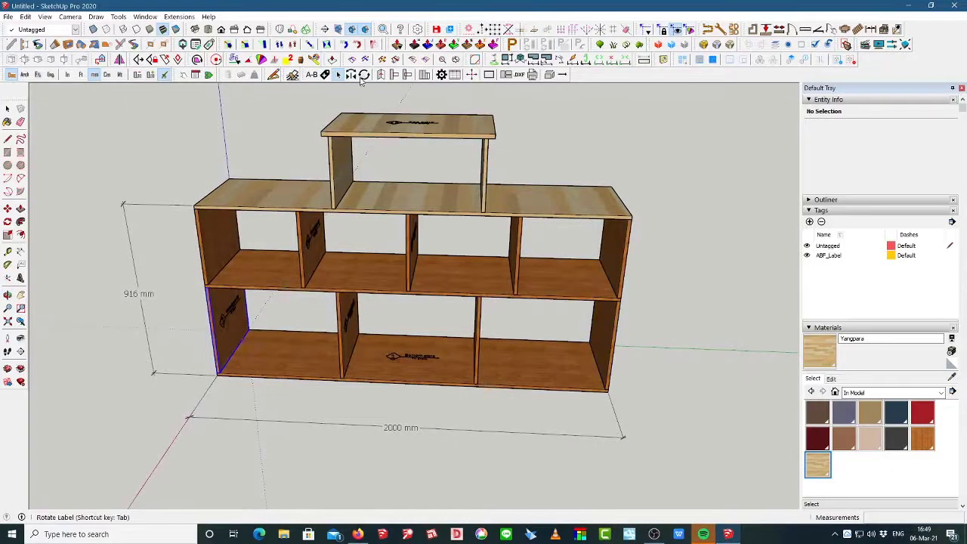
pyautogui.moveTo(162, 288); pyautogui.dragTo(113, 153, button='middle')
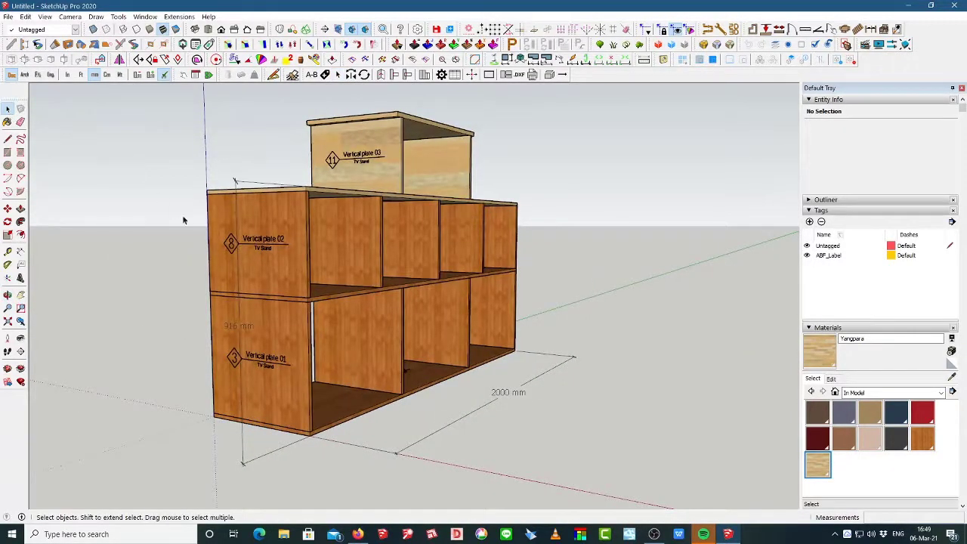
# - Examine the labels on the TV stand's end panels, dividers and uppermost board from several angles
pyautogui.scroll(-3, 371, 240)
pyautogui.moveTo(468, 244); pyautogui.dragTo(344, 295, button='middle')
pyautogui.scroll(2, 398, 198)
pyautogui.moveTo(416, 121); pyautogui.dragTo(369, 153, button='middle')
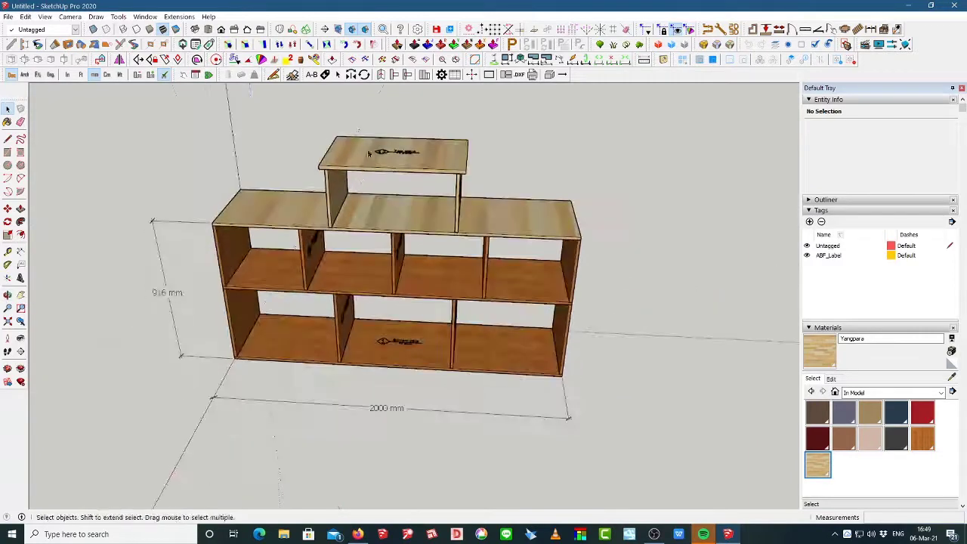
pyautogui.scroll(2, 368, 102)
pyautogui.moveTo(369, 102); pyautogui.dragTo(294, 110, button='middle')
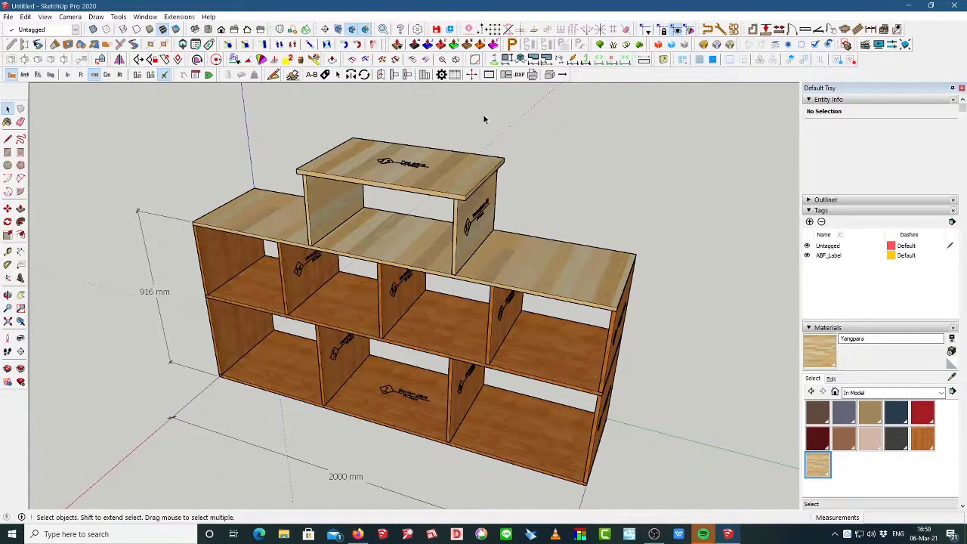
pyautogui.scroll(2, 441, 193)
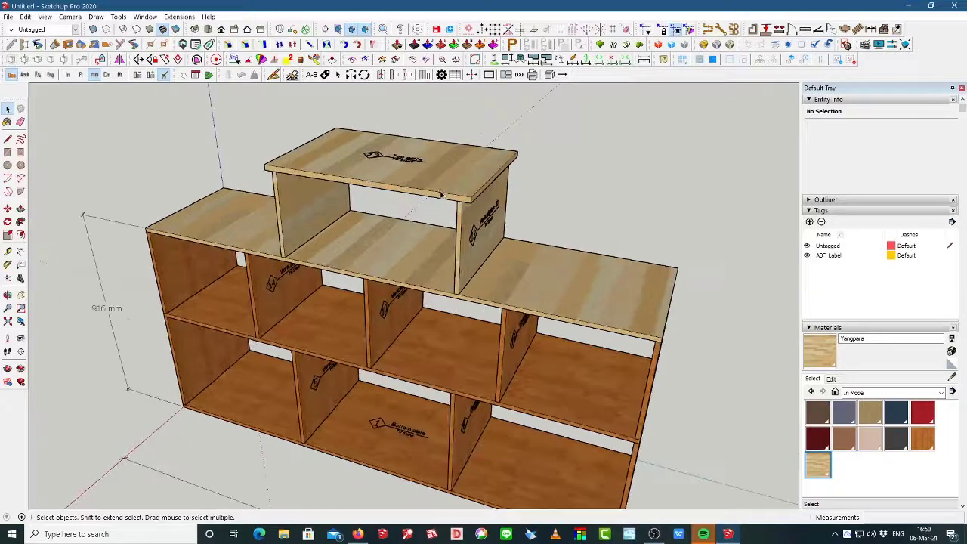
pyautogui.moveTo(441, 193)
pyautogui.mouseDown(button='middle')
pyautogui.moveTo(447, 154)
pyautogui.moveTo(351, 167)
pyautogui.moveTo(402, 170)
pyautogui.moveTo(456, 193)
pyautogui.mouseUp(button='middle')
pyautogui.scroll(-1, 408, 170)
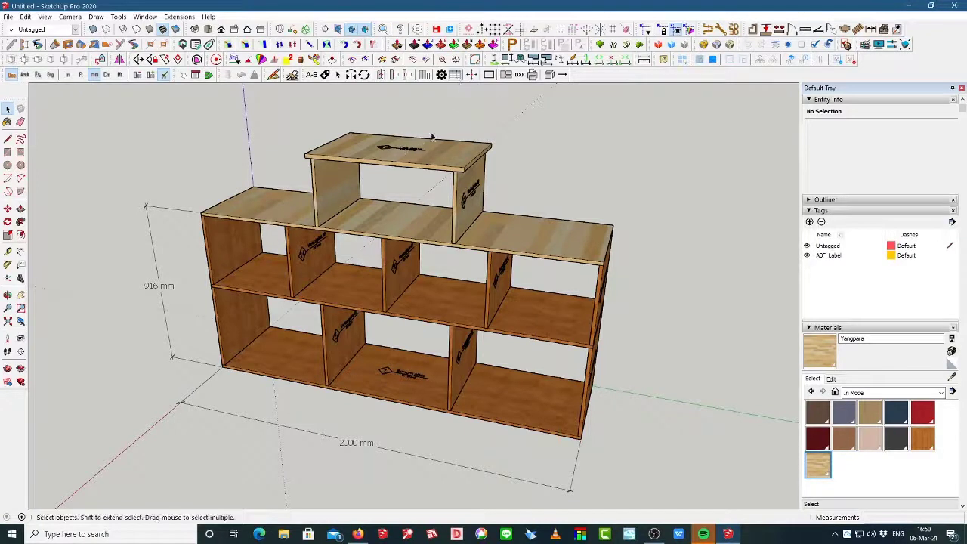
# - Open the ABF statistics and review the parts list with each panel's size, cutting size, grain, material and label
pyautogui.click(456, 76)
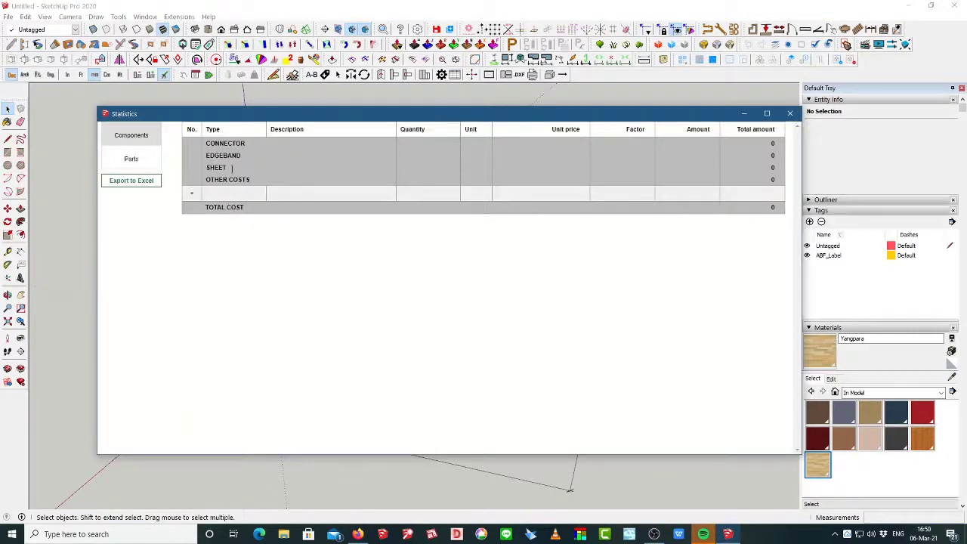
pyautogui.click(127, 160)
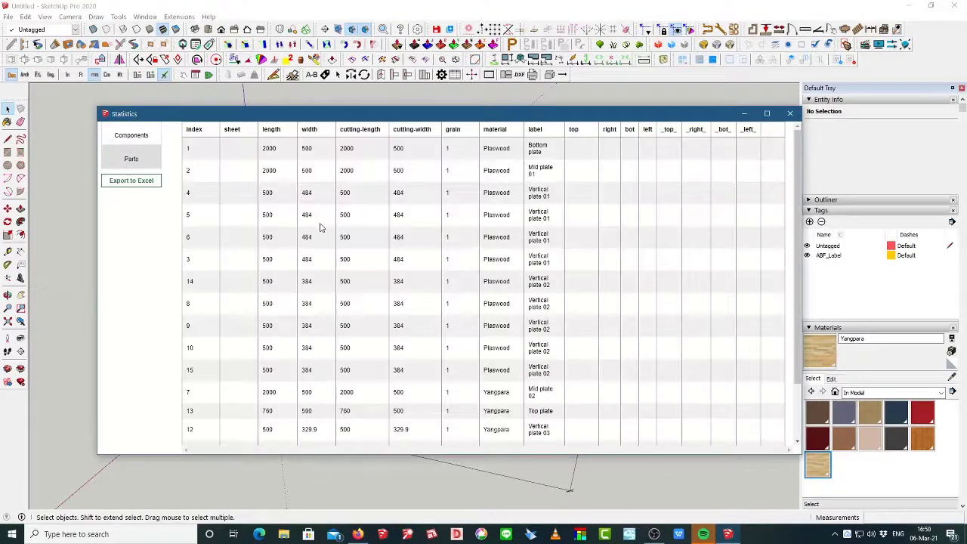
pyautogui.scroll(-2, 320, 227)
pyautogui.scroll(2, 364, 262)
pyautogui.moveTo(498, 115); pyautogui.dragTo(496, 73)
pyautogui.scroll(-2, 34, 235)
pyautogui.scroll(2, 446, 209)
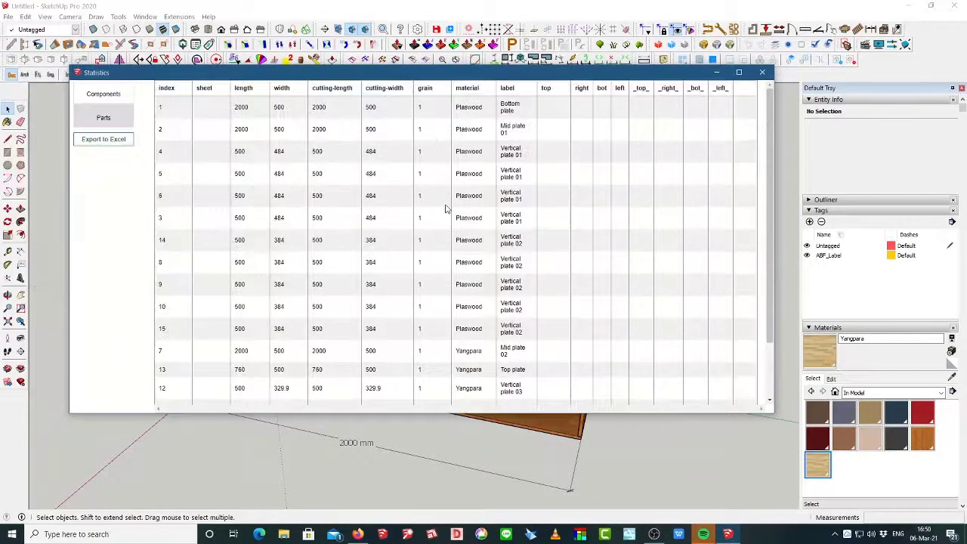
pyautogui.scroll(-2, 446, 210)
pyautogui.click(739, 72)
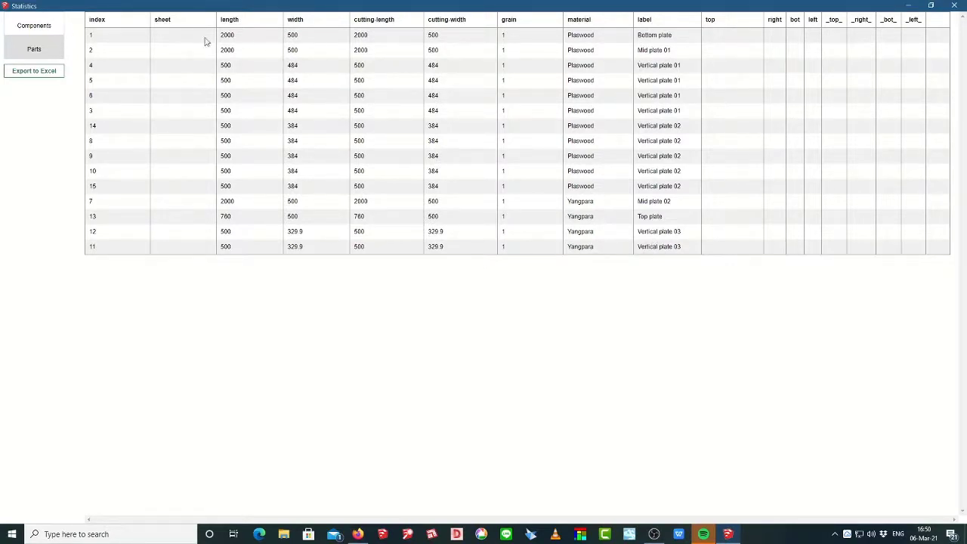
pyautogui.doubleClick(235, 5)
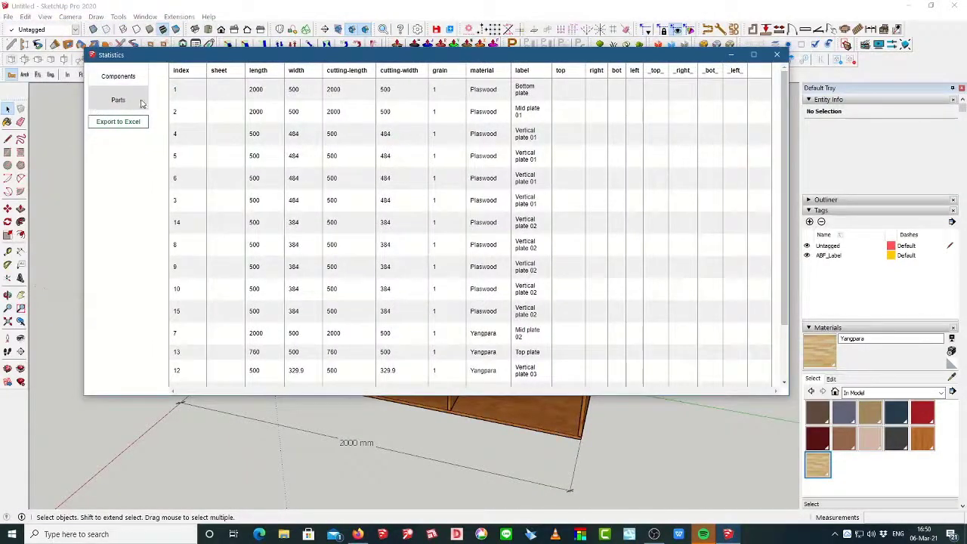
# - Compare the components cost table with the parts list, and close the statistics
pyautogui.click(118, 78)
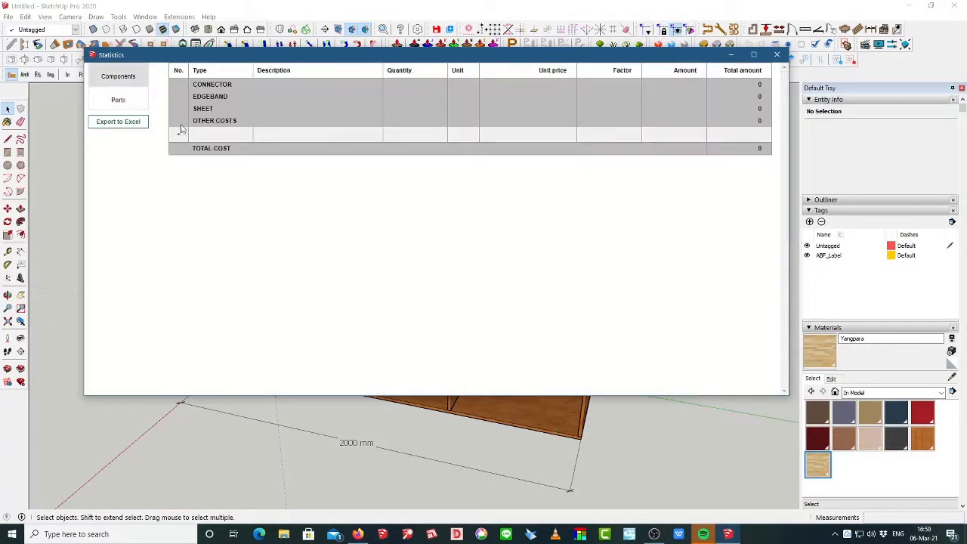
pyautogui.click(119, 100)
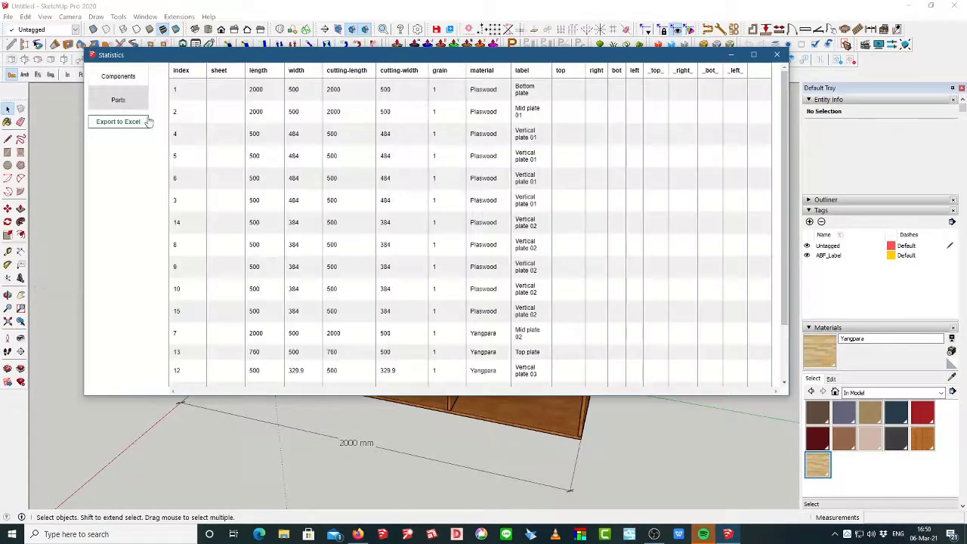
pyautogui.scroll(-2, 219, 168)
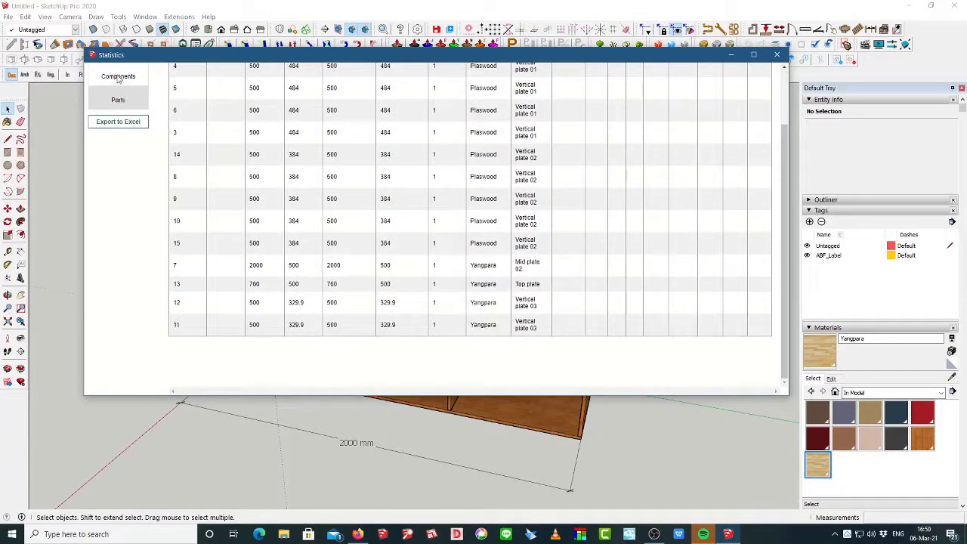
pyautogui.click(118, 77)
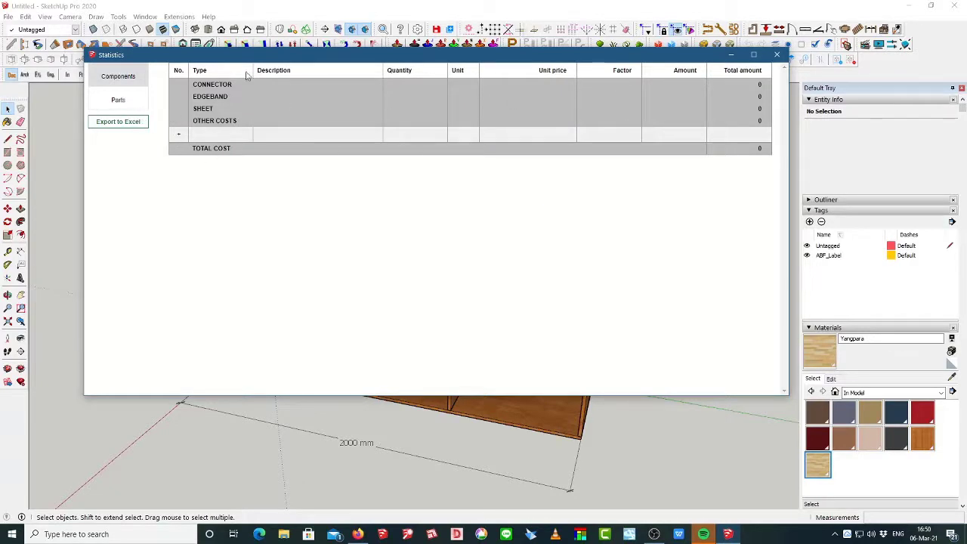
pyautogui.click(119, 102)
pyautogui.scroll(3, 541, 133)
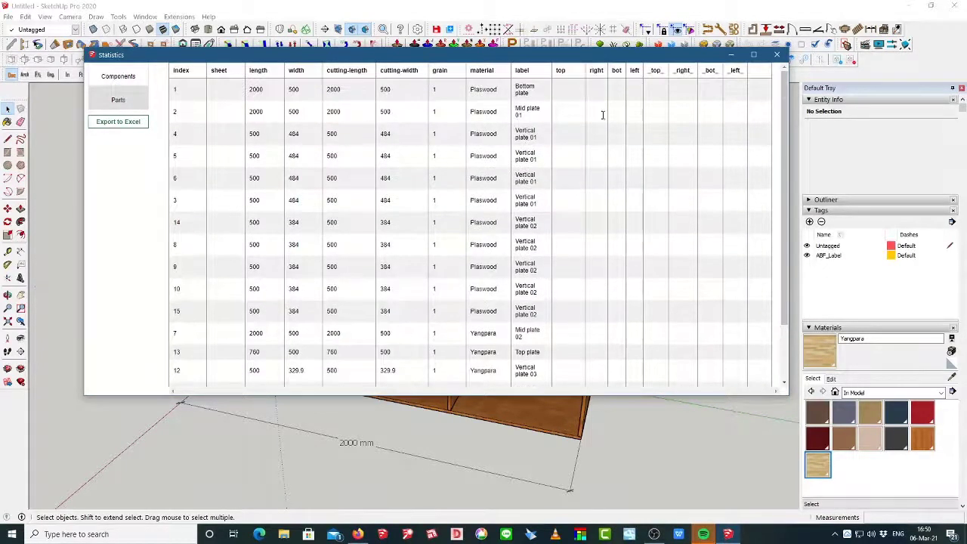
pyautogui.click(776, 55)
# - Inspect the whole TV stand, its compartments and its labelled panels from the front, above and the sides
pyautogui.scroll(2, 503, 153)
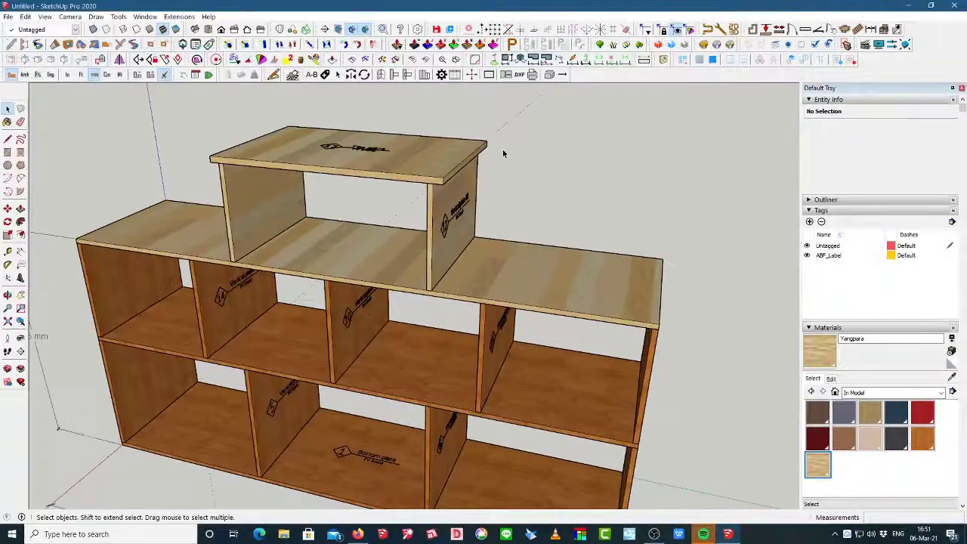
pyautogui.scroll(-1, 504, 152)
pyautogui.moveTo(371, 163); pyautogui.dragTo(382, 179, button='middle')
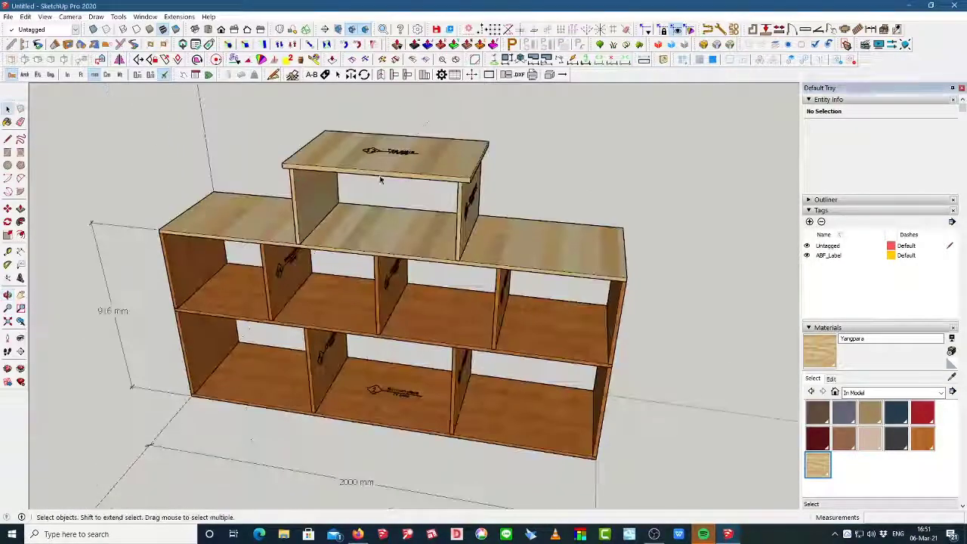
pyautogui.scroll(2, 534, 195)
pyautogui.moveTo(539, 198); pyautogui.dragTo(454, 276, button='middle')
pyautogui.scroll(-5, 487, 179)
pyautogui.scroll(5, 453, 276)
pyautogui.moveTo(373, 250); pyautogui.dragTo(355, 188, button='middle')
pyautogui.moveTo(479, 321); pyautogui.dragTo(513, 276, button='middle')
pyautogui.scroll(3, 442, 238)
pyautogui.moveTo(442, 238); pyautogui.dragTo(490, 166, button='middle')
pyautogui.moveTo(389, 231); pyautogui.dragTo(268, 263, button='middle')
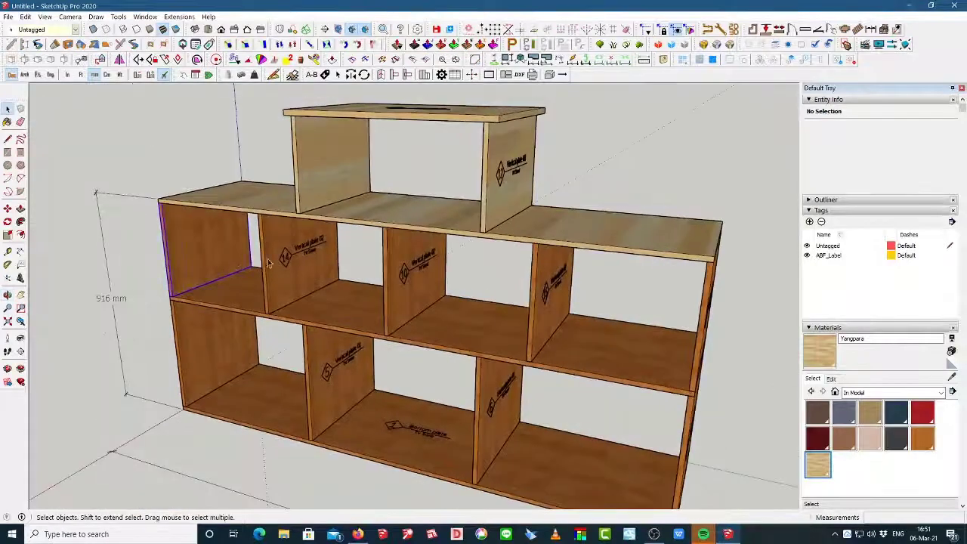
# - Select the upper tier's inner dividers one after another to check their numbered panel names
pyautogui.click(316, 287)
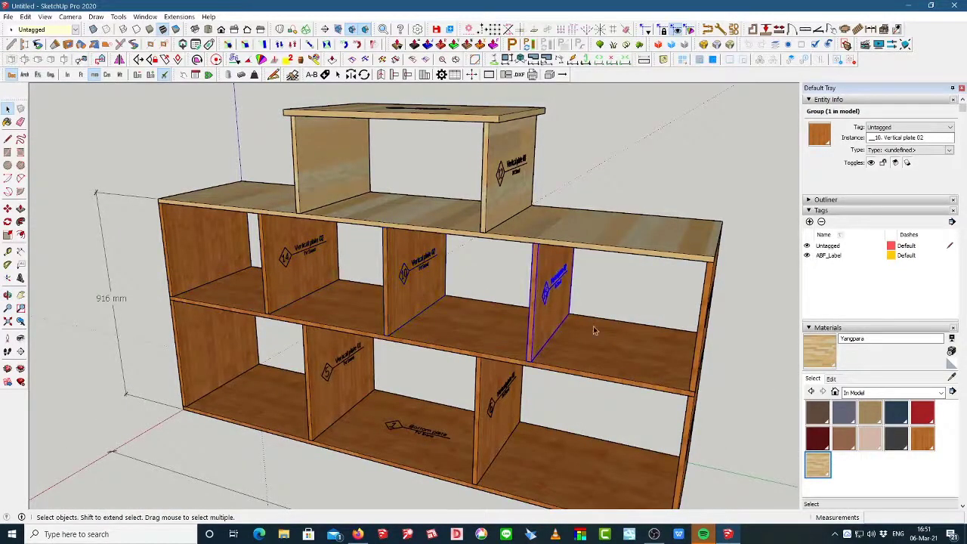
pyautogui.moveTo(659, 252); pyautogui.dragTo(492, 257, button='middle')
pyautogui.scroll(-1, 492, 257)
pyautogui.scroll(1, 470, 257)
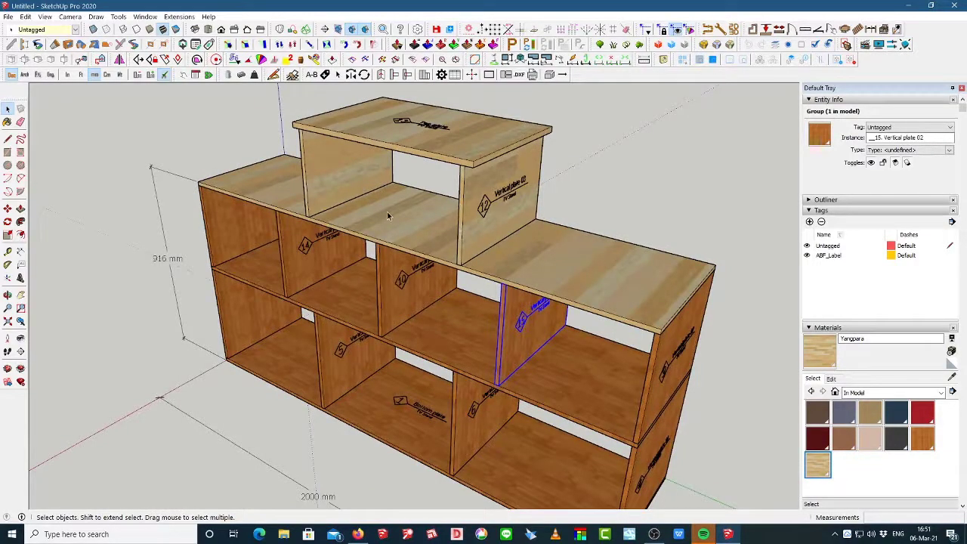
# - Clear the selection and flatten all TV stand boards into a layout sorted by material, thickness and grain direction
pyautogui.scroll(-2, 388, 216)
pyautogui.moveTo(479, 169); pyautogui.dragTo(410, 163, button='middle')
pyautogui.scroll(3, 538, 263)
pyautogui.click(610, 170)
pyautogui.scroll(-2, 463, 301)
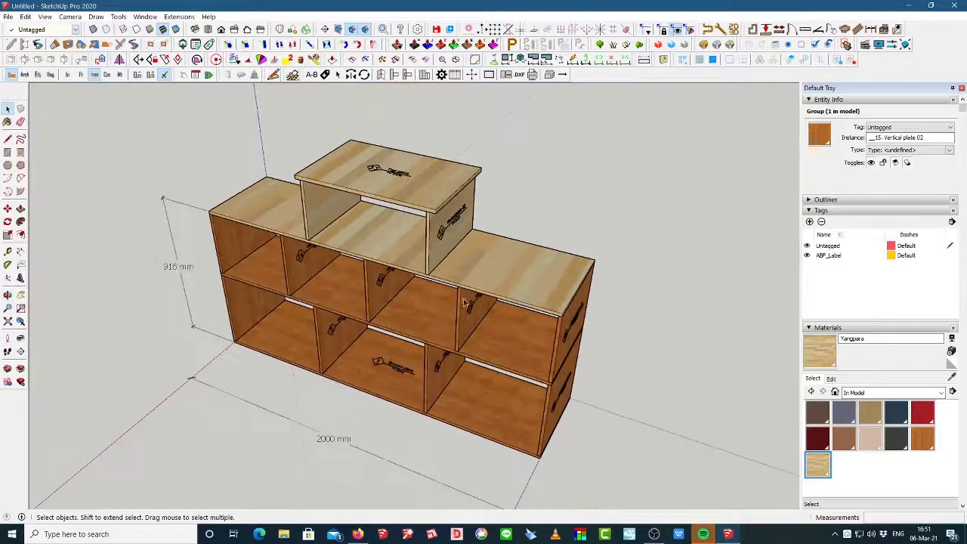
pyautogui.click(483, 93)
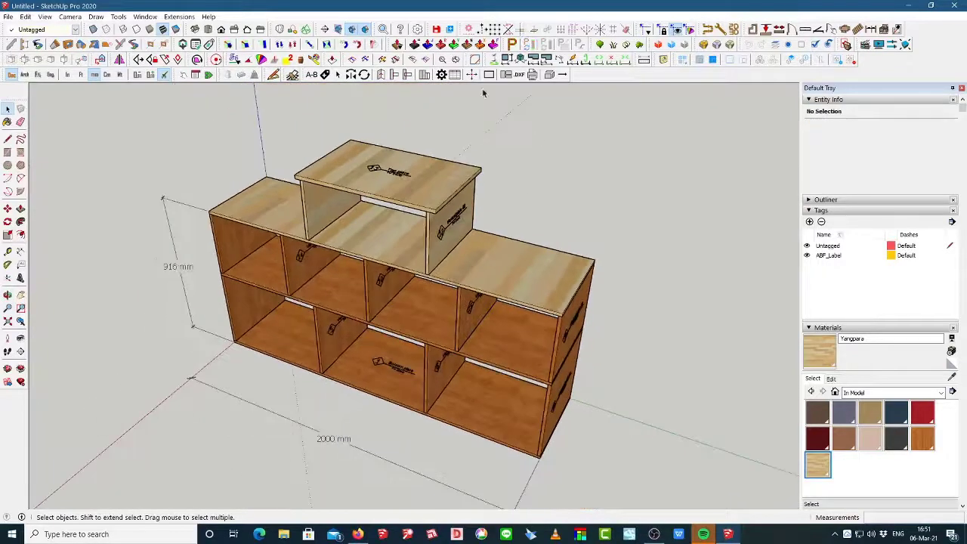
pyautogui.click(424, 75)
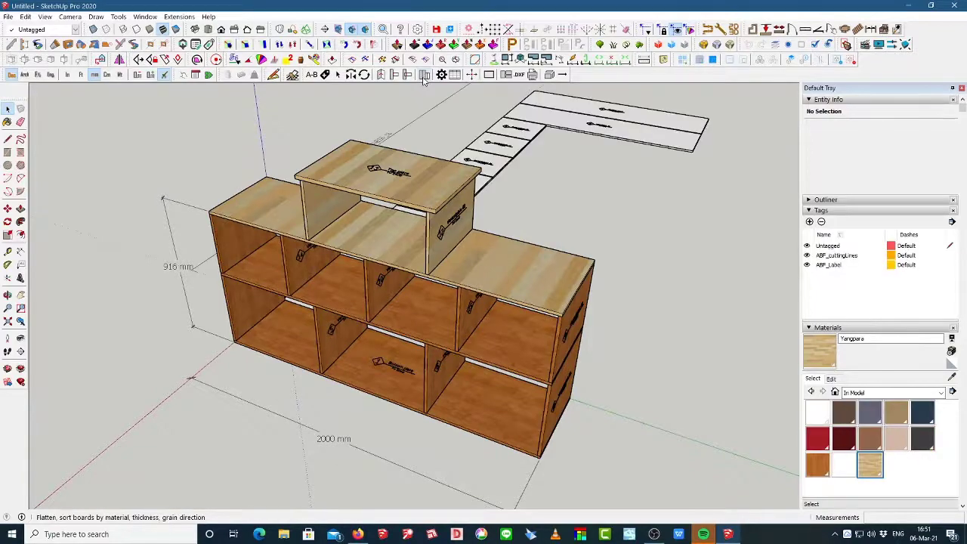
# - Examine the flattened row of 16 mm Plaswood boards beside the stand, including its heading and panel labels
pyautogui.moveTo(484, 181); pyautogui.dragTo(396, 294, button='middle')
pyautogui.scroll(8, 478, 289)
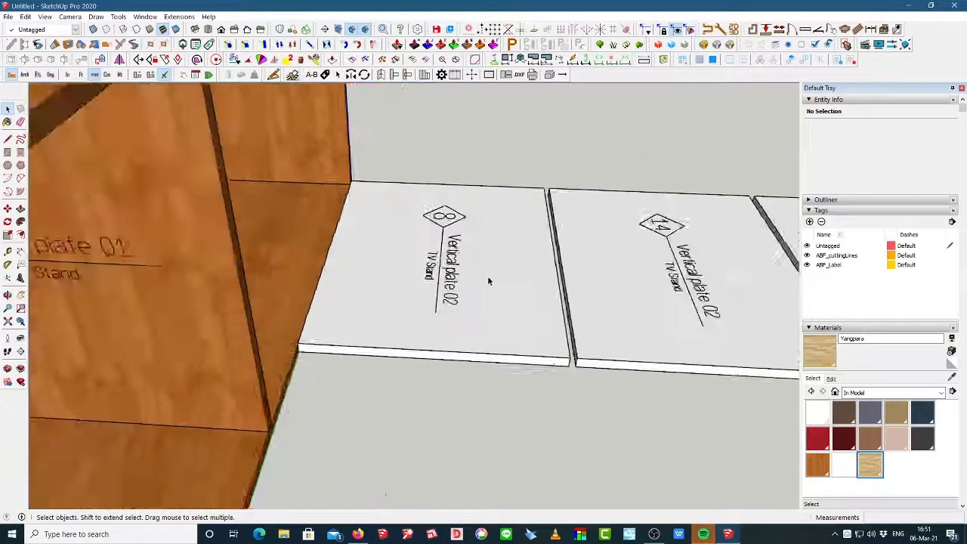
pyautogui.scroll(-9, 369, 285)
pyautogui.scroll(3, 682, 250)
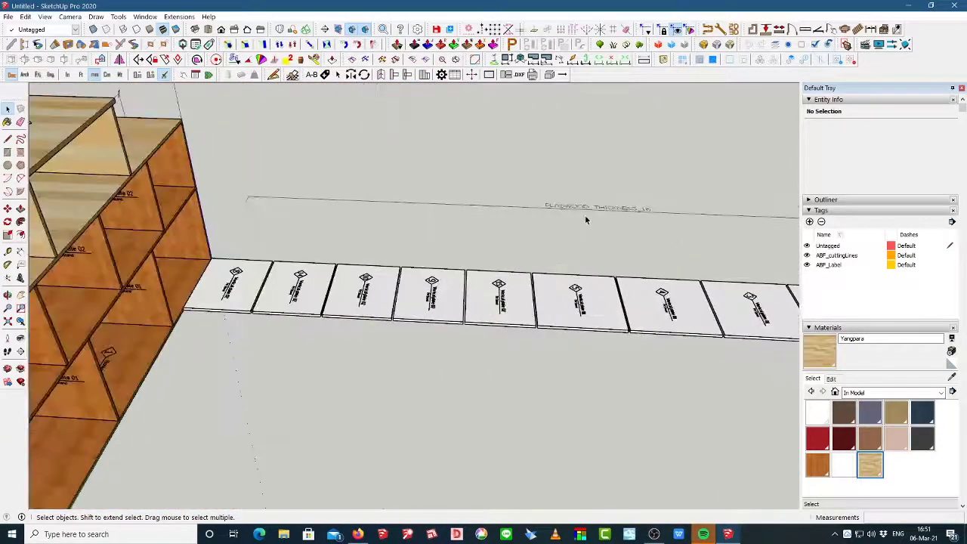
pyautogui.scroll(2, 587, 217)
pyautogui.scroll(-2, 586, 217)
pyautogui.moveTo(527, 236); pyautogui.dragTo(594, 237, button='middle')
pyautogui.scroll(-5, 397, 227)
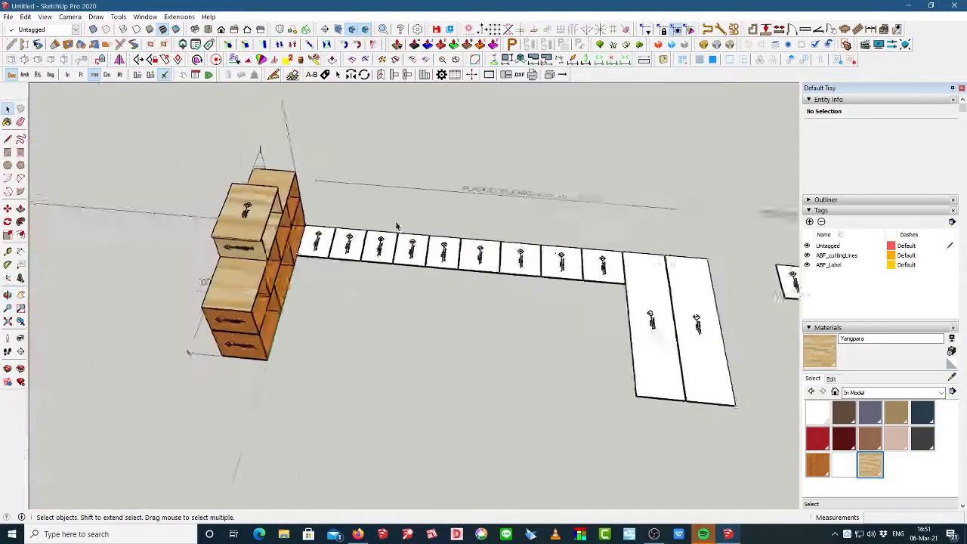
pyautogui.scroll(-2, 397, 226)
pyautogui.scroll(2, 751, 233)
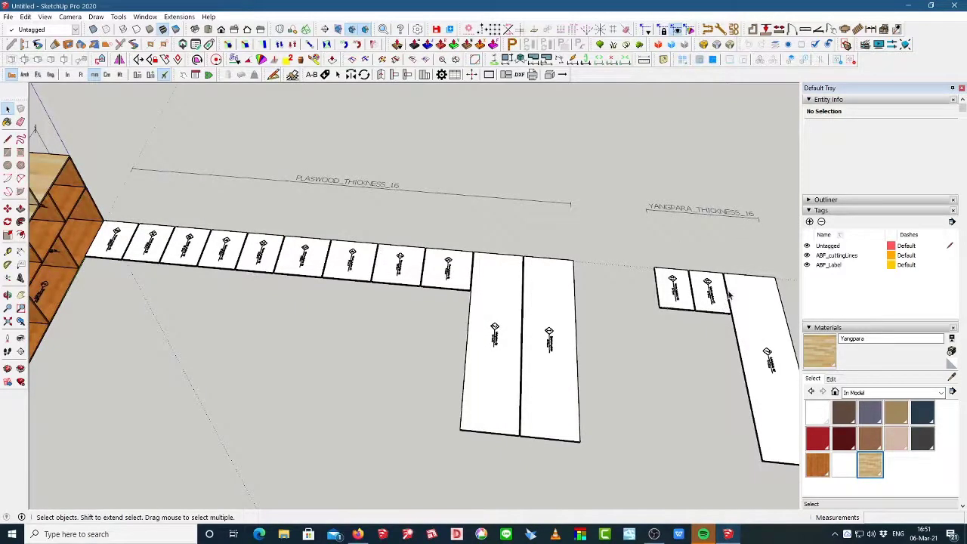
# - Examine the flattened 16 mm and 20 mm Yangpara groups and the labels on their boards
pyautogui.scroll(4, 729, 295)
pyautogui.scroll(-3, 514, 287)
pyautogui.scroll(2, 682, 464)
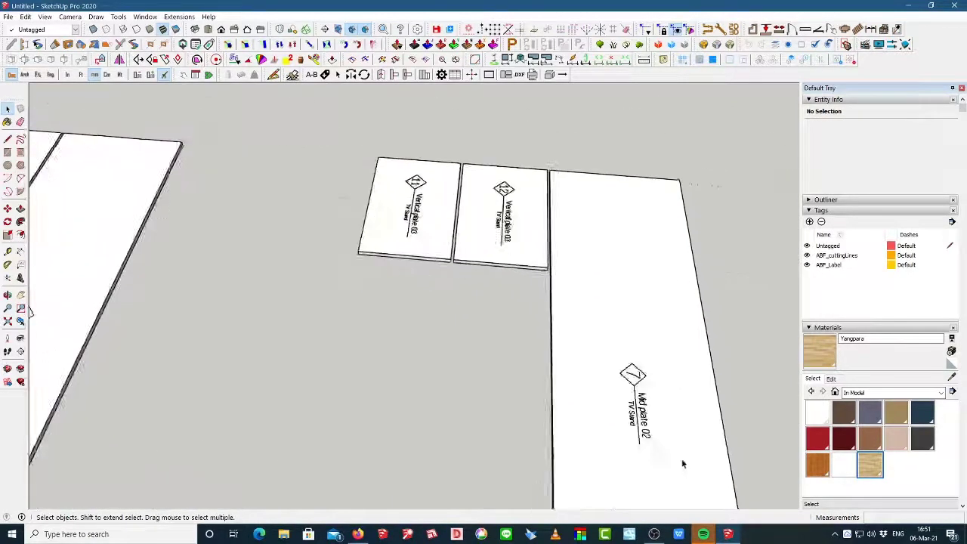
pyautogui.scroll(3, 682, 463)
pyautogui.scroll(-4, 606, 362)
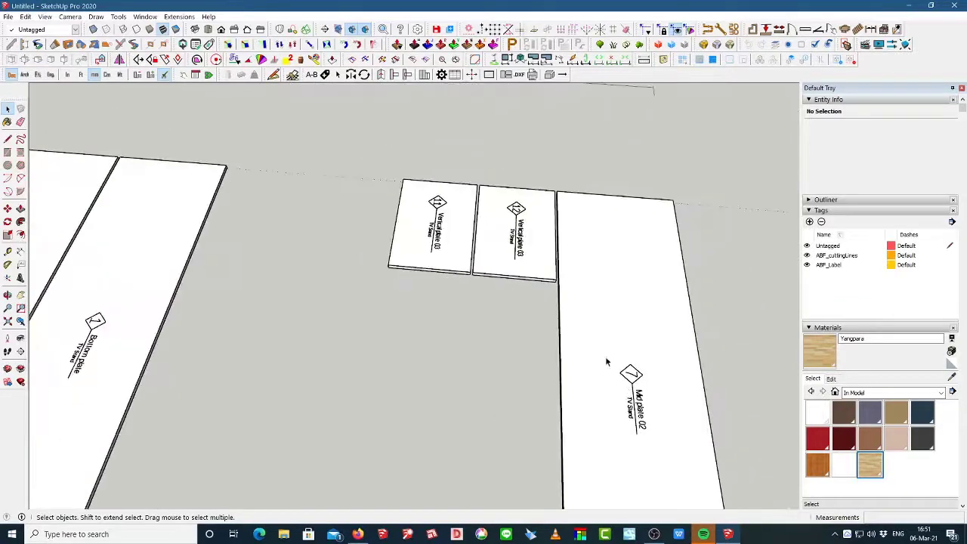
pyautogui.scroll(2, 518, 230)
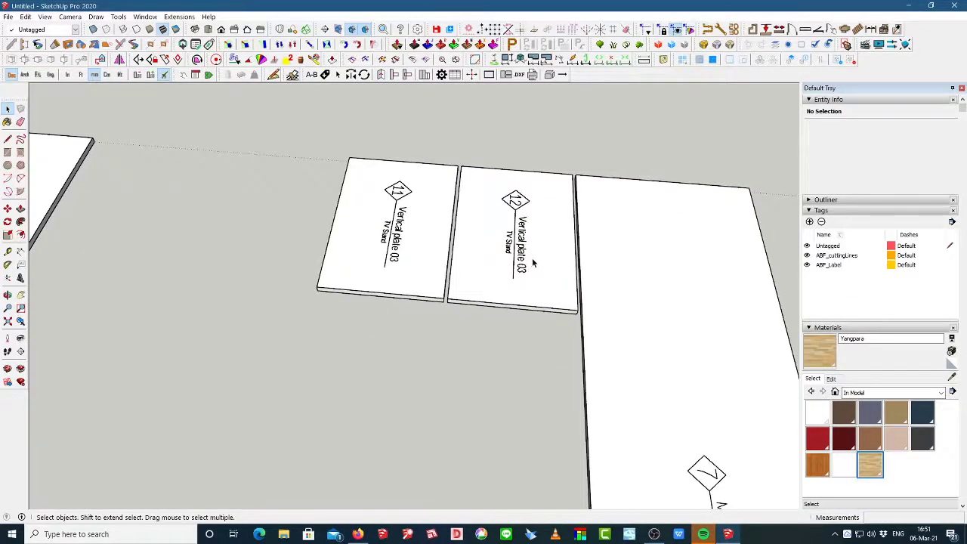
pyautogui.scroll(-8, 654, 253)
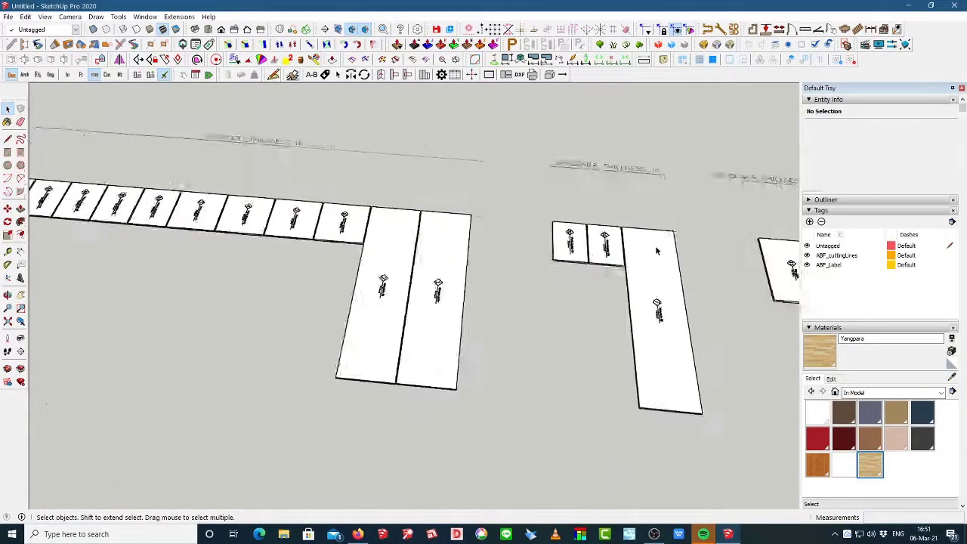
pyautogui.scroll(5, 723, 262)
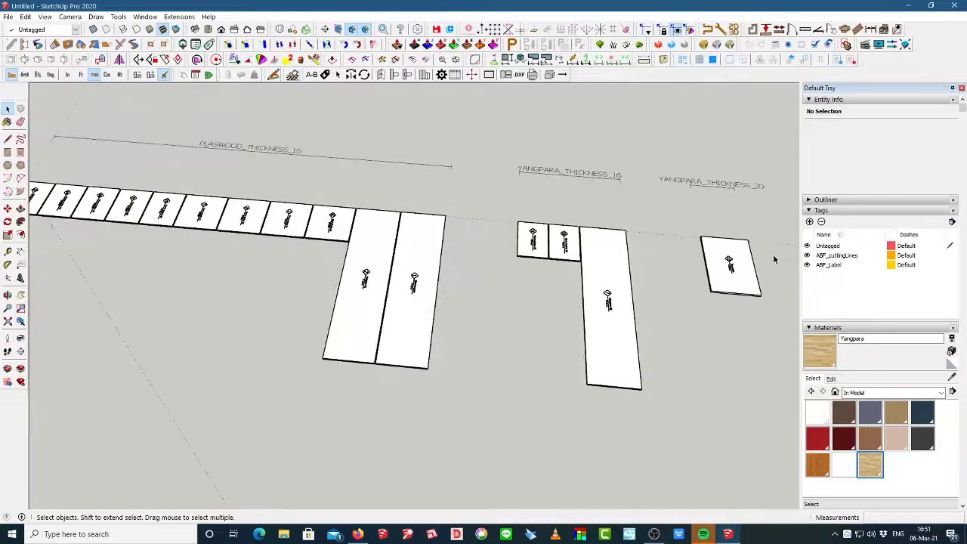
pyautogui.scroll(4, 737, 286)
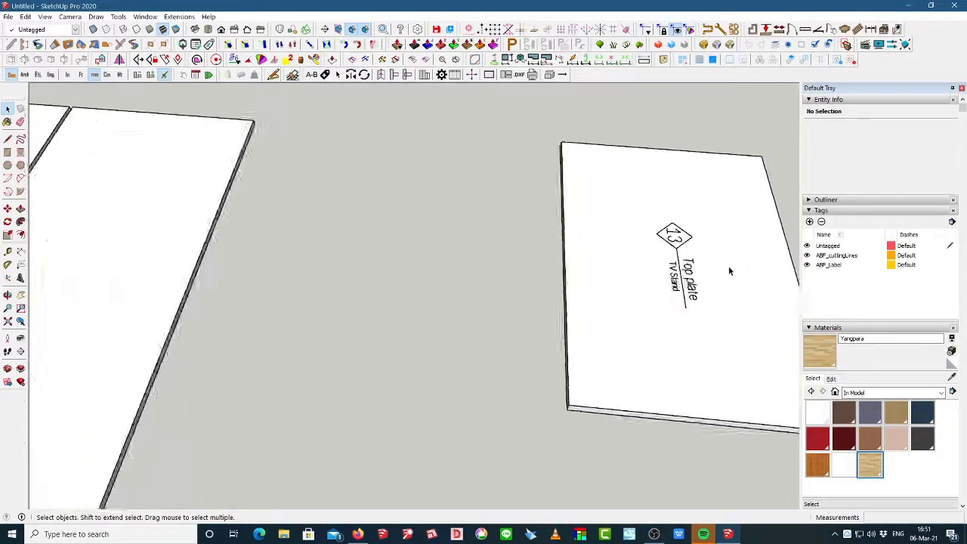
# - Check the labels on the flattened Plaswood bottom plate, mid plate and lower-tier vertical plates up close
pyautogui.scroll(-6, 728, 266)
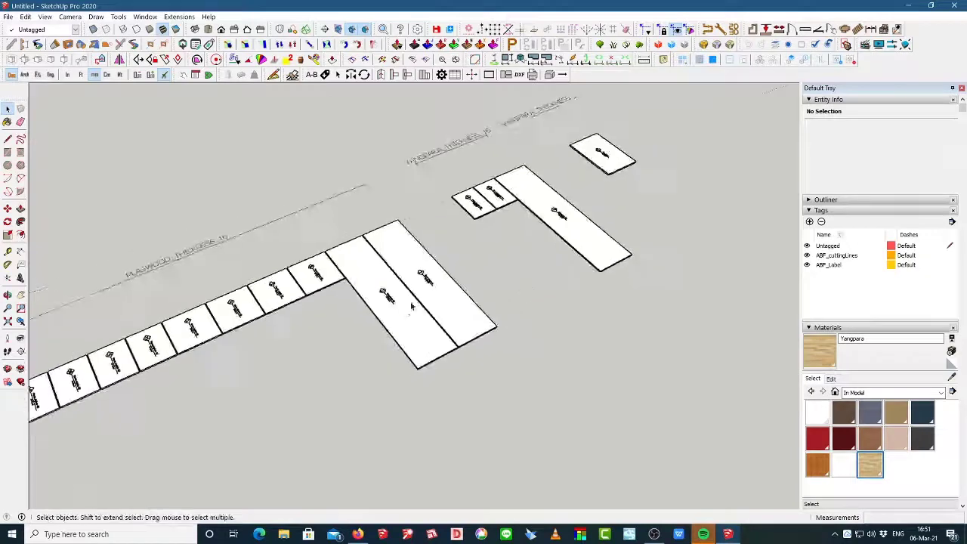
pyautogui.scroll(6, 464, 272)
pyautogui.scroll(-6, 464, 272)
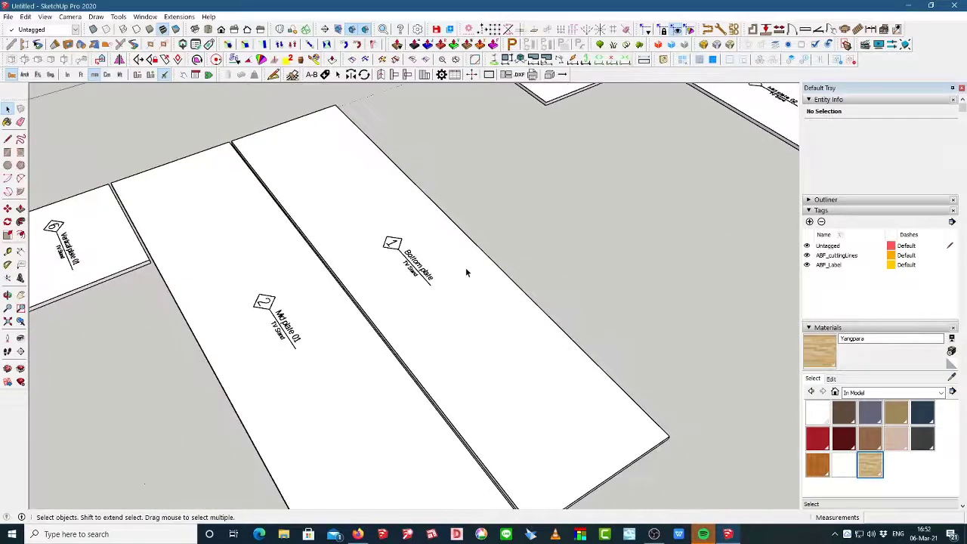
pyautogui.scroll(3, 243, 295)
pyautogui.scroll(2, 271, 288)
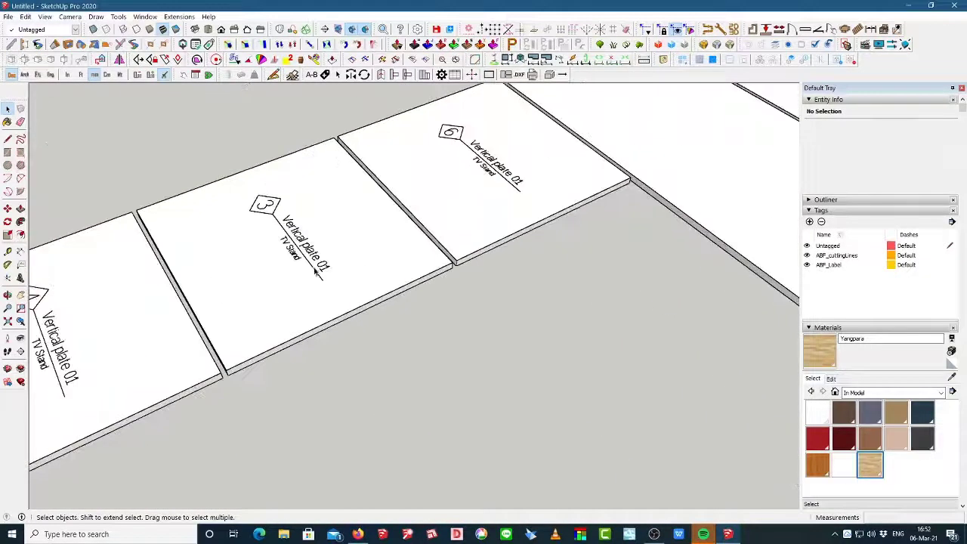
# - Review the whole flattened 16 mm Plaswood row, its heading and its vertical plate labels beside the TV stand
pyautogui.scroll(-5, 398, 259)
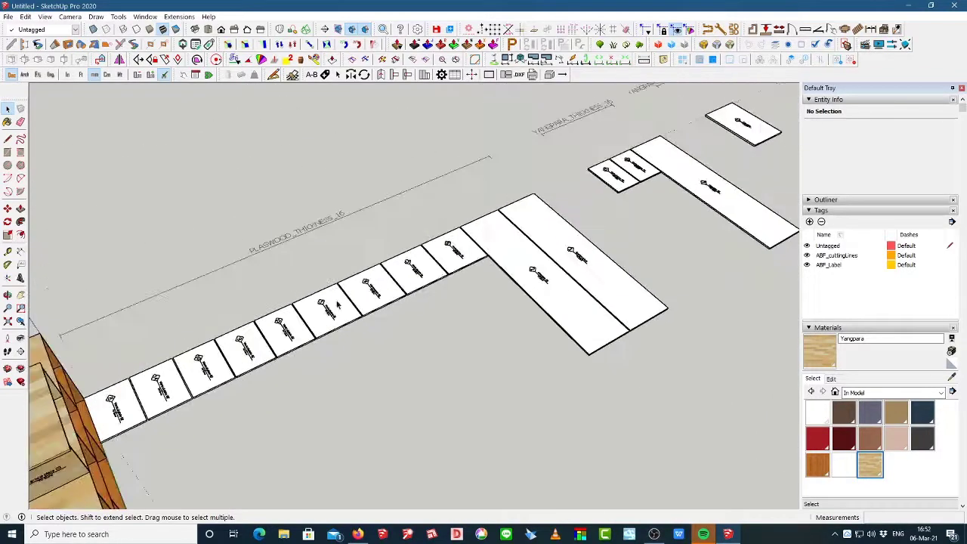
pyautogui.scroll(4, 350, 182)
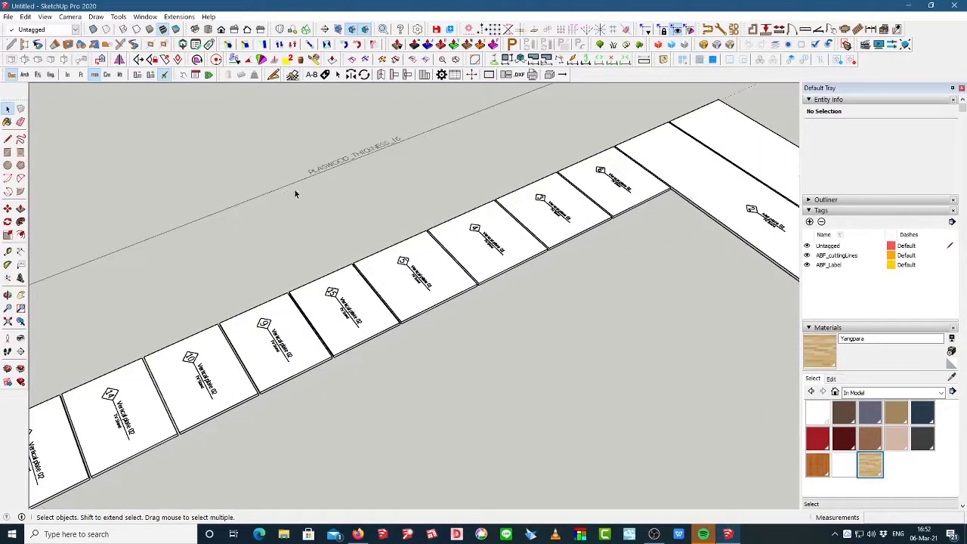
pyautogui.scroll(-4, 295, 194)
pyautogui.moveTo(295, 194)
pyautogui.mouseDown(button='middle')
pyautogui.moveTo(279, 243)
pyautogui.moveTo(301, 231)
pyautogui.mouseUp(button='middle')
pyautogui.scroll(3, 284, 365)
pyautogui.moveTo(284, 365); pyautogui.dragTo(159, 404, button='middle')
pyautogui.moveTo(566, 310); pyautogui.dragTo(446, 322, button='middle')
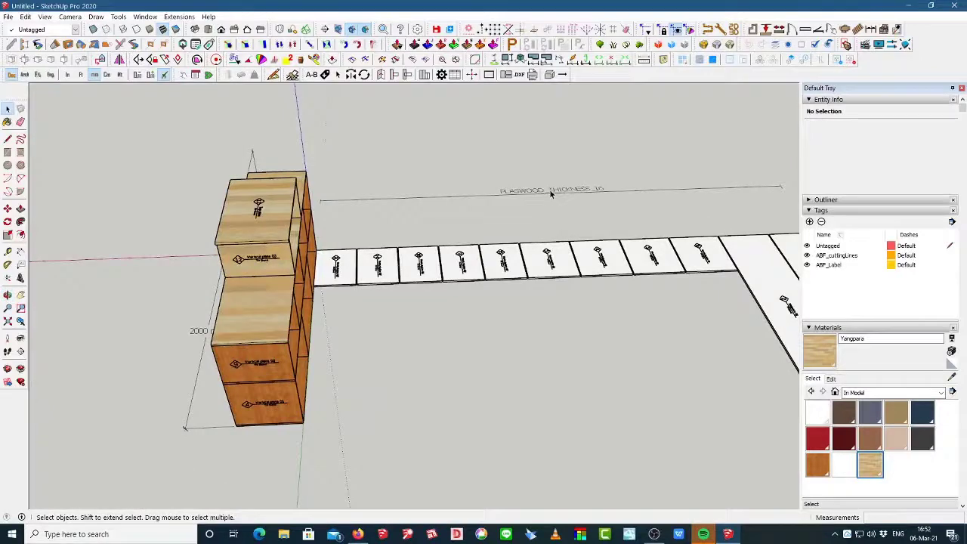
# - Select the flattened 16 mm Plaswood group, inspect its boards' thickness from a low angle, and clear the selection
pyautogui.click(550, 194)
pyautogui.click(481, 271)
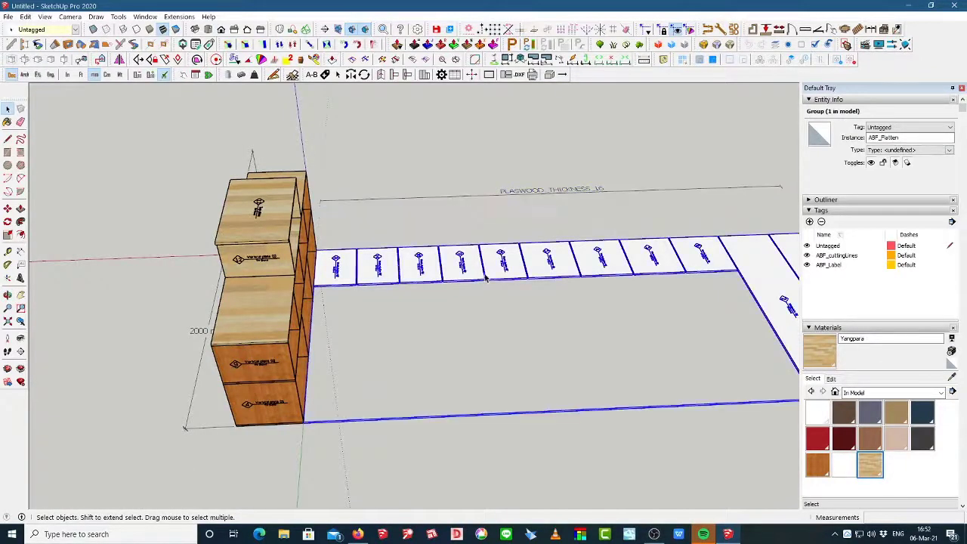
pyautogui.scroll(4, 454, 284)
pyautogui.moveTo(454, 288); pyautogui.dragTo(336, 190, button='middle')
pyautogui.scroll(-5, 237, 226)
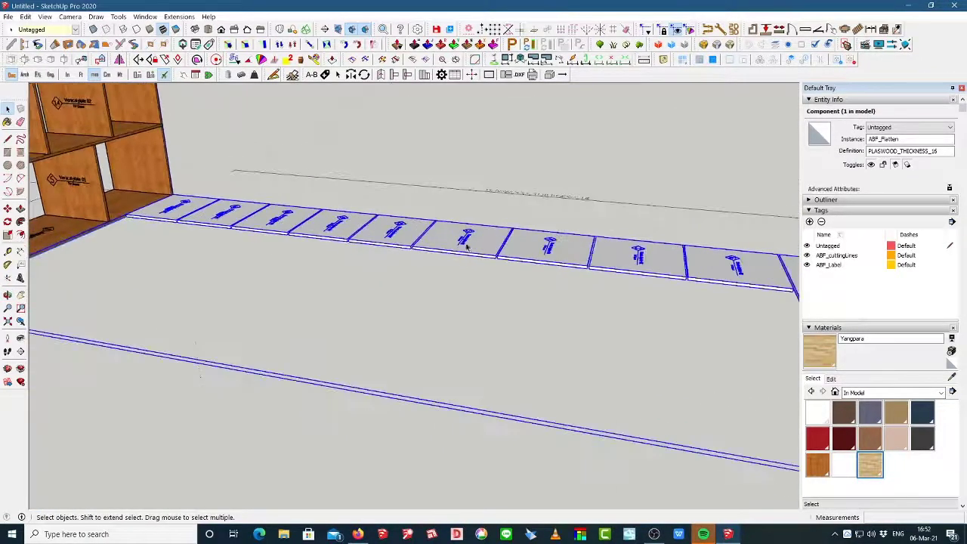
pyautogui.scroll(4, 711, 286)
pyautogui.moveTo(711, 286); pyautogui.dragTo(548, 268, button='middle')
pyautogui.click(487, 236)
pyautogui.click(505, 125)
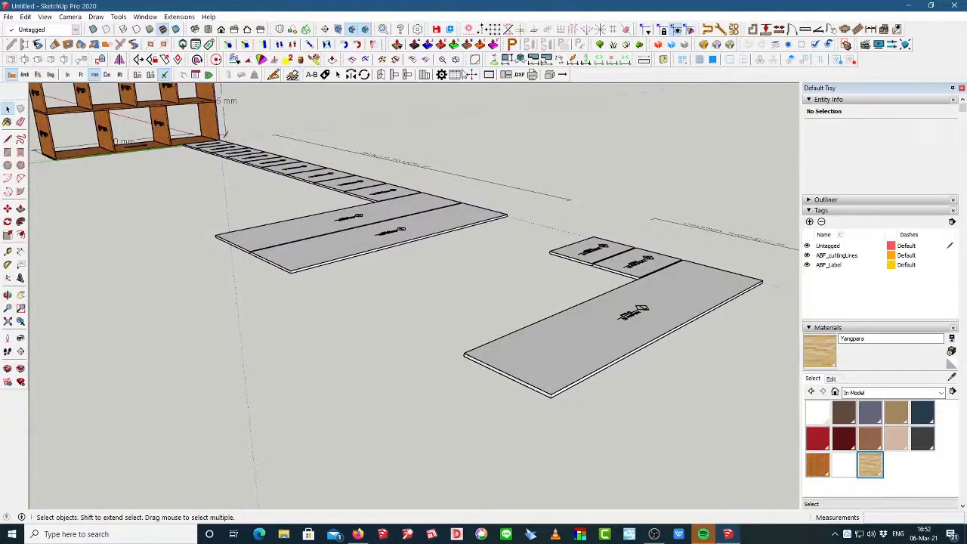
# - Change the ABF flattening mode to 2D flattening for the board layout
pyautogui.click(441, 74)
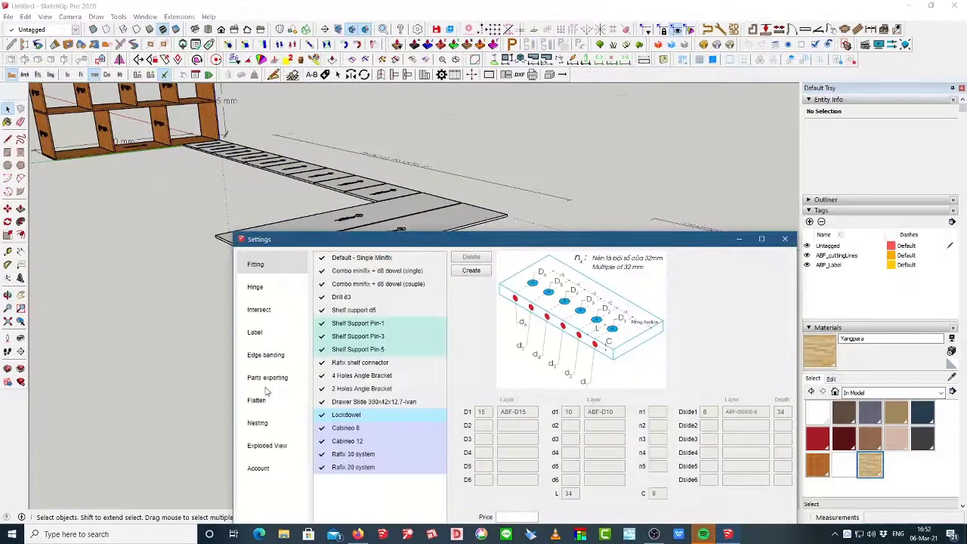
pyautogui.click(261, 400)
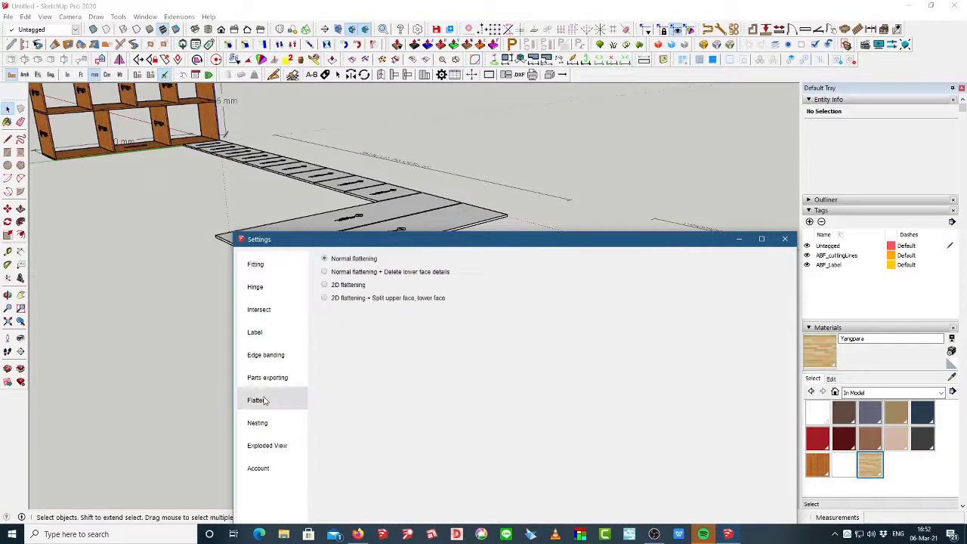
pyautogui.click(325, 285)
pyautogui.click(376, 352)
pyautogui.click(785, 239)
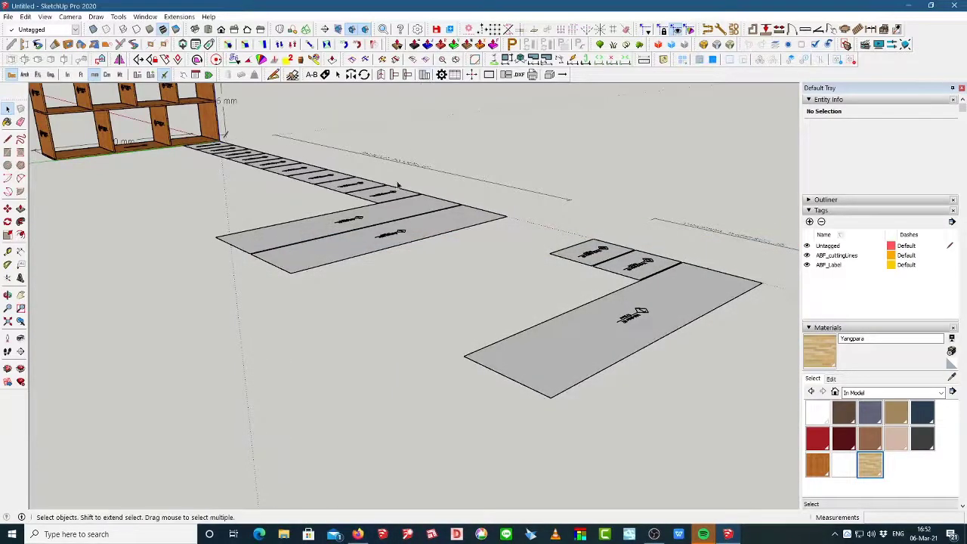
# - Examine the 2D-flattened Plaswood and Yangpara groups and check the commands available for the Plaswood group
pyautogui.scroll(4, 363, 227)
pyautogui.moveTo(363, 219); pyautogui.dragTo(272, 224, button='middle')
pyautogui.scroll(-3, 380, 294)
pyautogui.scroll(-2, 340, 204)
pyautogui.scroll(2, 663, 172)
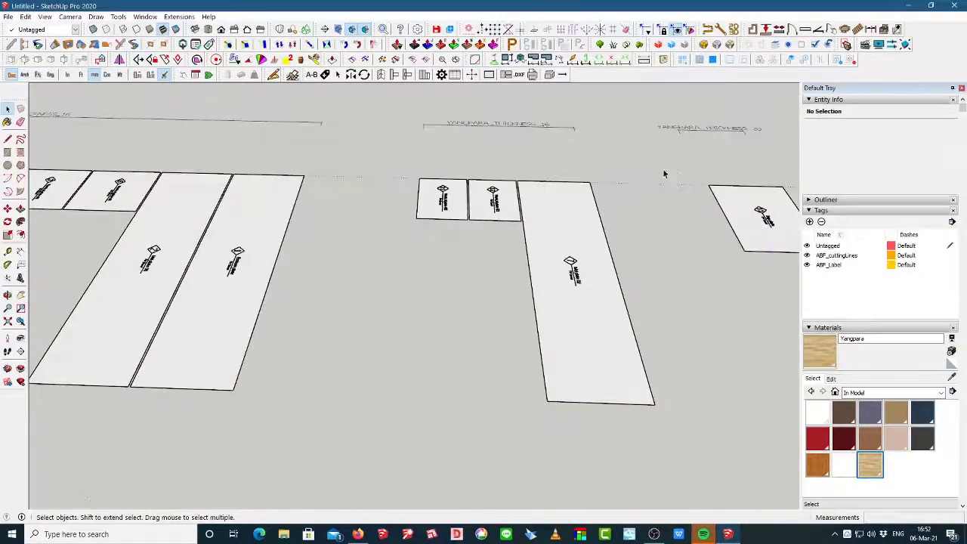
pyautogui.scroll(-3, 597, 182)
pyautogui.click(266, 188)
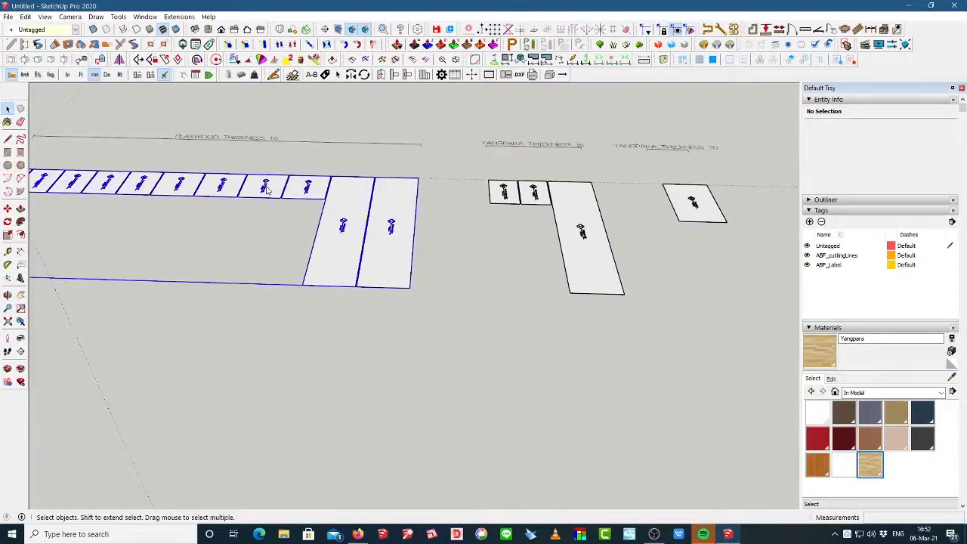
pyautogui.rightClick(266, 189)
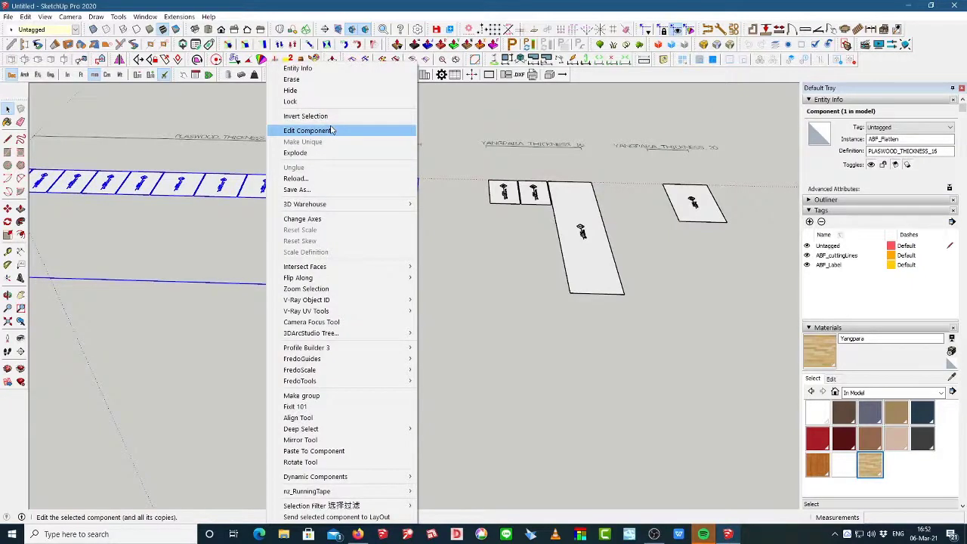
pyautogui.click(321, 153)
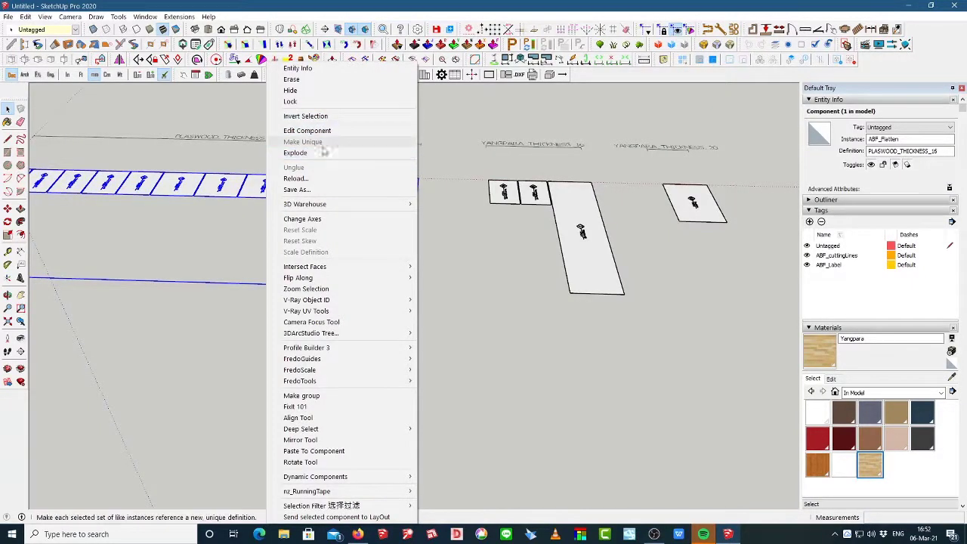
pyautogui.scroll(-4, 493, 255)
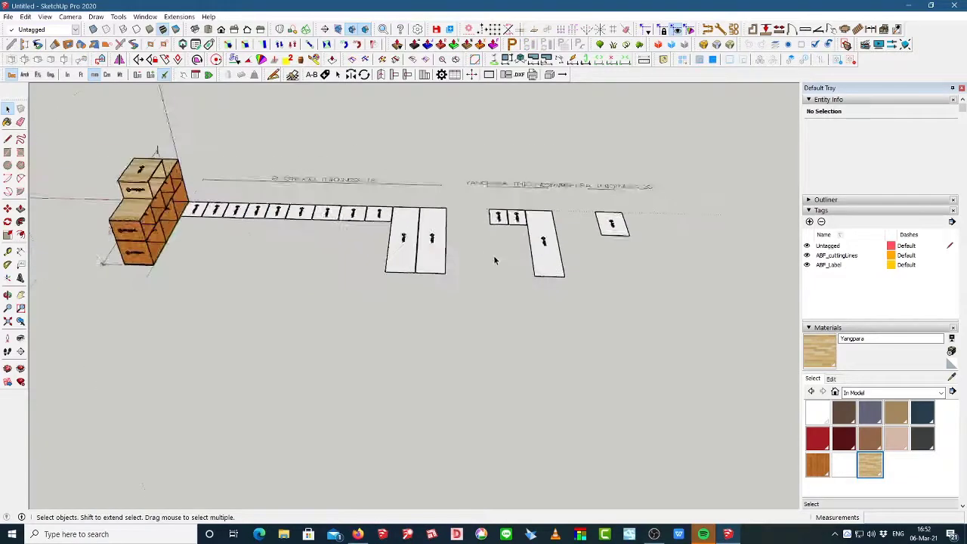
# - Copy the top unit's two vertical plates and top plate about 350 mm upward, standing the copy on the existing top plate
pyautogui.moveTo(279, 213); pyautogui.dragTo(371, 284, button='middle')
pyautogui.scroll(5, 281, 293)
pyautogui.scroll(4, 265, 295)
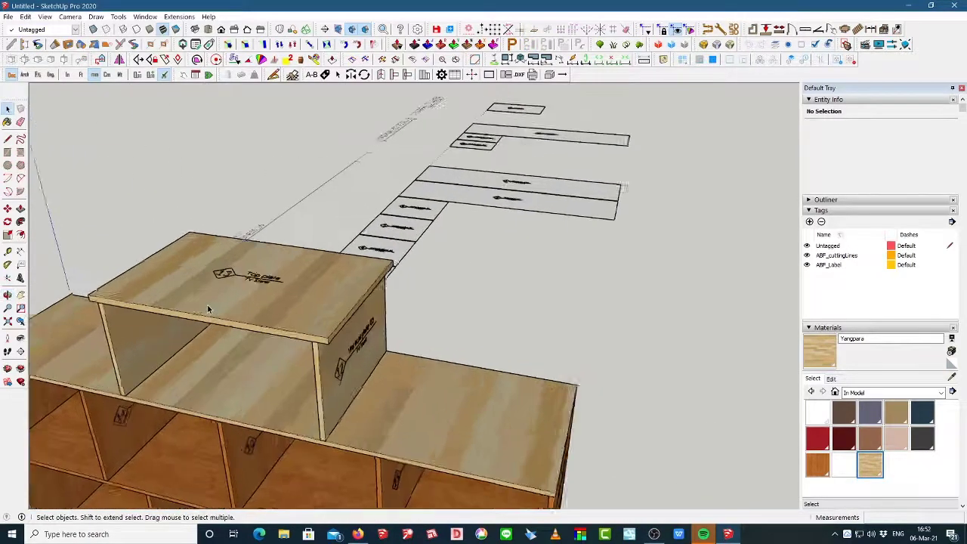
pyautogui.scroll(-4, 434, 280)
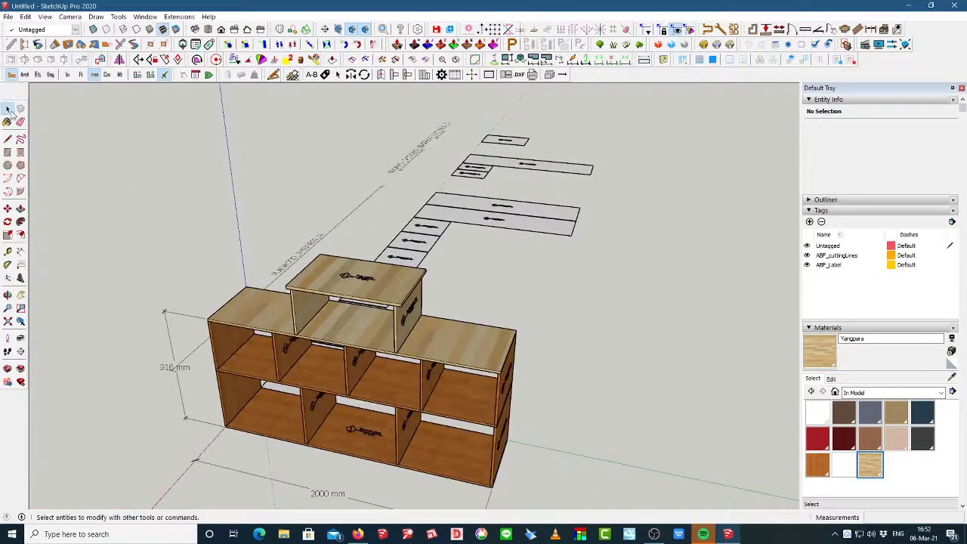
pyautogui.click(308, 300)
pyautogui.scroll(3, 370, 291)
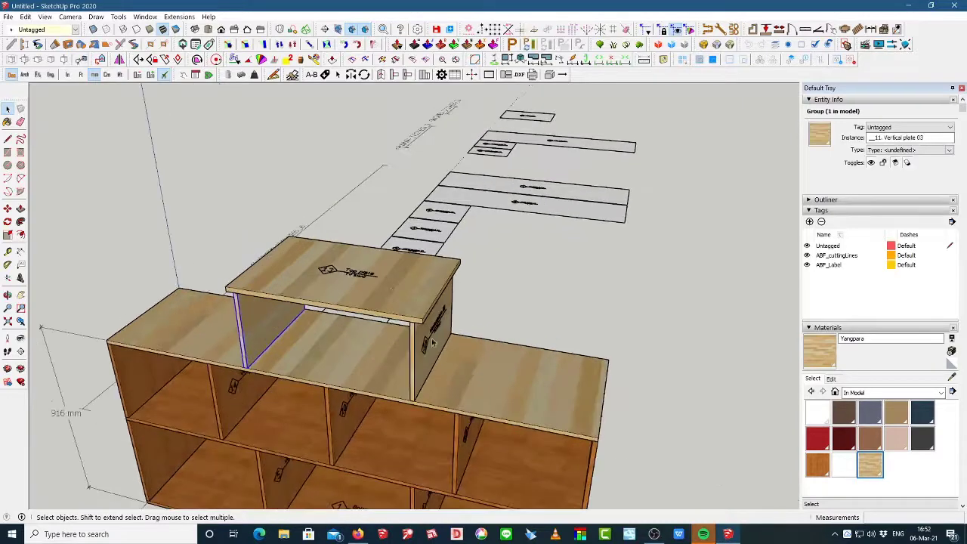
pyautogui.keyDown('shift'); pyautogui.click(427, 374); pyautogui.keyUp('shift')
pyautogui.keyDown('shift'); pyautogui.click(398, 313); pyautogui.keyUp('shift')
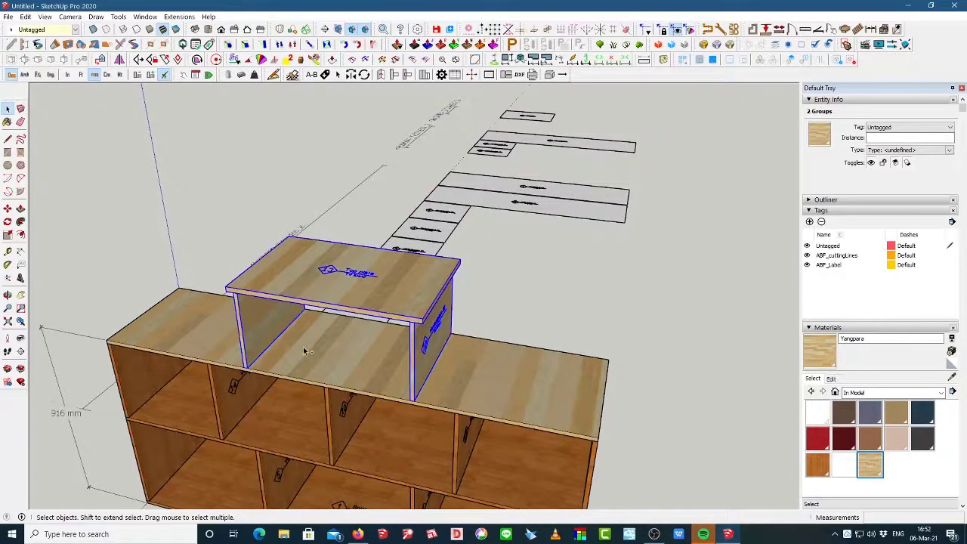
pyautogui.scroll(2, 253, 333)
pyautogui.press('m')
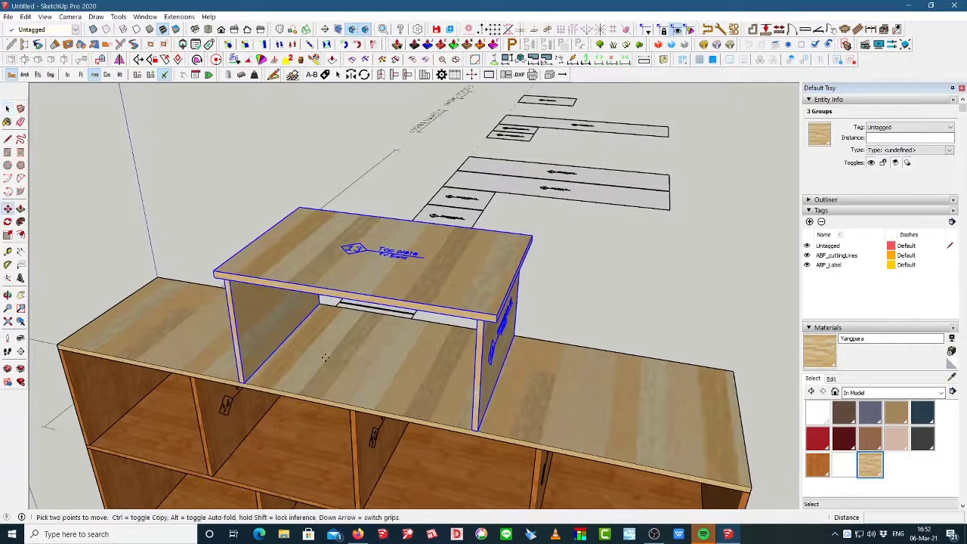
pyautogui.click(245, 384)
pyautogui.press('ctrl')
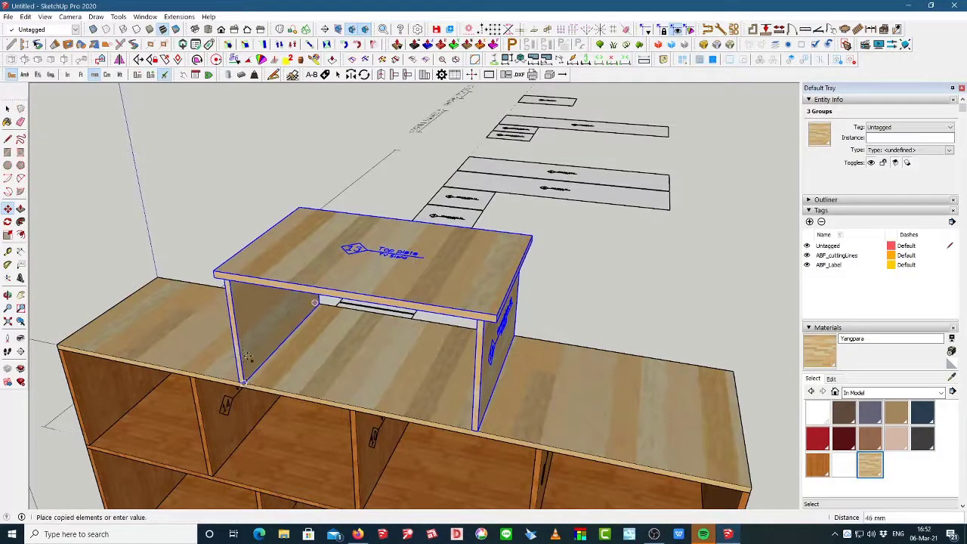
pyautogui.click(230, 272)
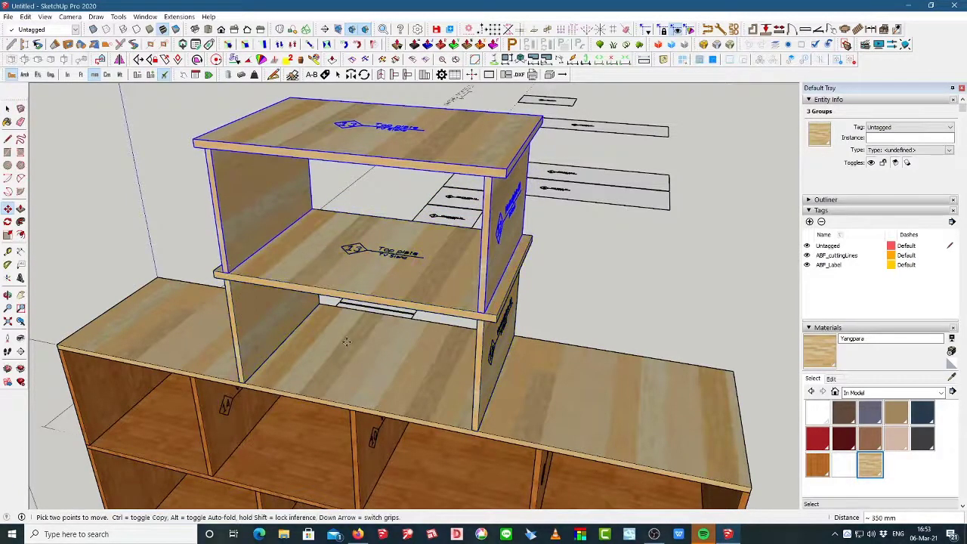
pyautogui.scroll(-3, 370, 369)
pyautogui.moveTo(432, 262); pyautogui.dragTo(425, 308, button='middle')
pyautogui.scroll(3, 415, 335)
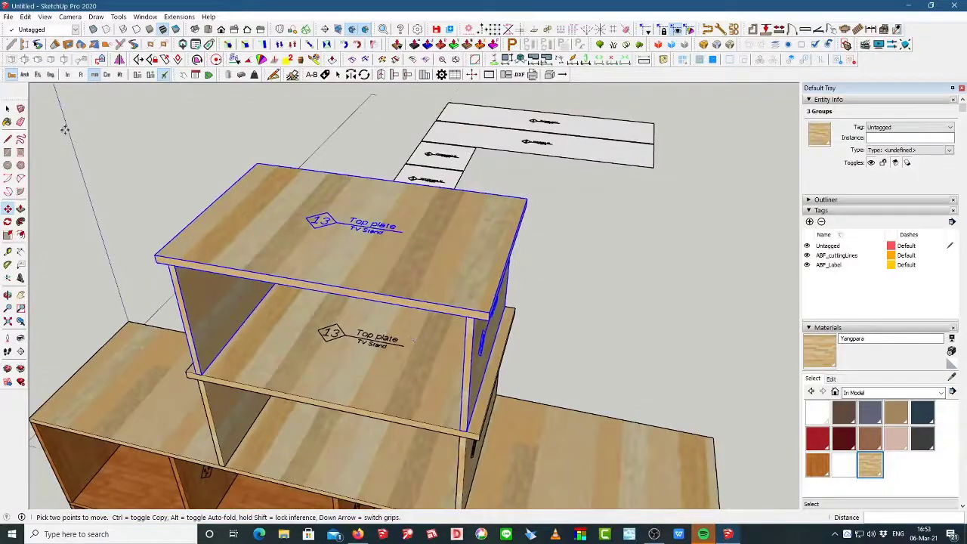
pyautogui.click(7, 109)
pyautogui.scroll(-1, 333, 329)
pyautogui.scroll(2, 362, 348)
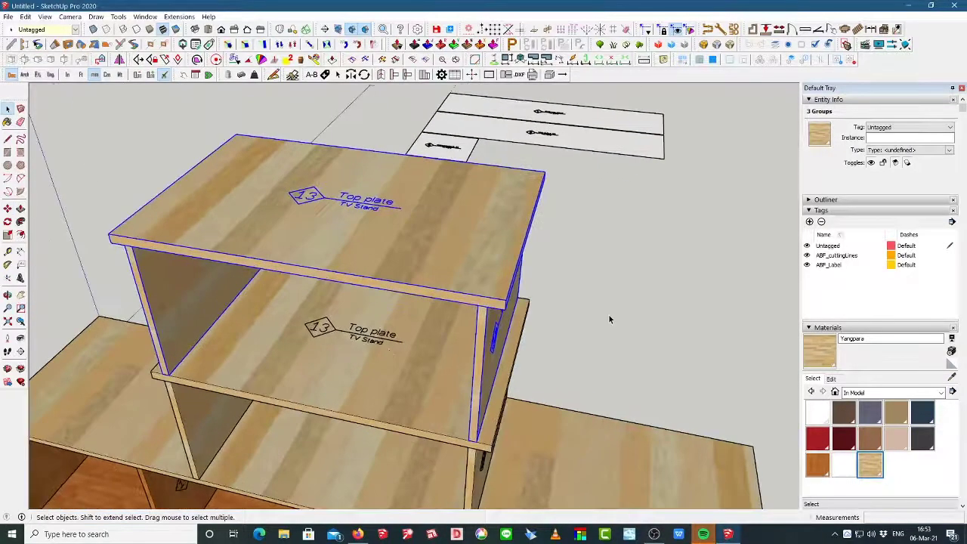
pyautogui.scroll(3, 564, 315)
pyautogui.click(564, 315)
# - Open the uppermost top plate for editing and extend one of its short ends outward by 100 mm with Push/Pull
pyautogui.scroll(-3, 559, 311)
pyautogui.moveTo(559, 311); pyautogui.dragTo(425, 269, button='middle')
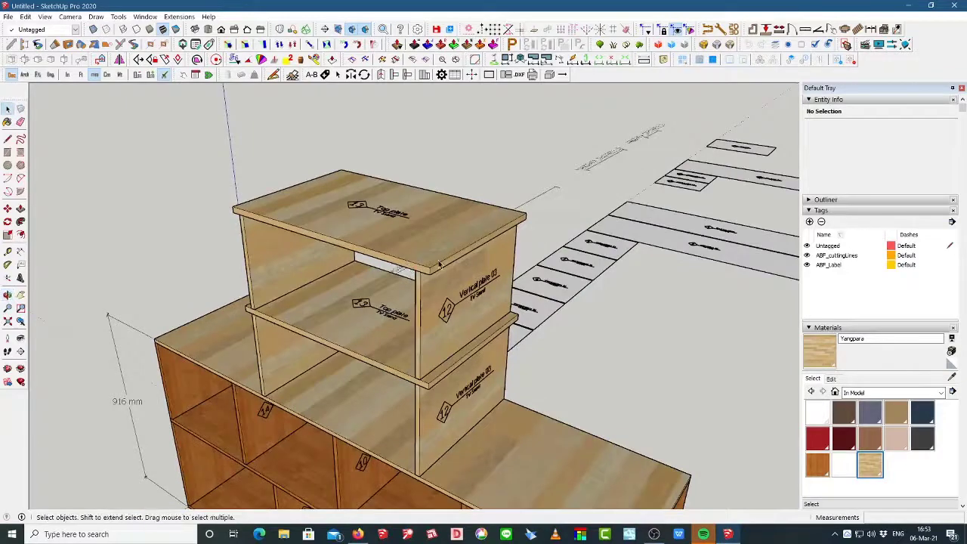
pyautogui.click(424, 233)
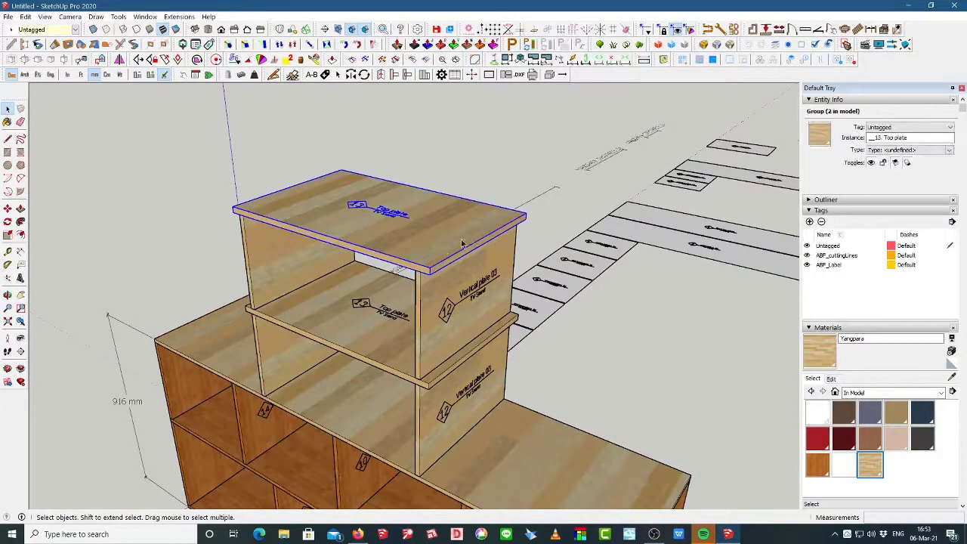
pyautogui.scroll(2, 435, 247)
pyautogui.doubleClick(434, 247)
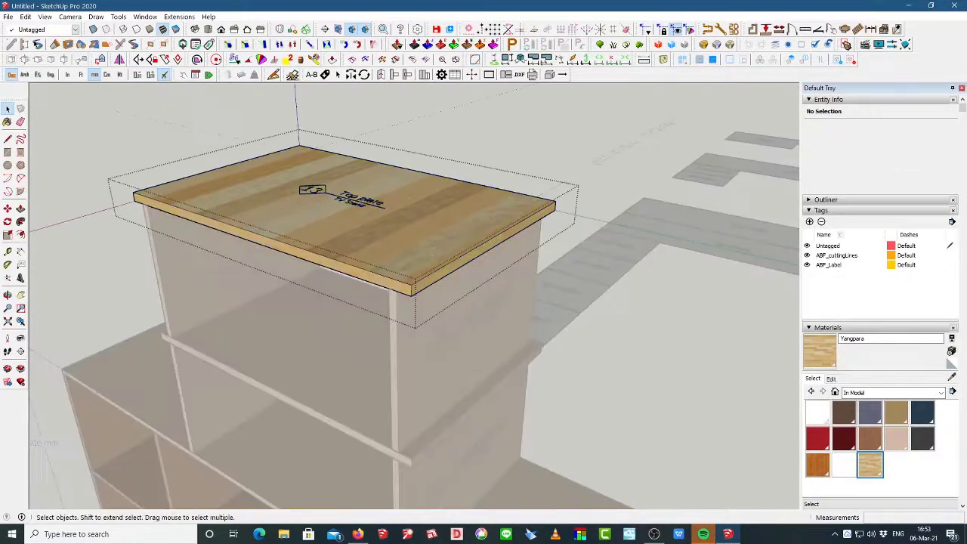
pyautogui.click(21, 209)
pyautogui.moveTo(446, 276); pyautogui.dragTo(647, 330)
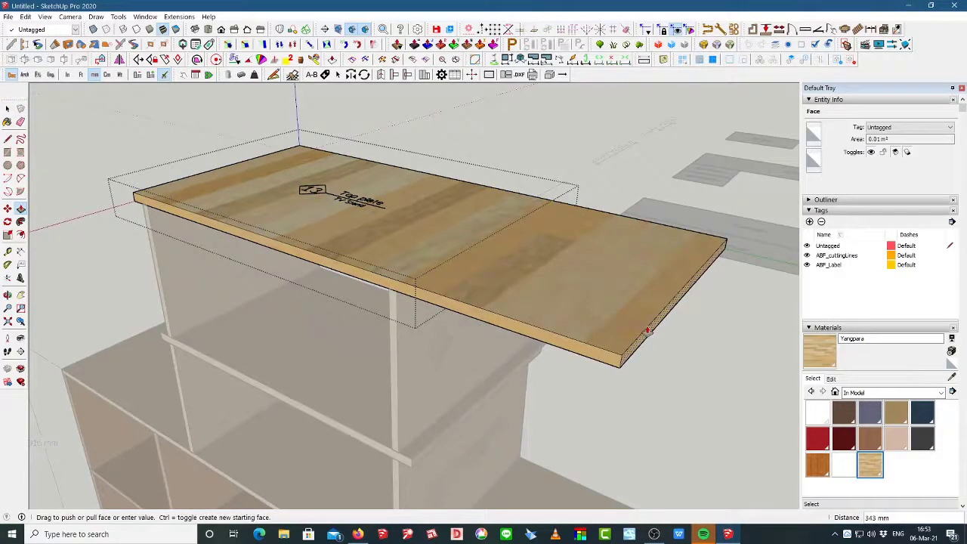
pyautogui.write('100')
pyautogui.press('Return')
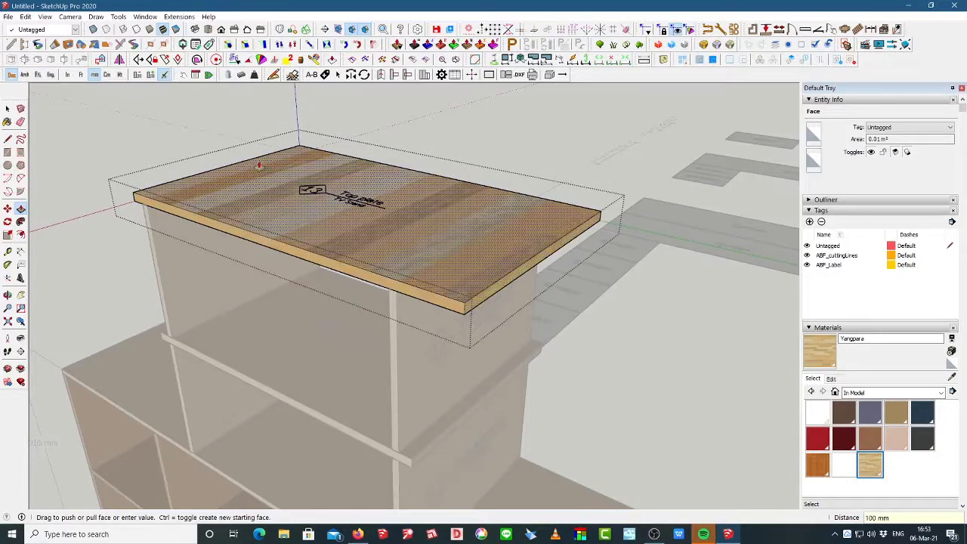
# - Extend the opposite short end of the uppermost top plate by 100 mm and leave the group
pyautogui.moveTo(645, 330); pyautogui.dragTo(566, 189, button='middle')
pyautogui.moveTo(295, 333); pyautogui.dragTo(187, 365)
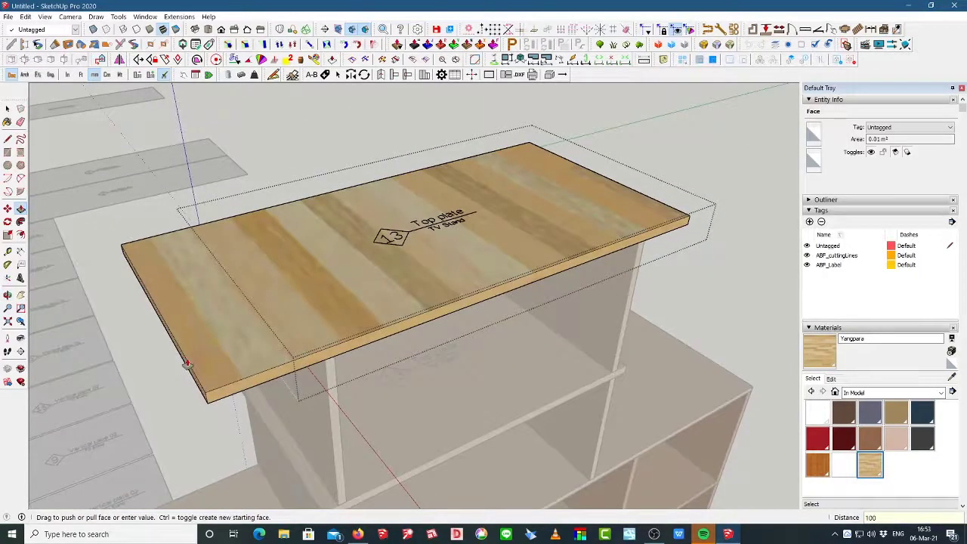
pyautogui.write('100')
pyautogui.press('Return')
pyautogui.click(8, 108)
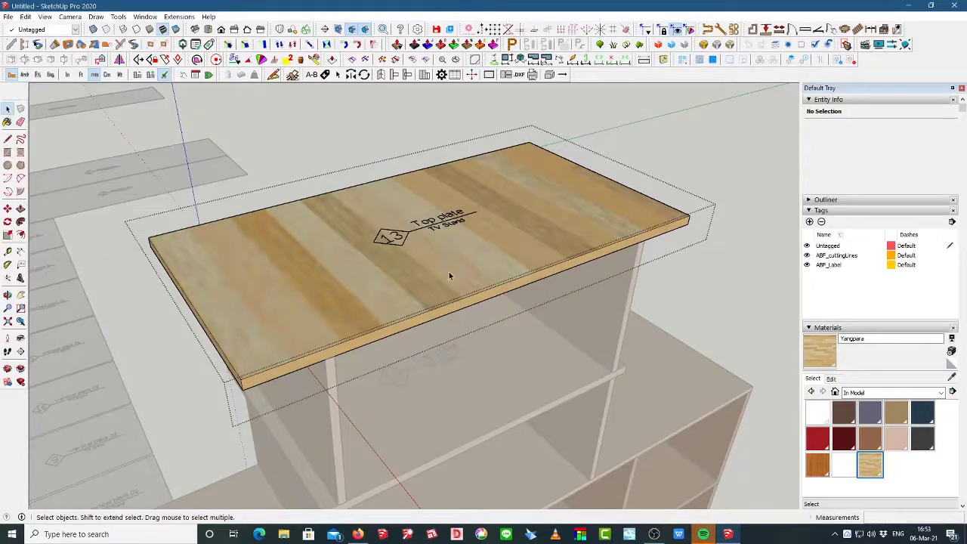
pyautogui.click(697, 127)
# - Rename the widened uppermost plate "Top plate 02" and the top plate below it "Top plate 01"
pyautogui.click(489, 237)
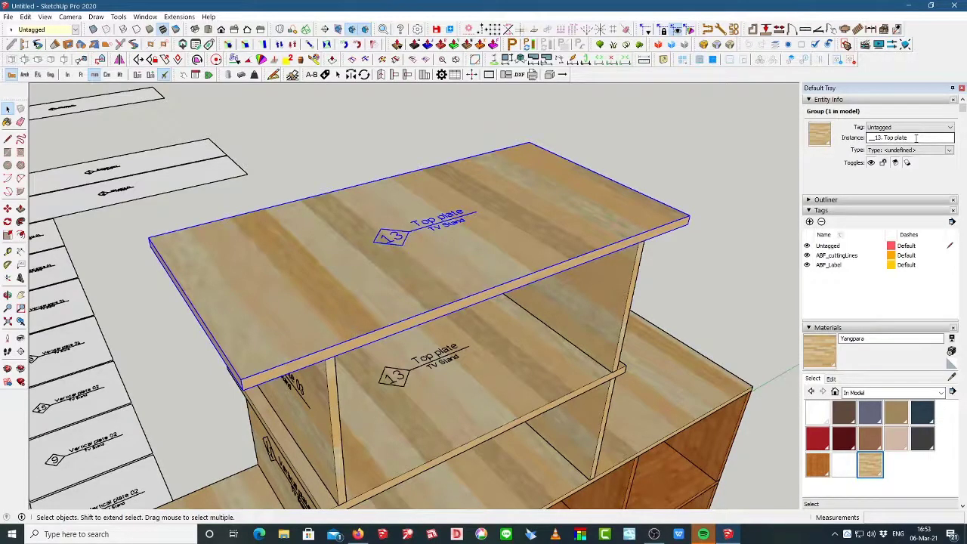
pyautogui.moveTo(916, 137); pyautogui.dragTo(824, 141)
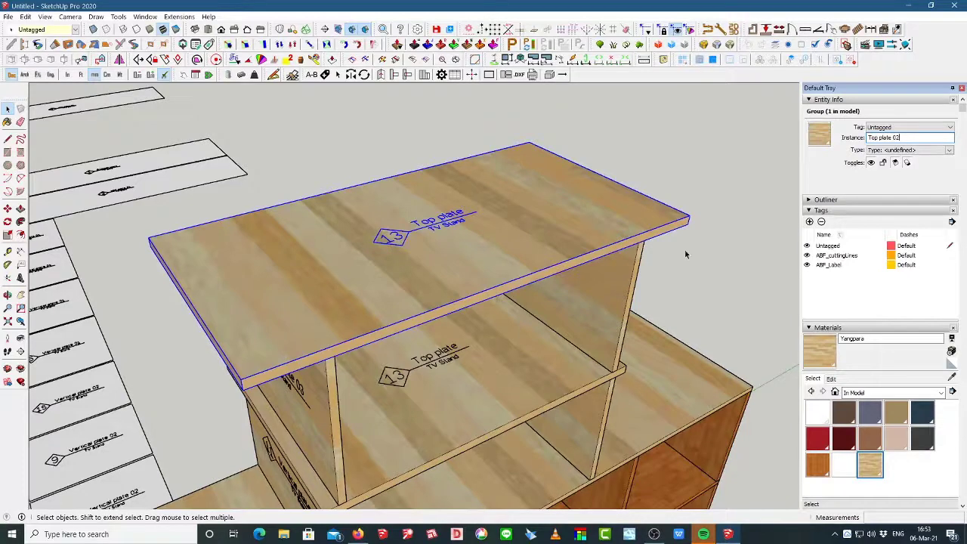
pyautogui.click(446, 367)
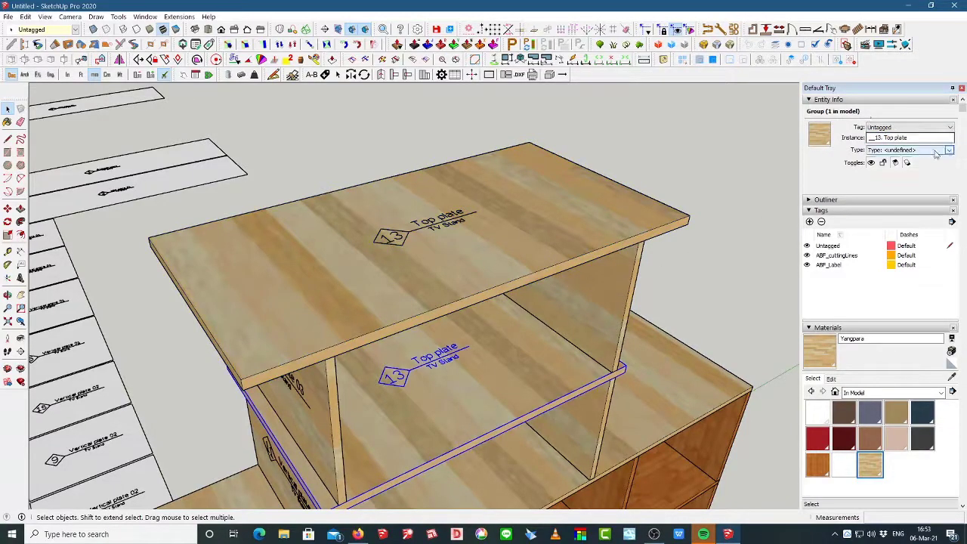
pyautogui.moveTo(919, 138); pyautogui.dragTo(783, 142)
pyautogui.write('To')
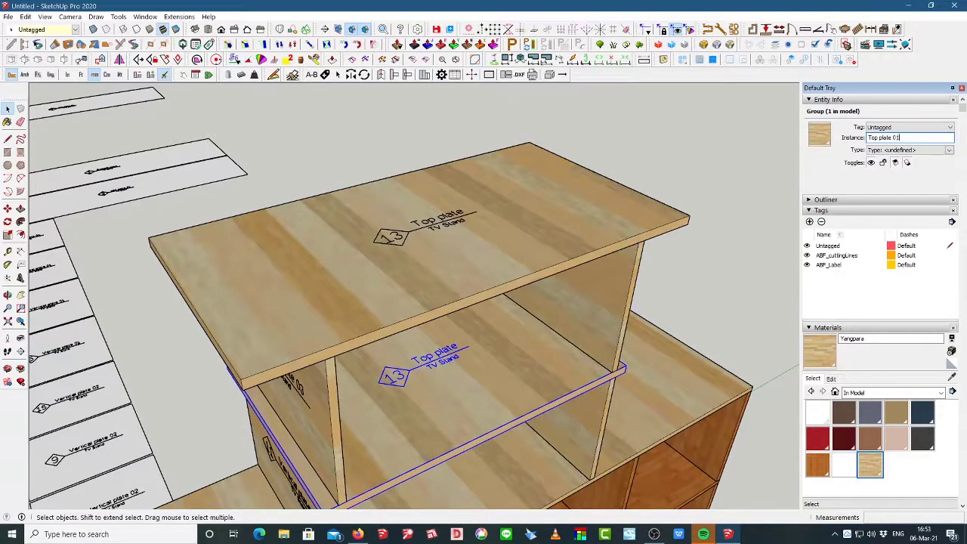
pyautogui.click(676, 150)
pyautogui.scroll(-5, 574, 214)
pyautogui.moveTo(663, 261); pyautogui.dragTo(458, 268, button='middle')
pyautogui.scroll(-2, 458, 268)
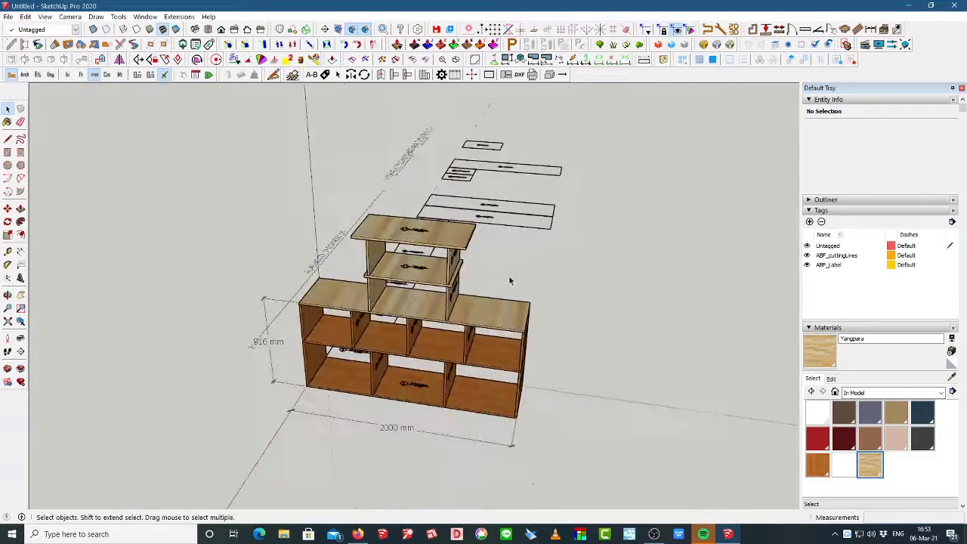
# - Relabel the TV stand's boards with ABF and regenerate the flattened board layout
pyautogui.scroll(4, 508, 280)
pyautogui.click(326, 75)
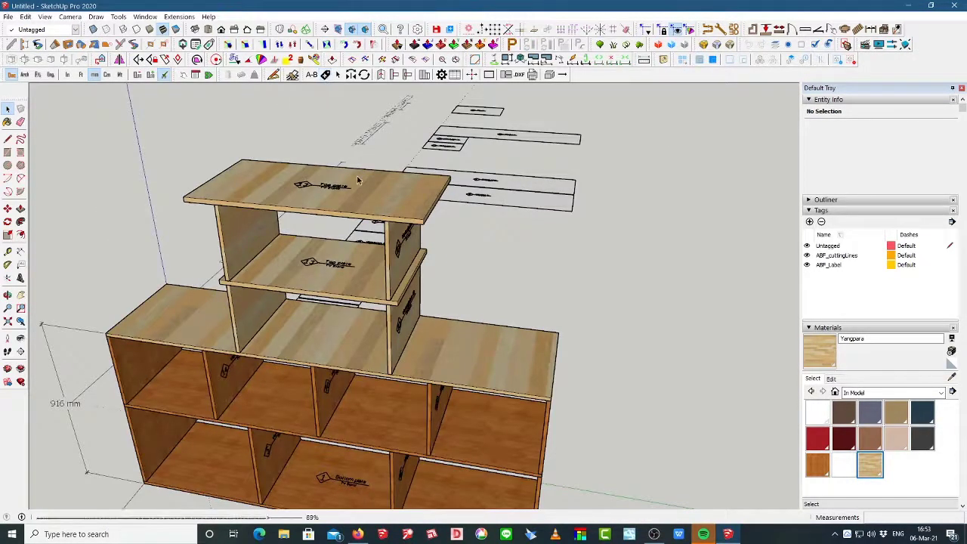
pyautogui.scroll(3, 348, 228)
pyautogui.moveTo(348, 229); pyautogui.dragTo(272, 259, button='middle')
pyautogui.scroll(-3, 157, 345)
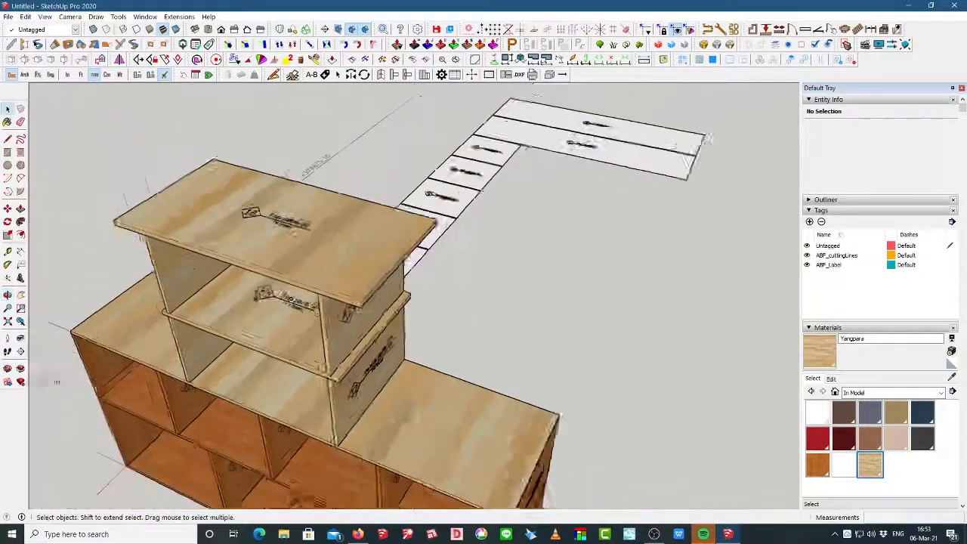
# - Examine the flattened board layout, checking the labels of Top plate 01 and Top plate 02
pyautogui.moveTo(469, 208); pyautogui.dragTo(331, 289, button='middle')
pyautogui.scroll(2, 331, 288)
pyautogui.scroll(-6, 597, 190)
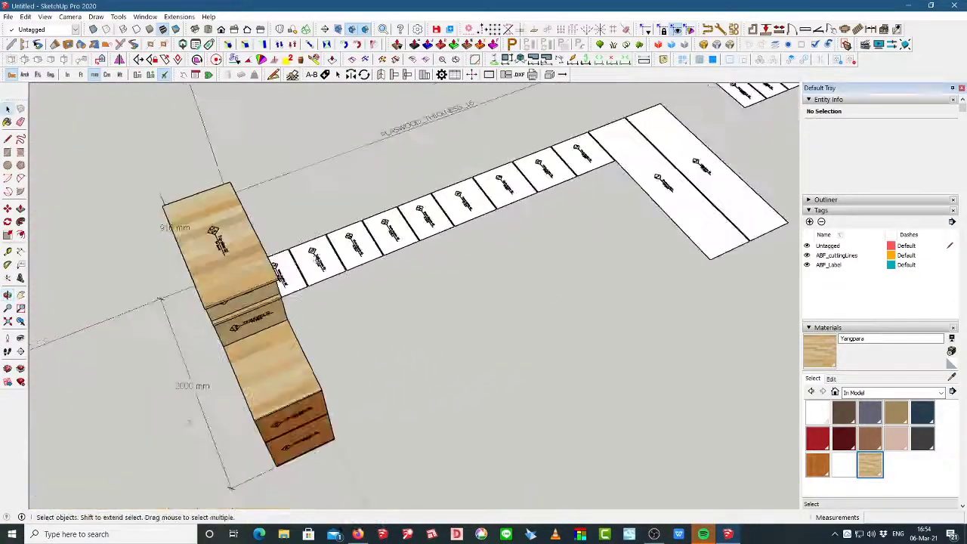
pyautogui.scroll(5, 667, 121)
pyautogui.scroll(-2, 524, 309)
pyautogui.scroll(7, 619, 177)
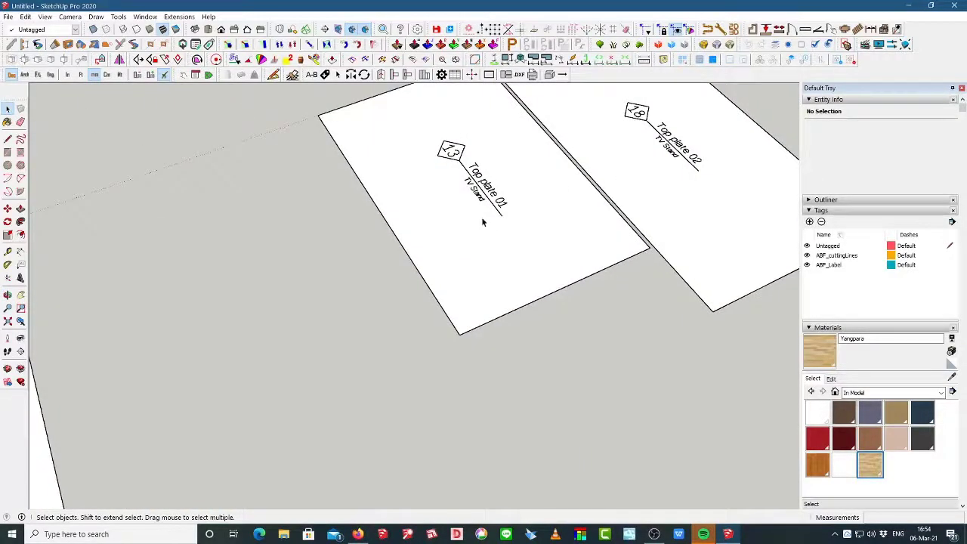
pyautogui.scroll(-2, 635, 189)
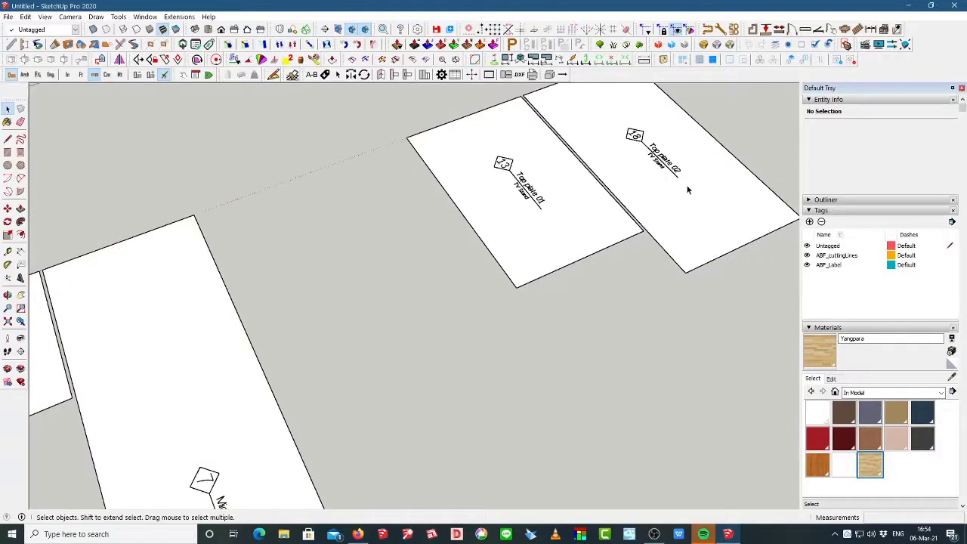
pyautogui.scroll(-6, 605, 195)
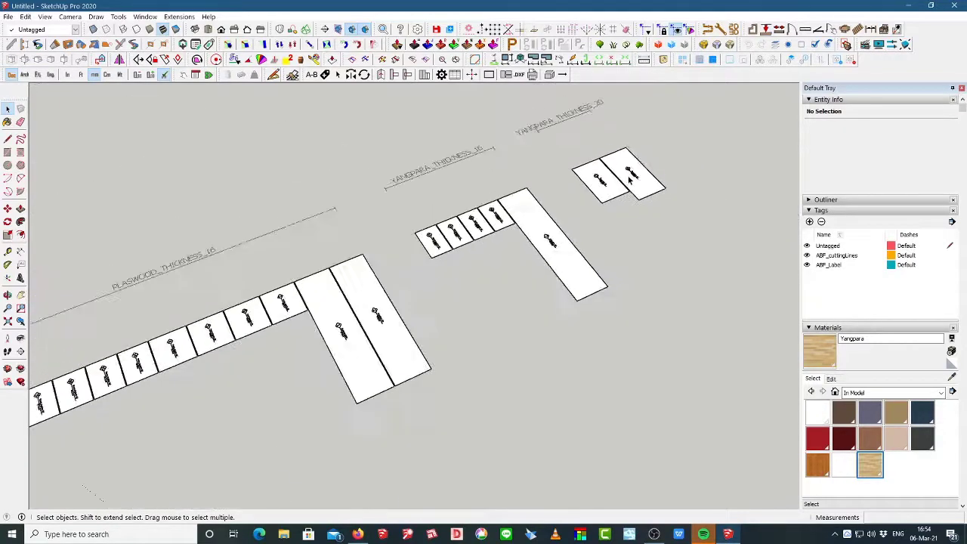
pyautogui.scroll(4, 313, 317)
# - Apply the Plaswood material to the uppermost "Top plate 02" group
pyautogui.moveTo(261, 304); pyautogui.dragTo(594, 179, button='middle')
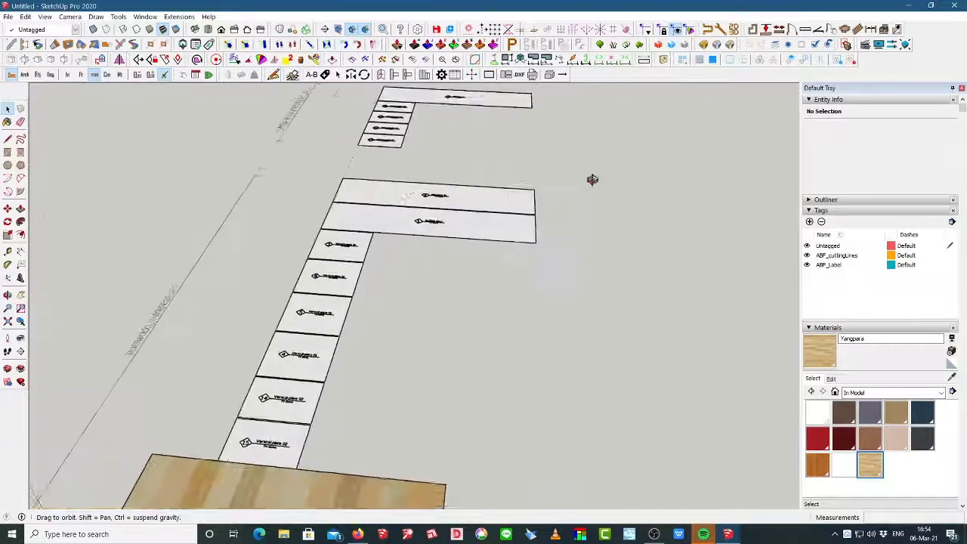
pyautogui.scroll(-3, 386, 219)
pyautogui.keyDown('shift'); pyautogui.moveTo(387, 426); pyautogui.dragTo(387, 343, button='middle'); pyautogui.keyUp('shift')
pyautogui.scroll(3, 385, 342)
pyautogui.click(408, 198)
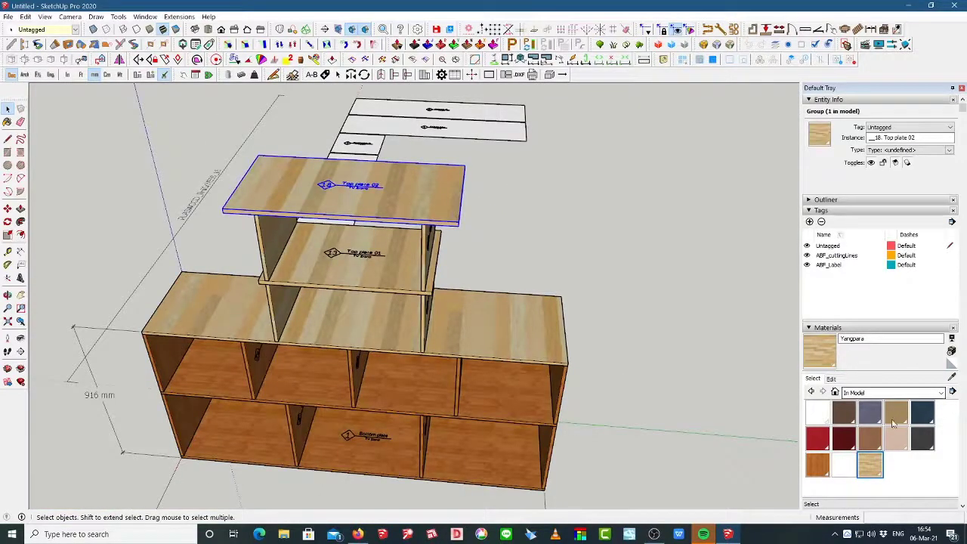
pyautogui.click(825, 472)
pyautogui.click(406, 192)
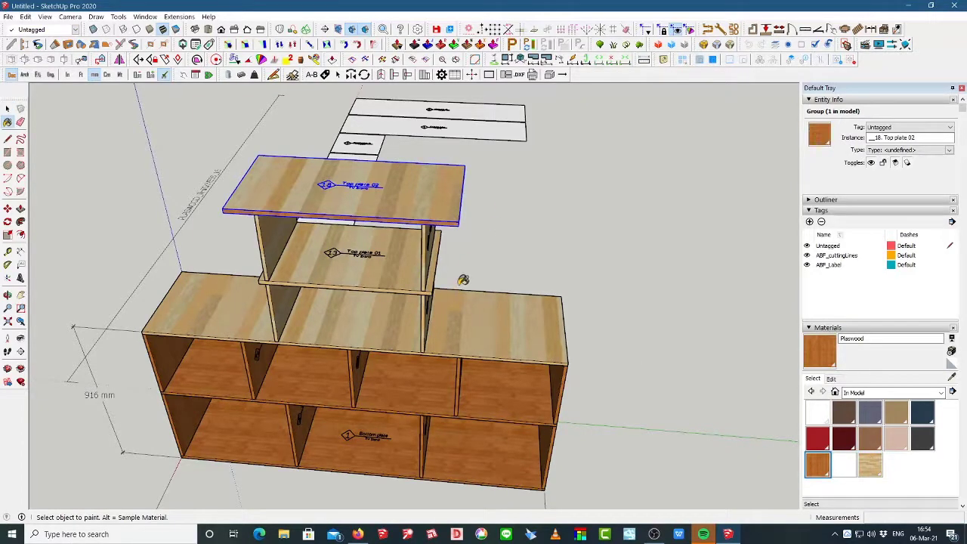
pyautogui.scroll(-5, 437, 249)
pyautogui.scroll(5, 436, 249)
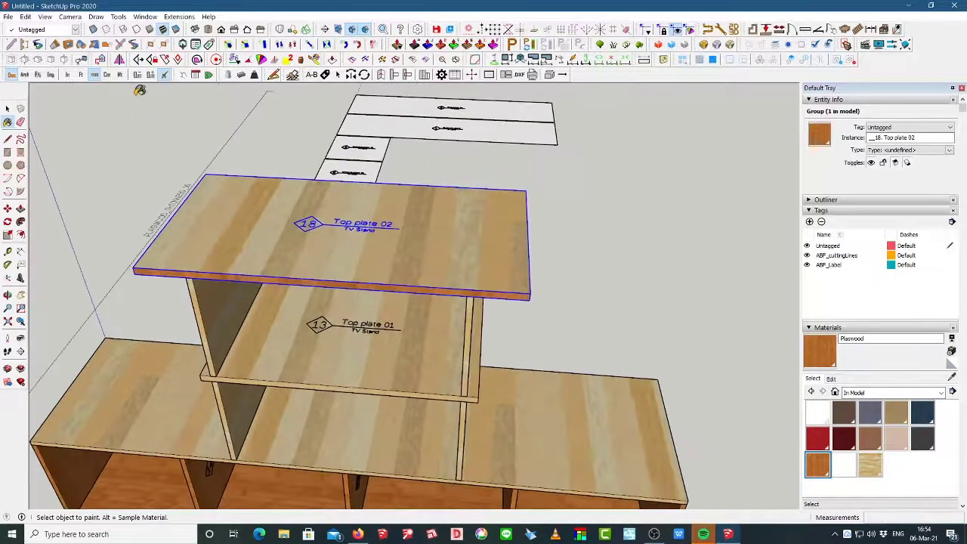
# - Open the Top plate 02 group, paint all of its faces with Plaswood, and leave the group
pyautogui.click(8, 108)
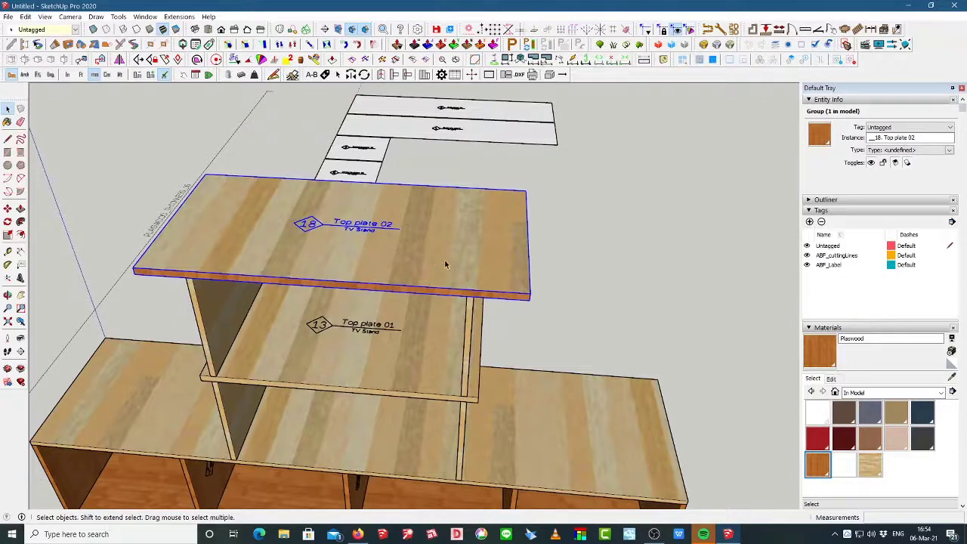
pyautogui.doubleClick(461, 254)
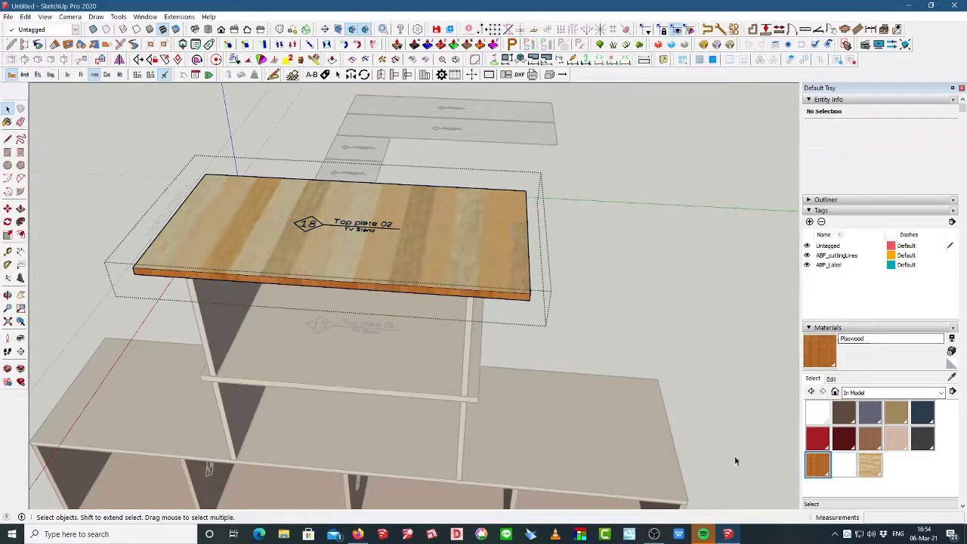
pyautogui.tripleClick(446, 255)
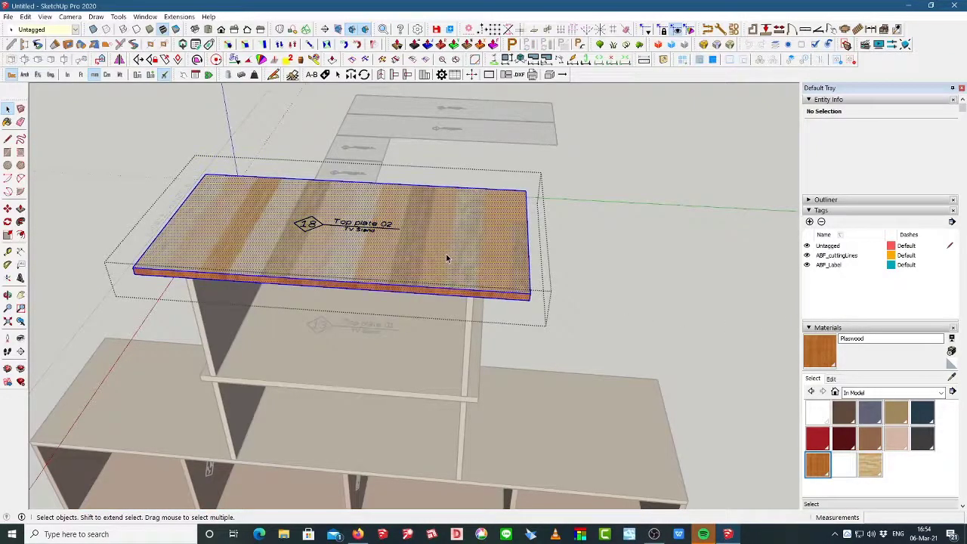
pyautogui.click(818, 465)
pyautogui.click(405, 223)
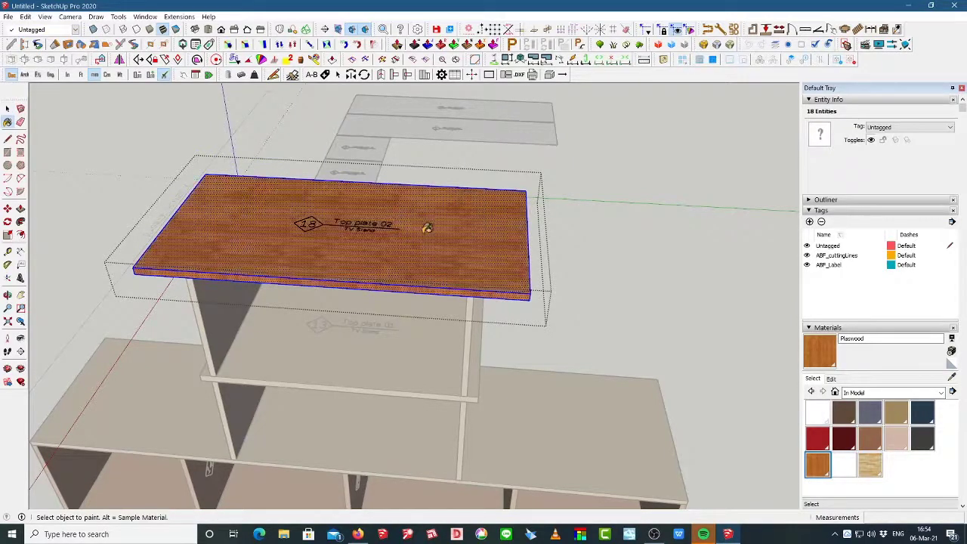
pyautogui.click(8, 108)
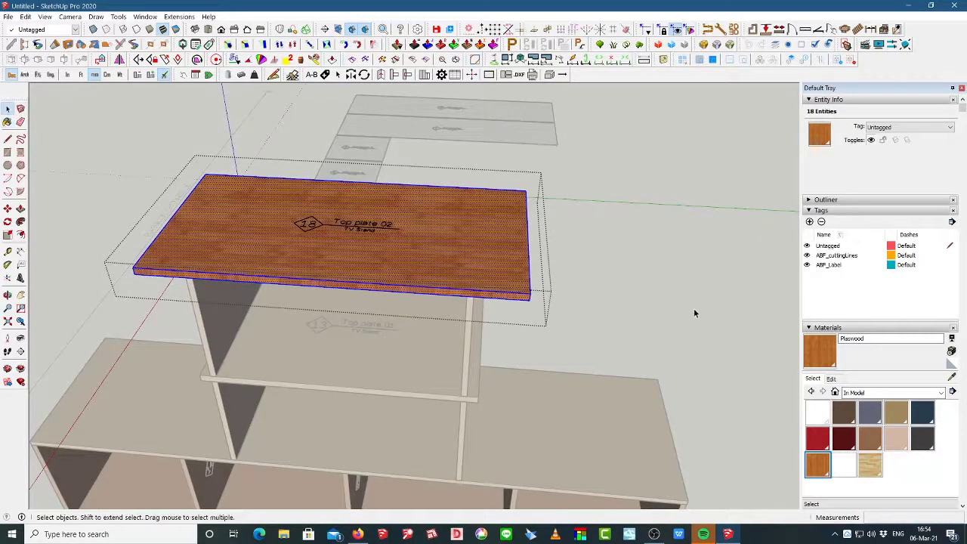
pyautogui.click(694, 308)
# - Flatten the boards again with ABF to sort Top plate 02 by its new Plaswood material
pyautogui.scroll(-3, 453, 354)
pyautogui.scroll(-5, 453, 354)
pyautogui.scroll(6, 496, 185)
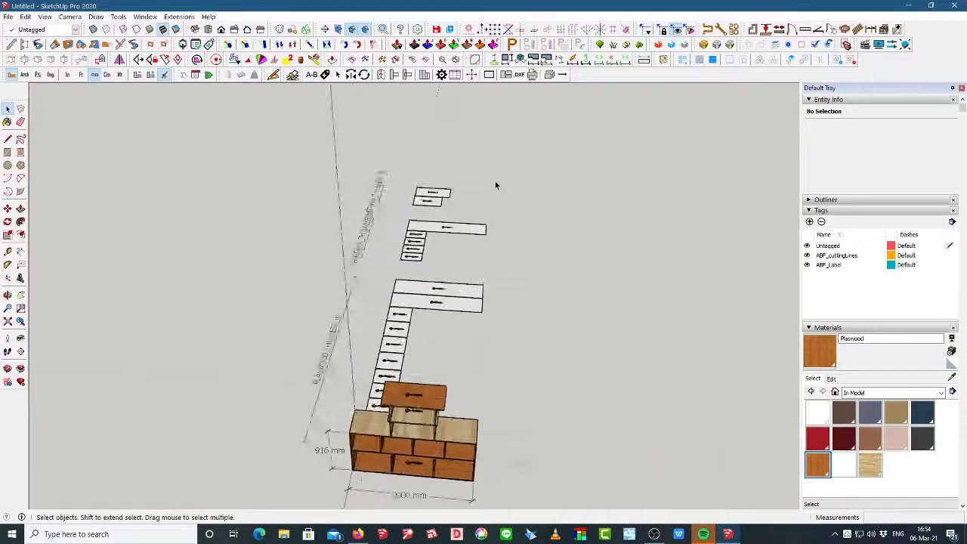
pyautogui.moveTo(455, 228); pyautogui.dragTo(345, 318, button='middle')
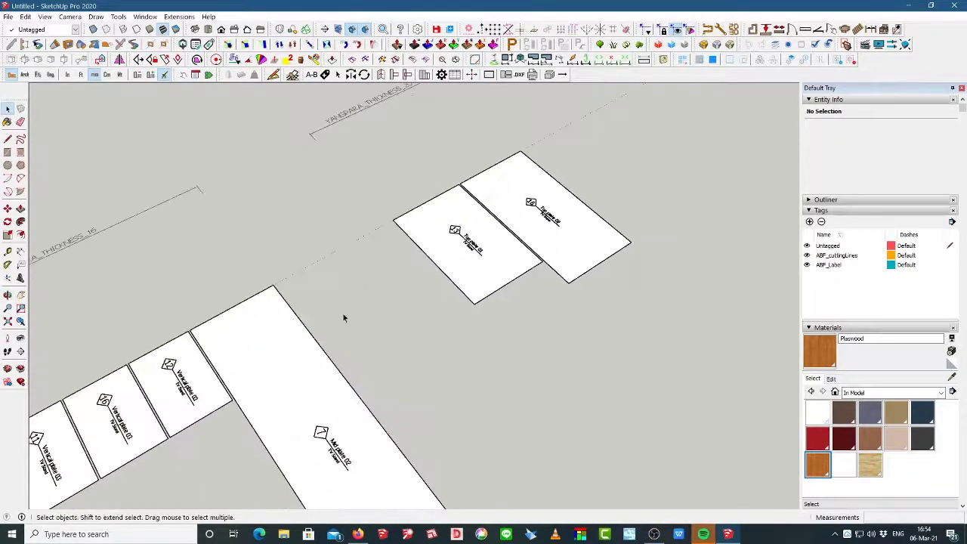
pyautogui.scroll(-3, 557, 274)
pyautogui.scroll(4, 572, 236)
pyautogui.scroll(2, 626, 233)
pyautogui.scroll(-2, 598, 166)
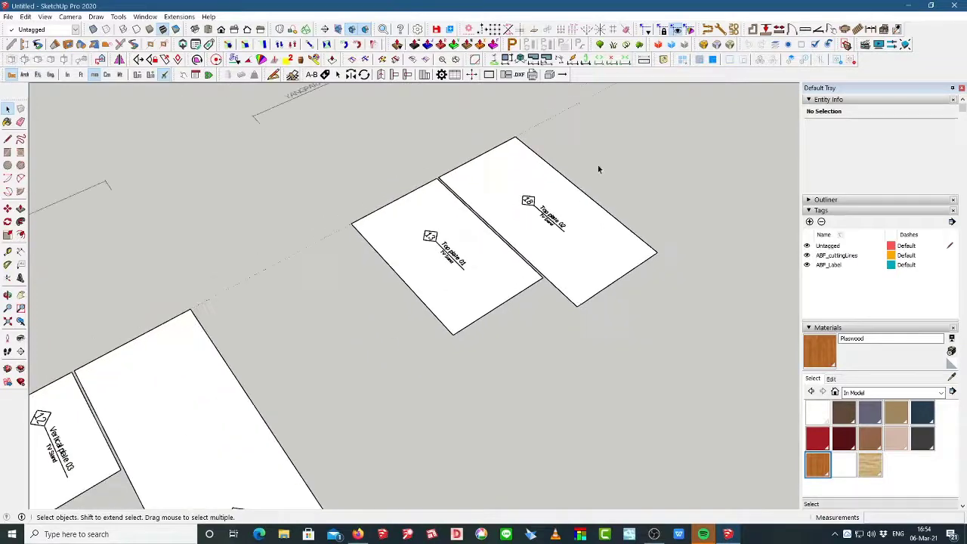
pyautogui.click(426, 75)
# - Examine how the flattened boards are grouped by material and thickness, including the label on Top plate 02
pyautogui.scroll(-4, 467, 174)
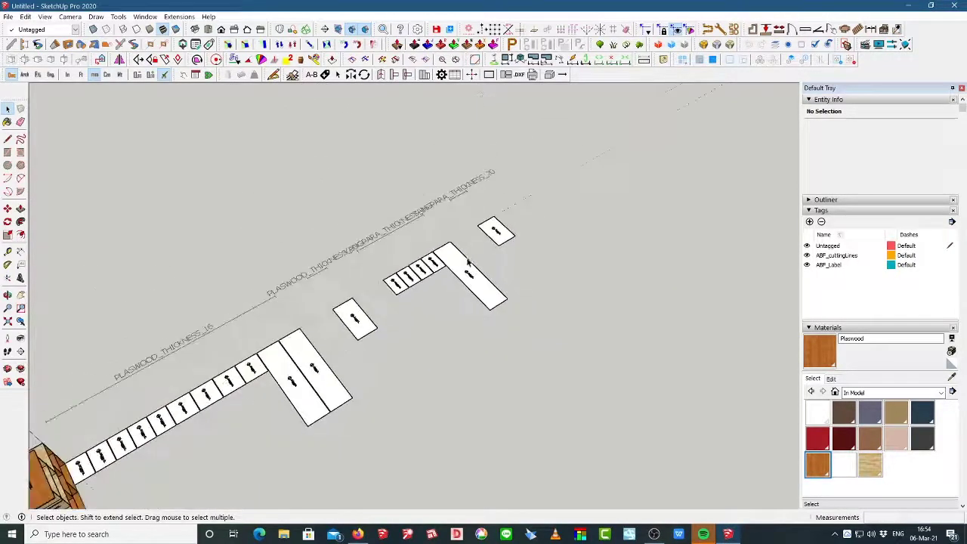
pyautogui.scroll(-3, 468, 262)
pyautogui.scroll(4, 414, 285)
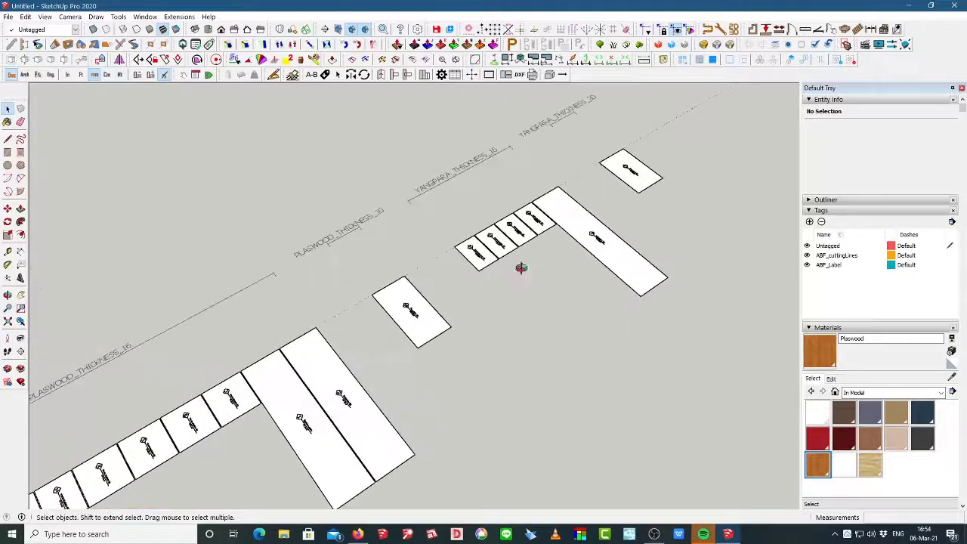
pyautogui.scroll(-2, 521, 267)
pyautogui.scroll(6, 363, 287)
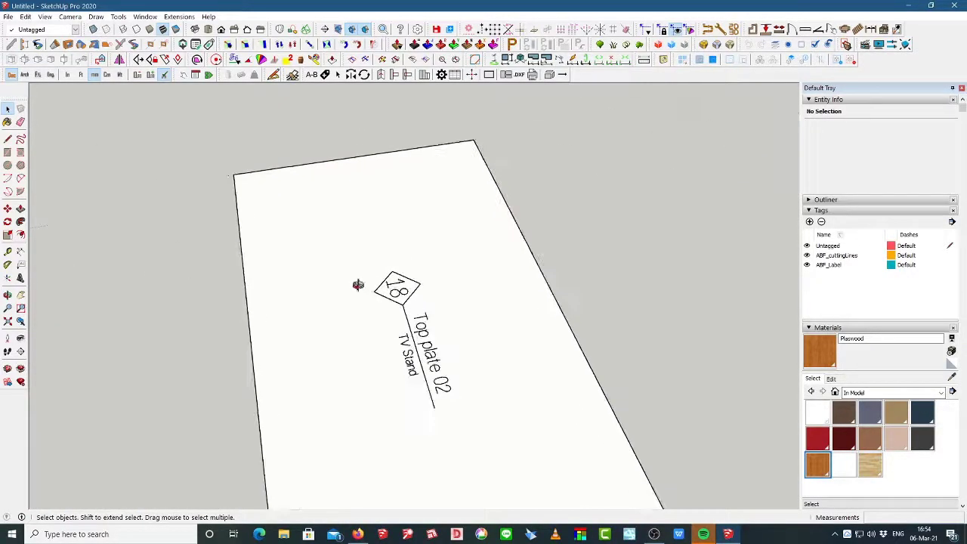
pyautogui.scroll(-8, 358, 284)
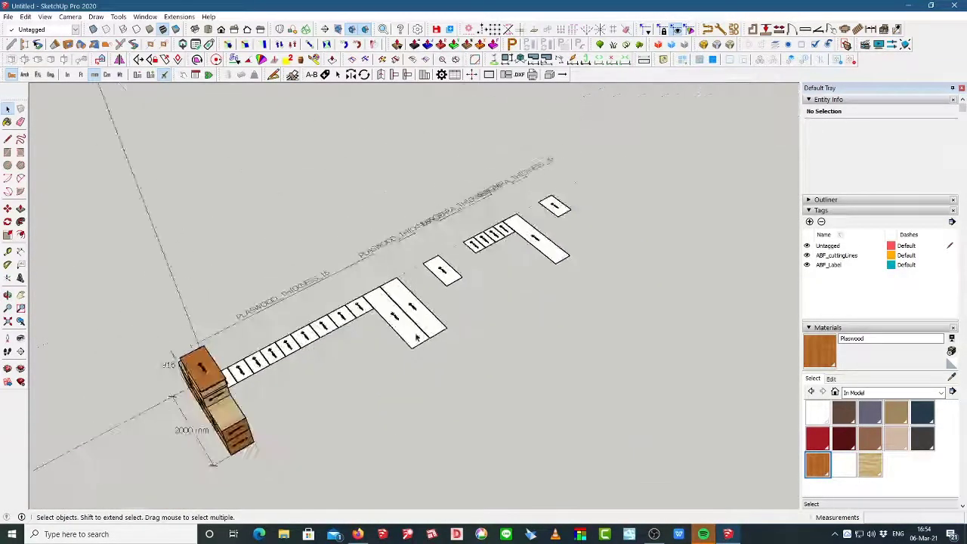
pyautogui.moveTo(417, 337); pyautogui.dragTo(370, 246, button='middle')
pyautogui.scroll(5, 430, 347)
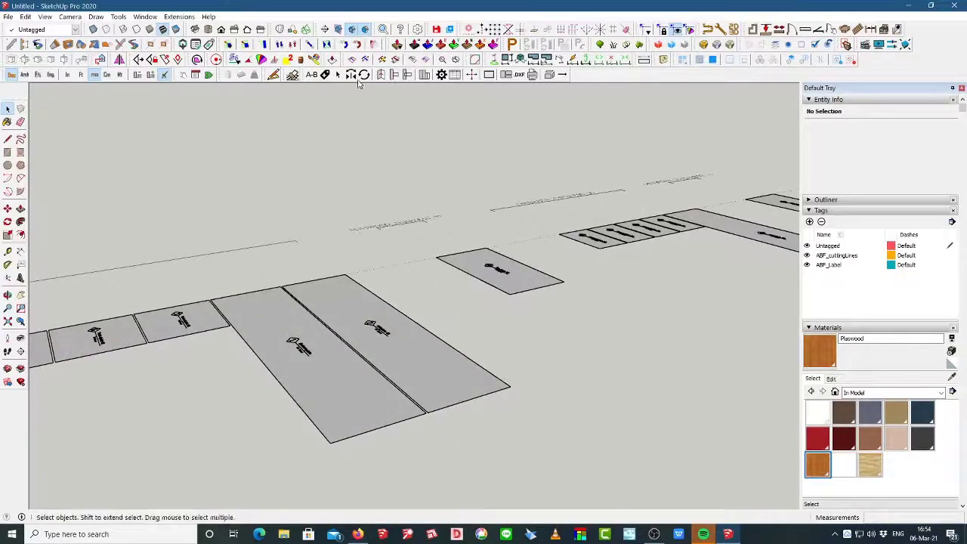
# - Set the ABF flatten mode to Normal flattening, save the change, and regenerate the flattened boards
pyautogui.click(441, 74)
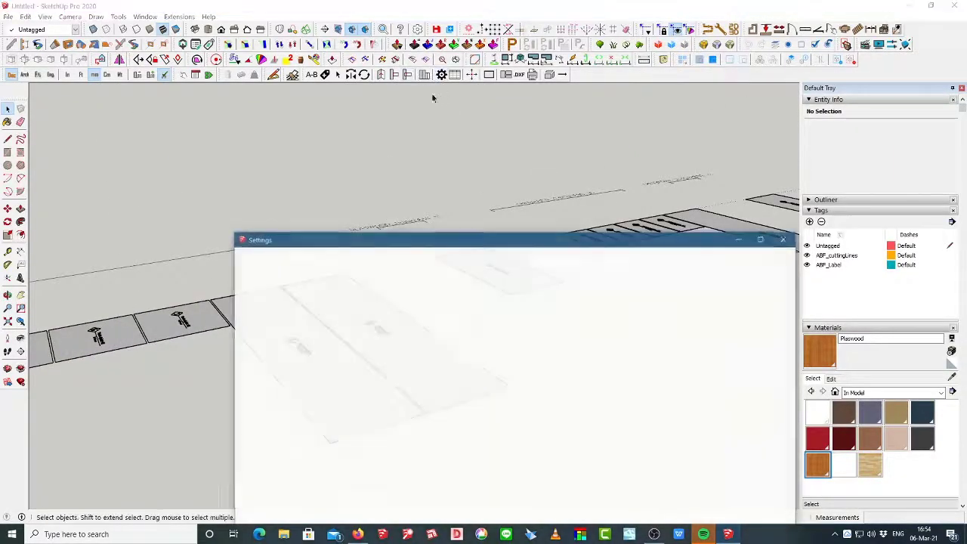
pyautogui.click(256, 401)
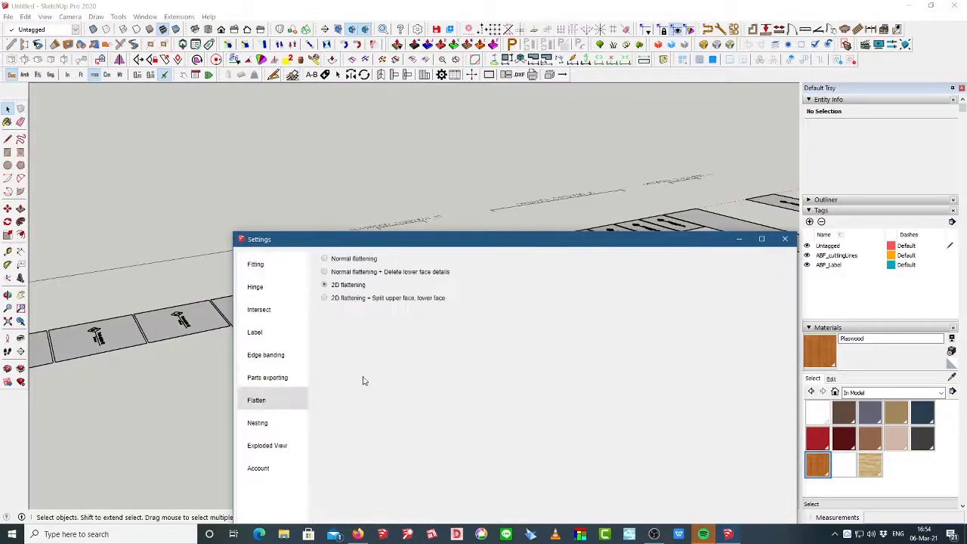
pyautogui.click(325, 259)
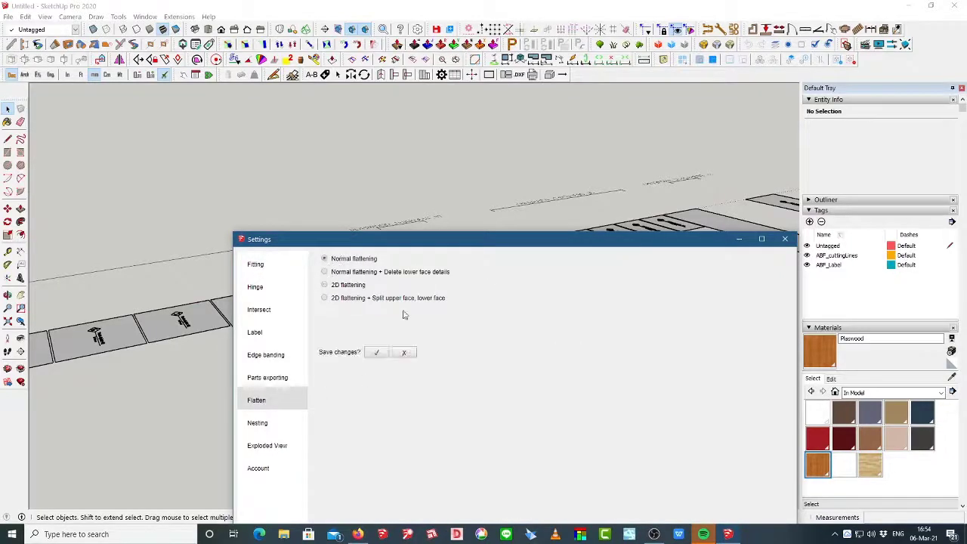
pyautogui.click(375, 353)
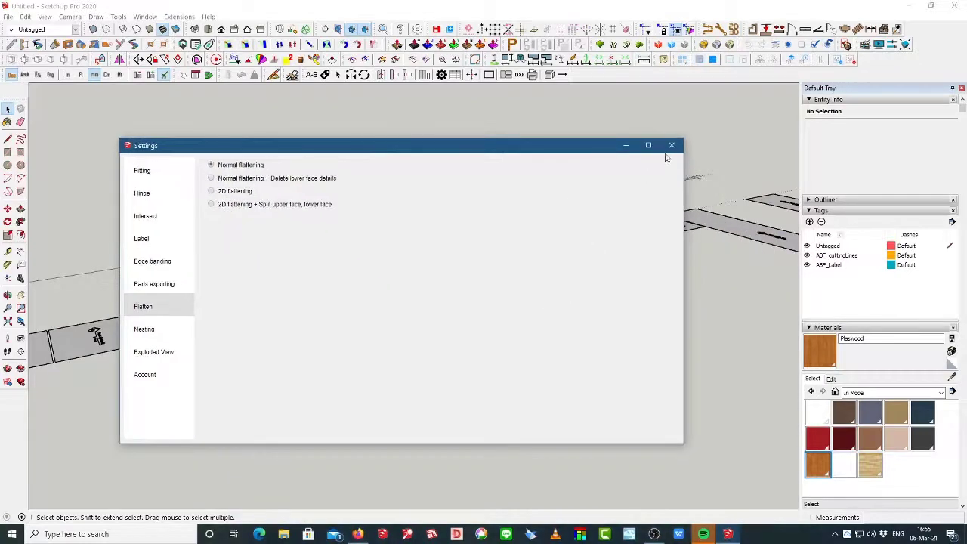
pyautogui.click(671, 145)
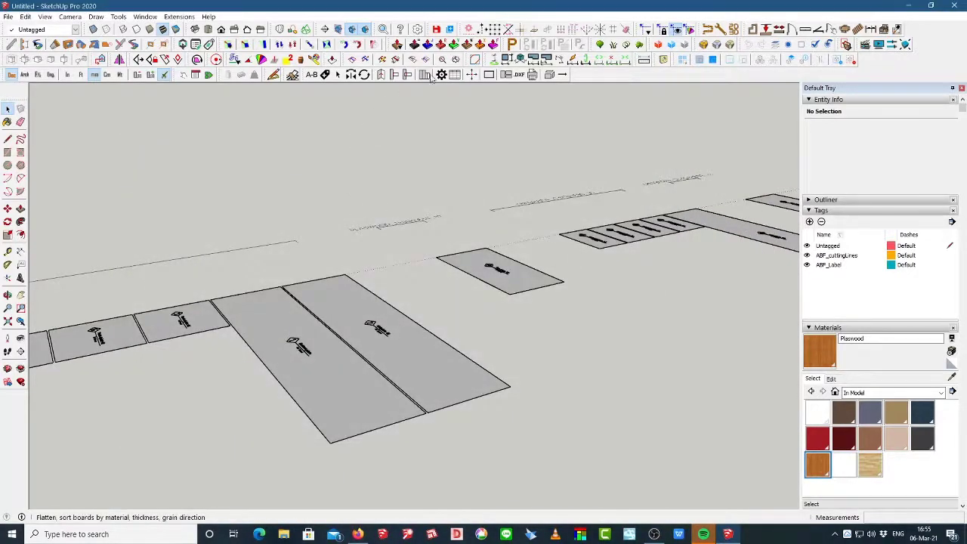
pyautogui.click(425, 75)
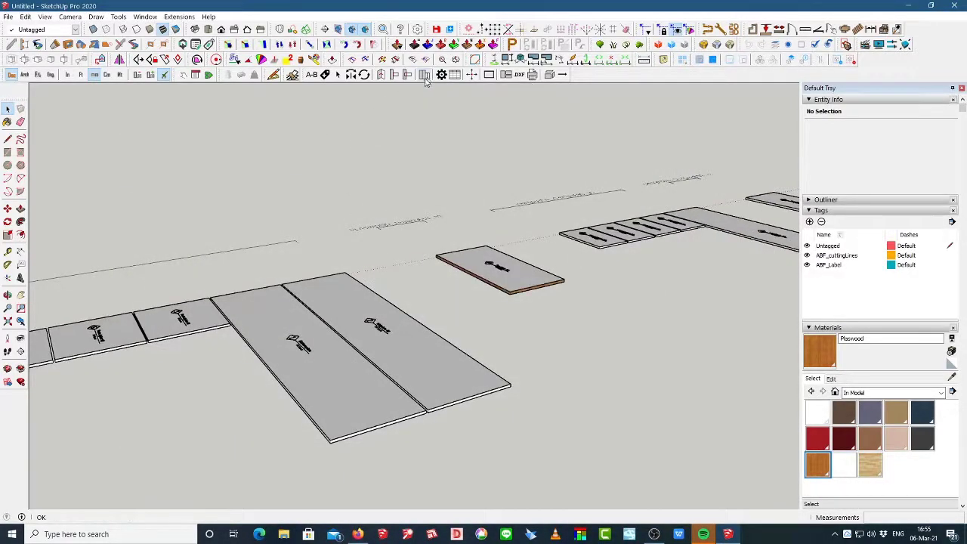
# - Examine the regenerated boards, their material and thickness groups, and the vertical plate labels beside the TV stand
pyautogui.moveTo(359, 243); pyautogui.dragTo(602, 322, button='middle')
pyautogui.scroll(-2, 621, 305)
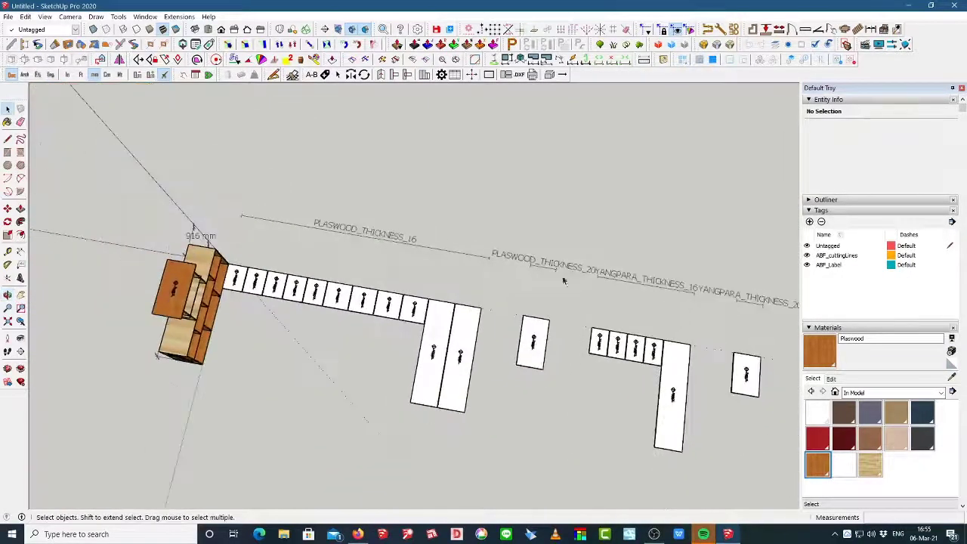
pyautogui.scroll(2, 173, 294)
pyautogui.moveTo(172, 295); pyautogui.dragTo(503, 173, button='middle')
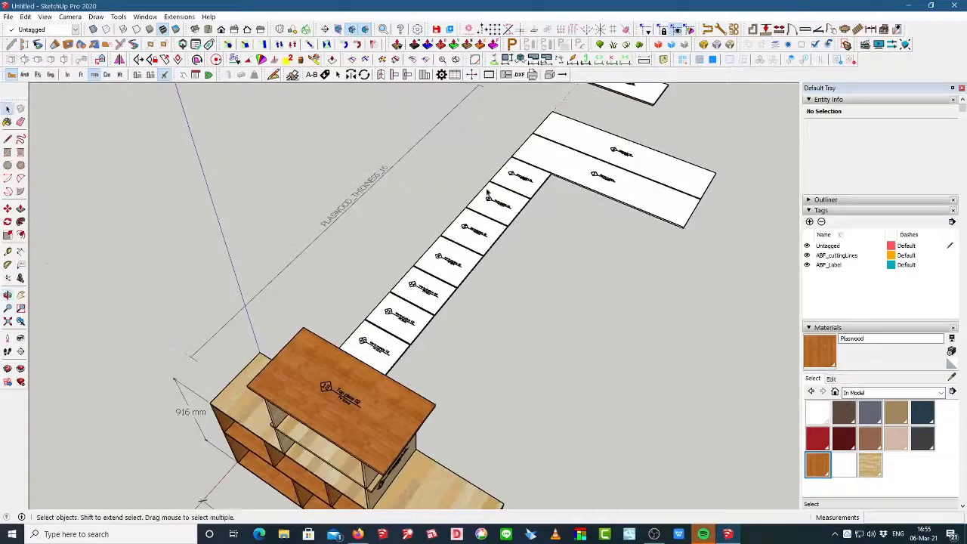
pyautogui.scroll(3, 389, 336)
pyautogui.moveTo(389, 336)
pyautogui.mouseDown(button='middle')
pyautogui.moveTo(469, 393)
pyautogui.moveTo(458, 386)
pyautogui.mouseUp(button='middle')
pyautogui.scroll(-4, 331, 307)
pyautogui.scroll(4, 330, 336)
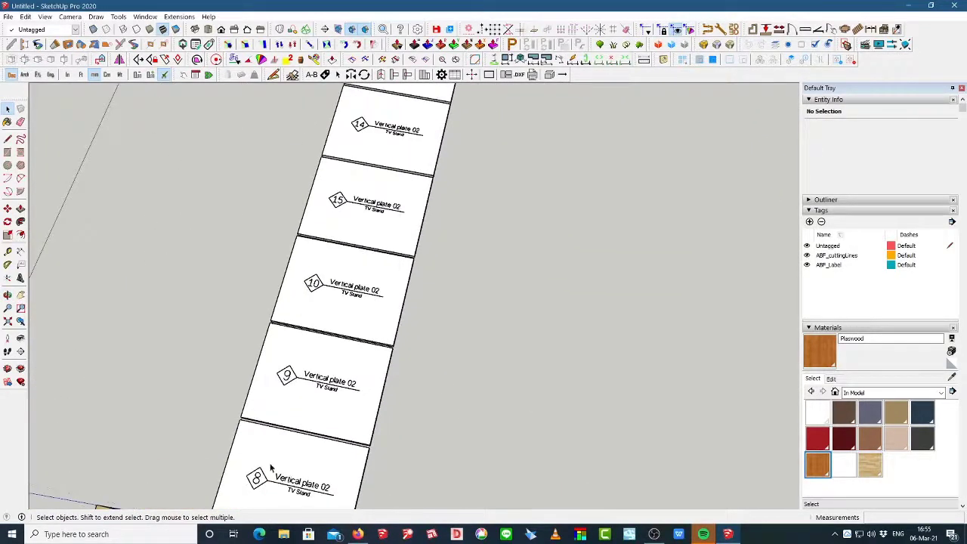
pyautogui.scroll(-6, 327, 257)
pyautogui.moveTo(327, 257); pyautogui.dragTo(378, 188, button='middle')
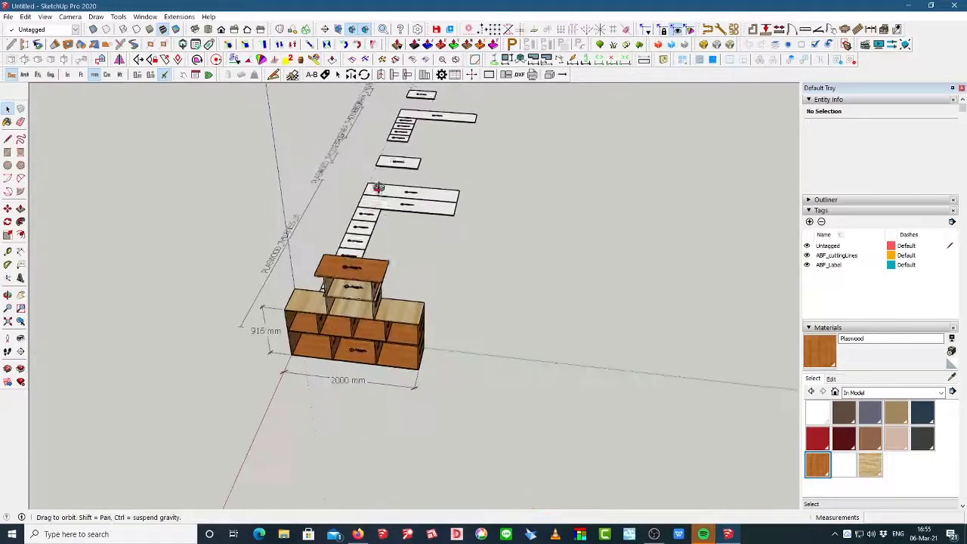
pyautogui.scroll(2, 368, 321)
# - Delete all the flattened board groups beside the TV stand together with their material and thickness texts
pyautogui.scroll(-5, 121, 197)
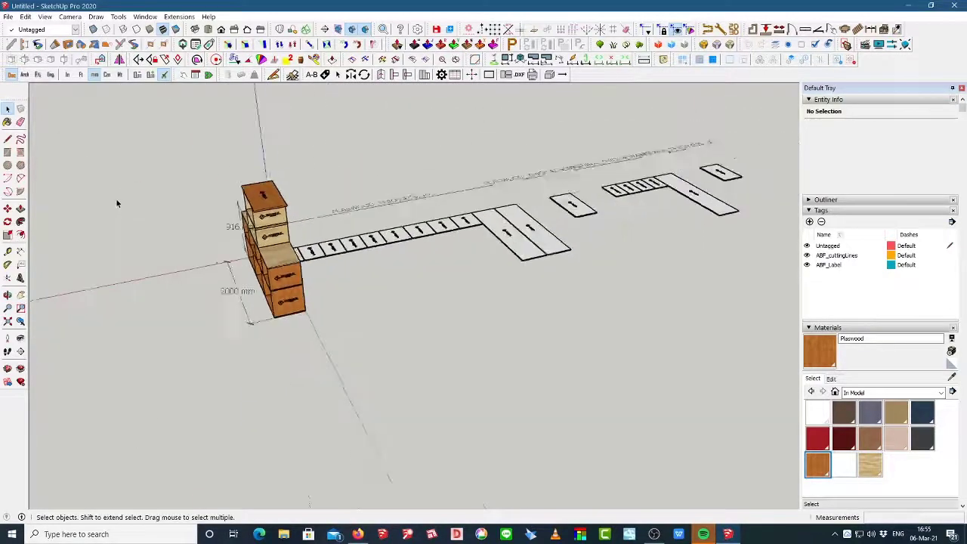
pyautogui.click(358, 233)
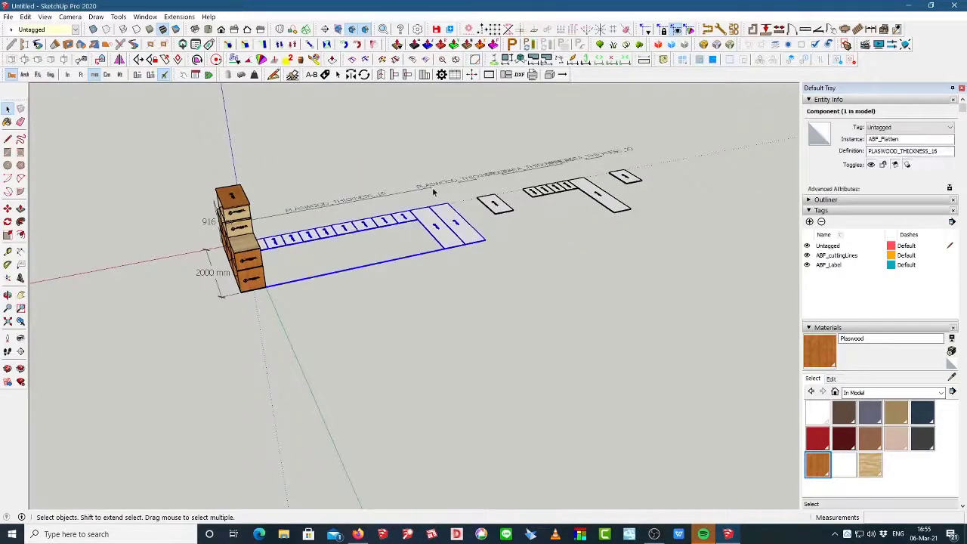
pyautogui.scroll(2, 499, 197)
pyautogui.keyDown('shift'); pyautogui.click(494, 214); pyautogui.keyUp('shift')
pyautogui.keyDown('shift'); pyautogui.click(565, 195); pyautogui.keyUp('shift')
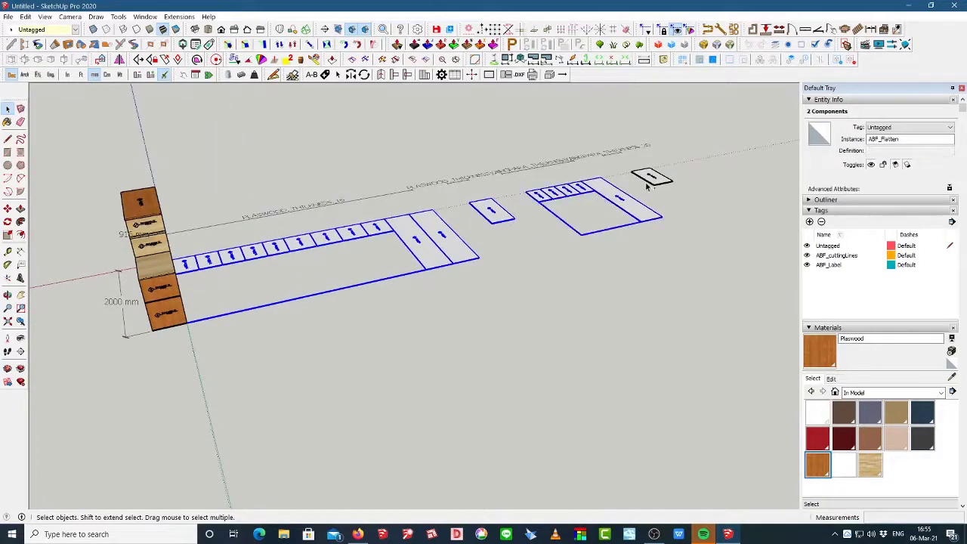
pyautogui.keyDown('shift'); pyautogui.click(646, 181); pyautogui.keyUp('shift')
pyautogui.keyDown('shift'); pyautogui.click(525, 172); pyautogui.keyUp('shift')
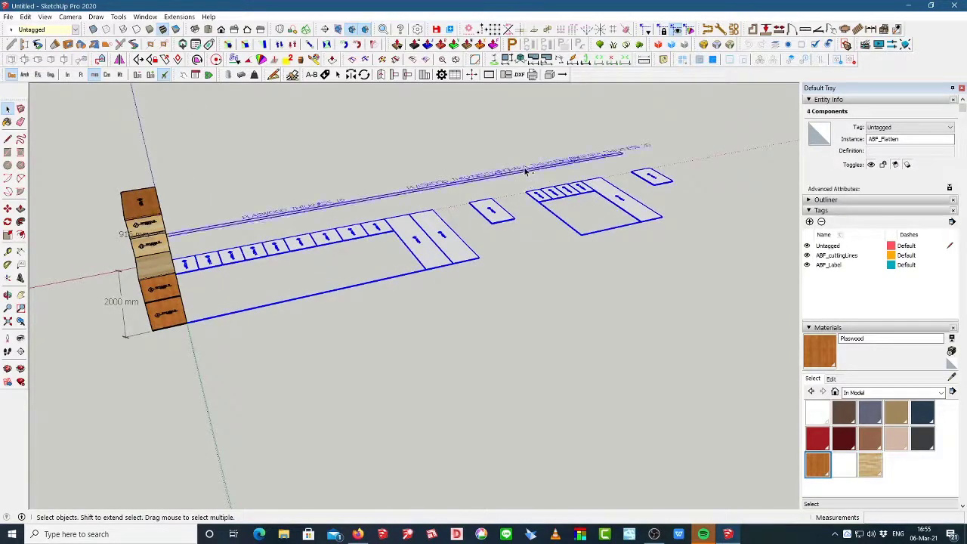
pyautogui.rightClick(521, 172)
pyautogui.click(578, 164)
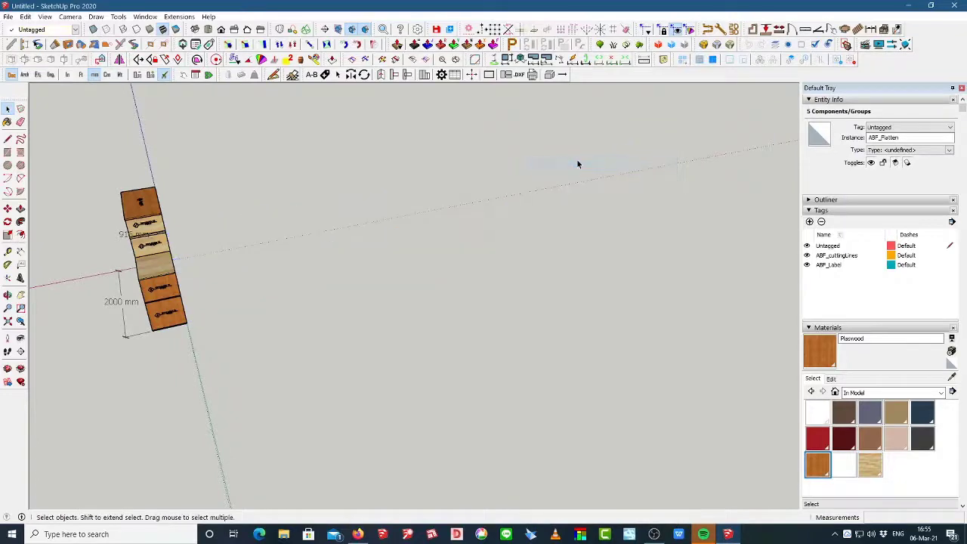
# - Delete the height and overall length dimensions from the front of the TV stand
pyautogui.scroll(-3, 438, 259)
pyautogui.moveTo(439, 259); pyautogui.dragTo(238, 368, button='middle')
pyautogui.scroll(3, 238, 368)
pyautogui.scroll(5, 255, 330)
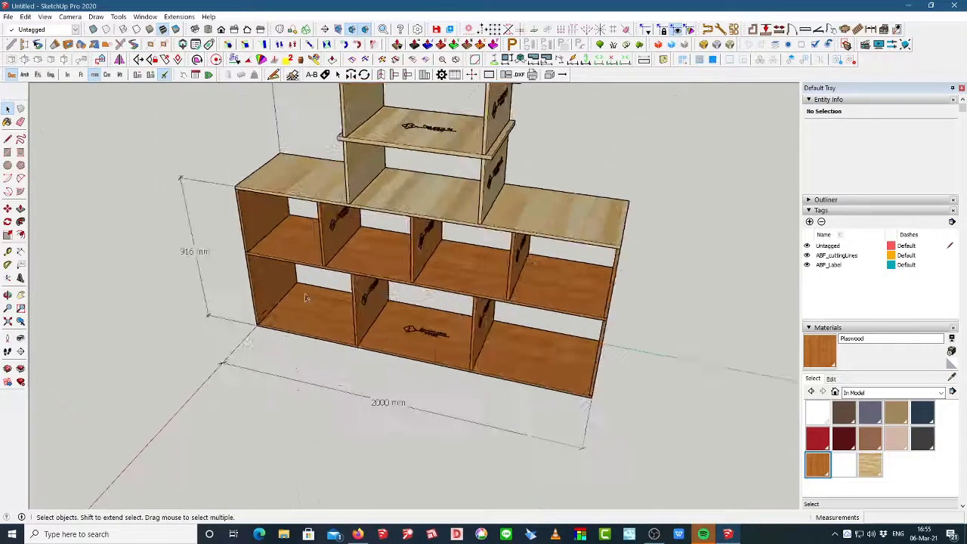
pyautogui.moveTo(258, 325); pyautogui.dragTo(424, 332, button='middle')
pyautogui.scroll(-1, 306, 356)
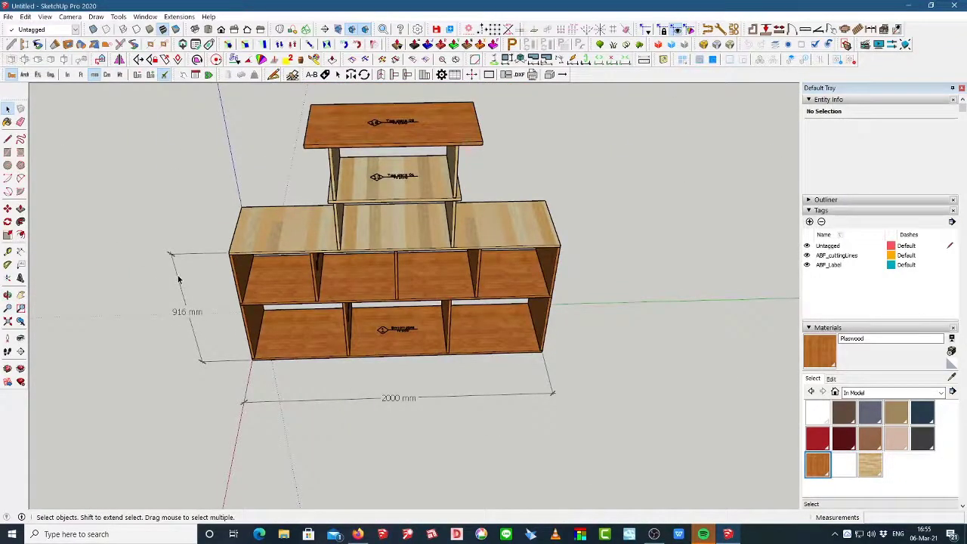
pyautogui.click(180, 278)
pyautogui.press('Delete')
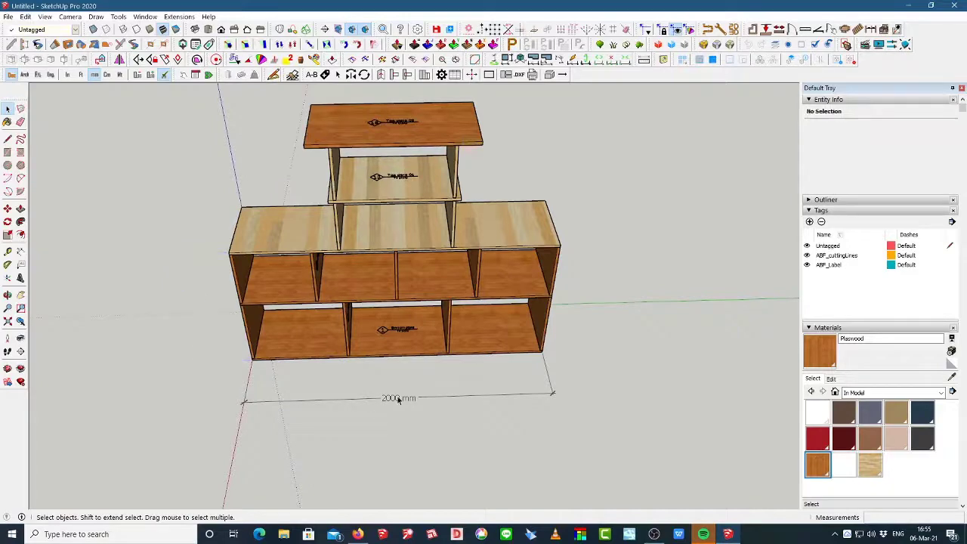
pyautogui.click(398, 399)
pyautogui.press('Delete')
# - Set Rotate parts 90° to Enable in the ABF nesting settings, save the change and close the settings
pyautogui.moveTo(398, 400); pyautogui.dragTo(330, 260, button='middle')
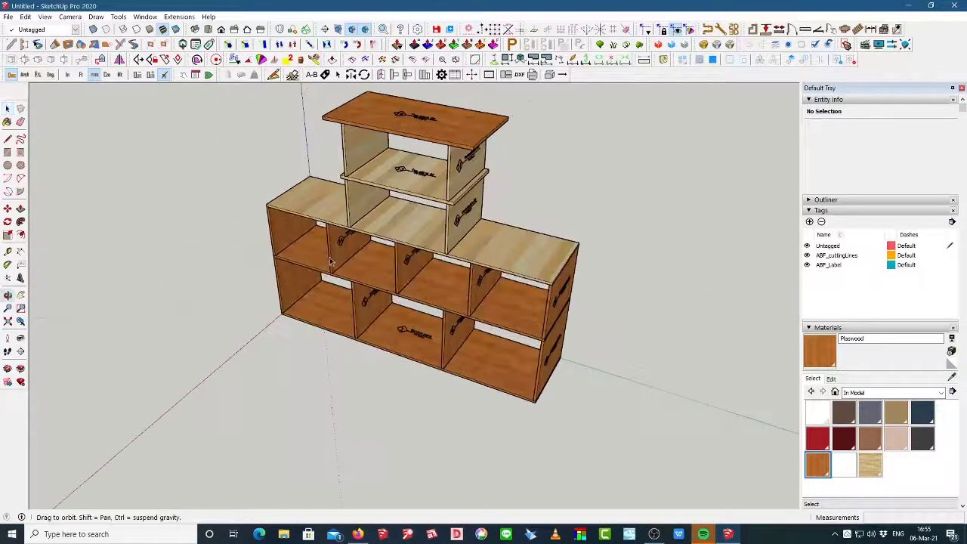
pyautogui.scroll(-3, 384, 286)
pyautogui.scroll(2, 415, 235)
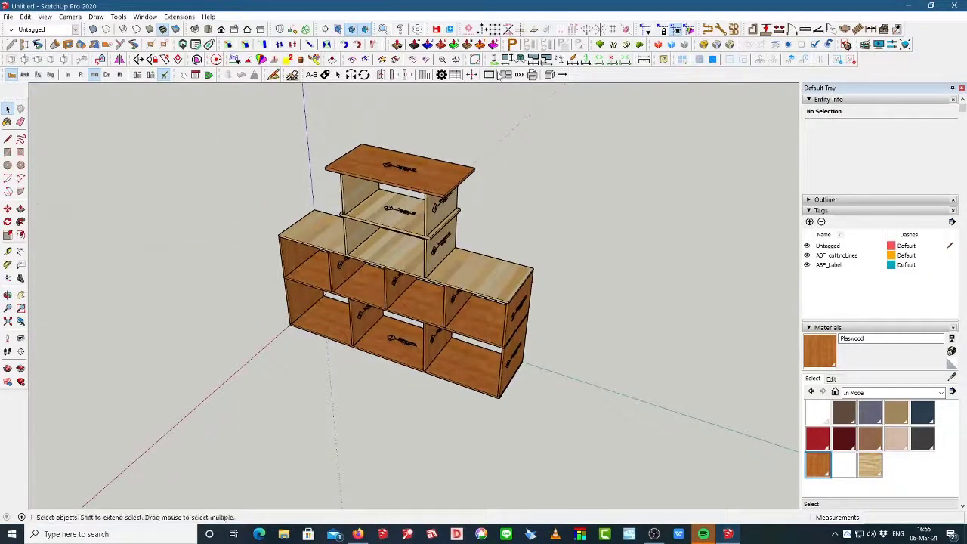
pyautogui.click(441, 74)
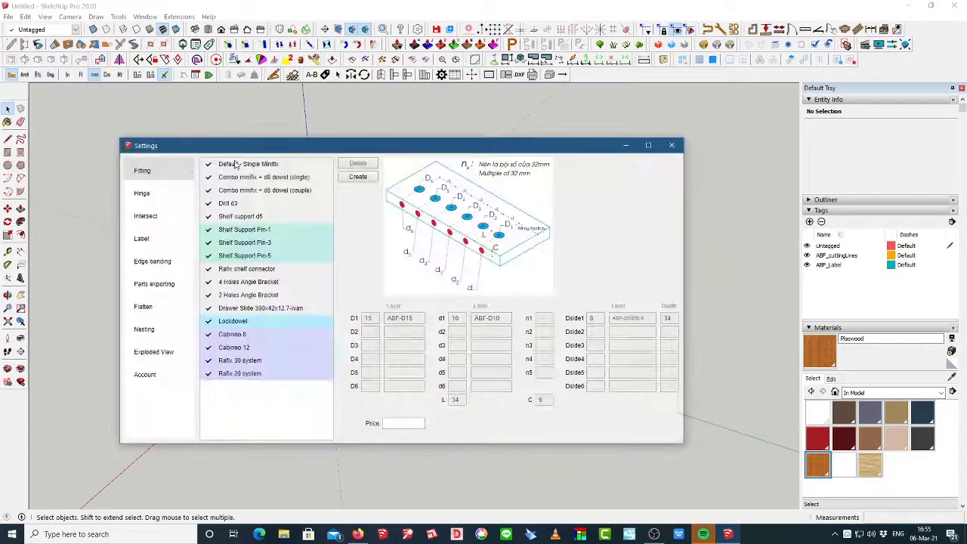
pyautogui.click(146, 331)
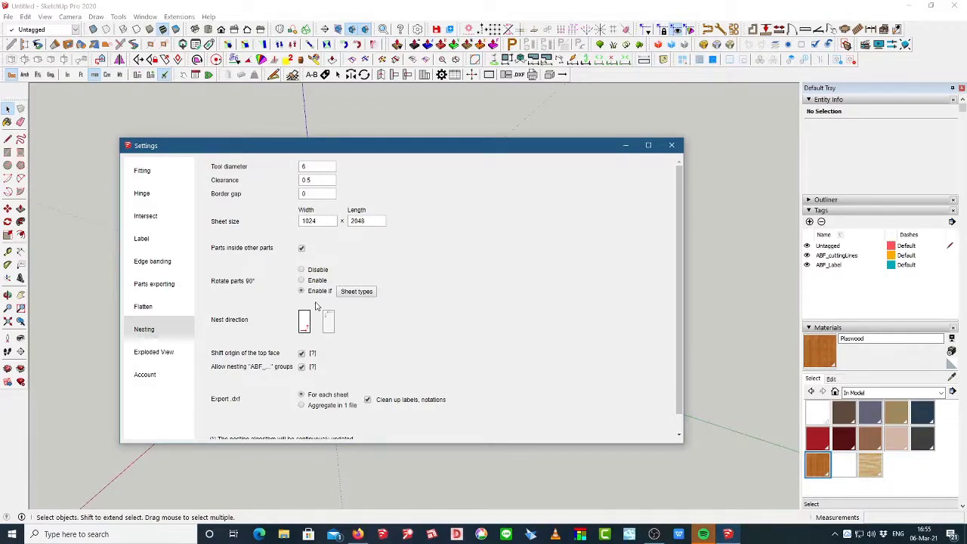
pyautogui.click(302, 280)
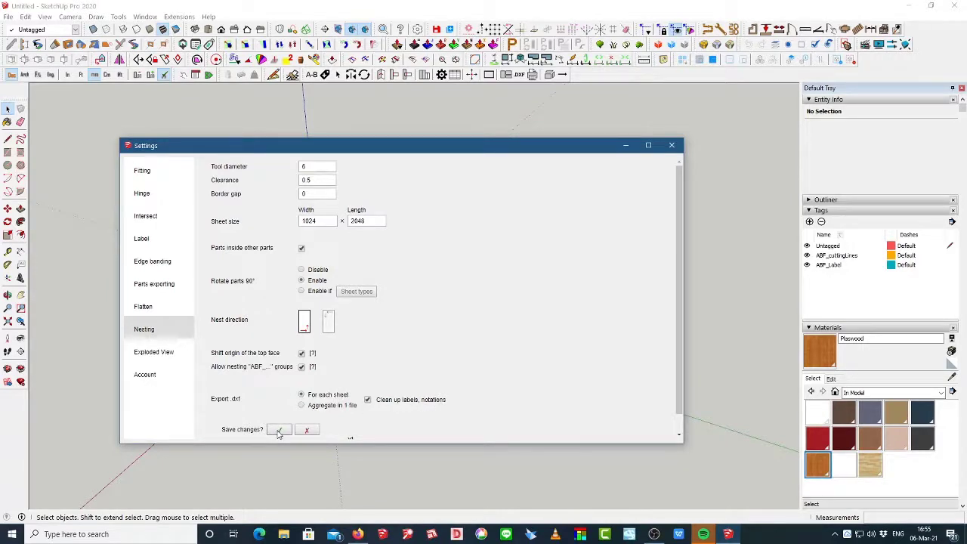
pyautogui.moveTo(341, 154); pyautogui.dragTo(453, 261)
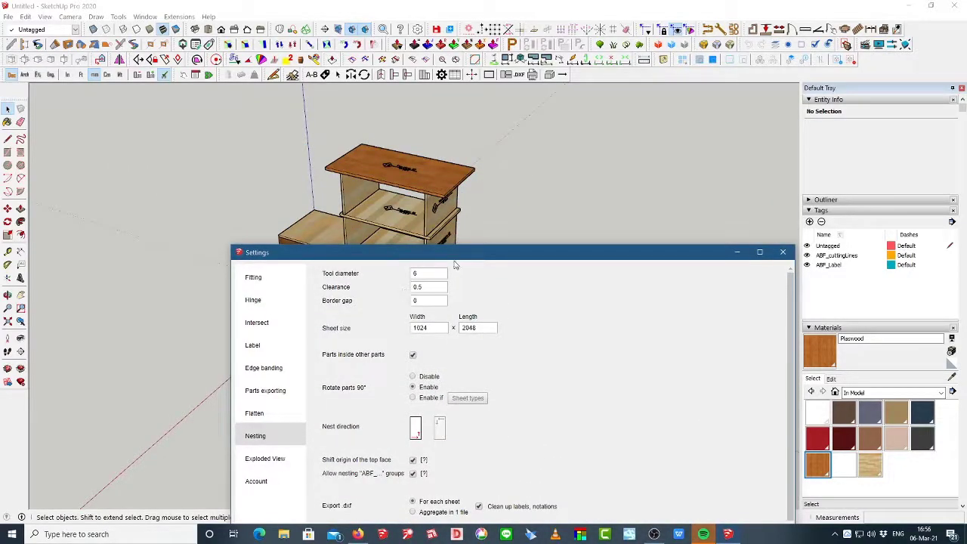
pyautogui.moveTo(450, 255); pyautogui.dragTo(365, 187)
pyautogui.click(304, 471)
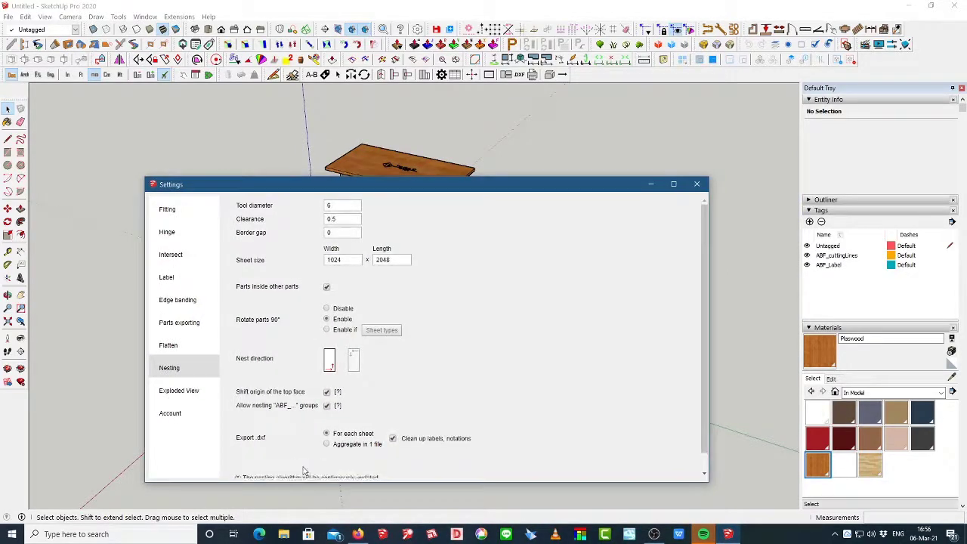
pyautogui.moveTo(504, 192); pyautogui.dragTo(486, 147)
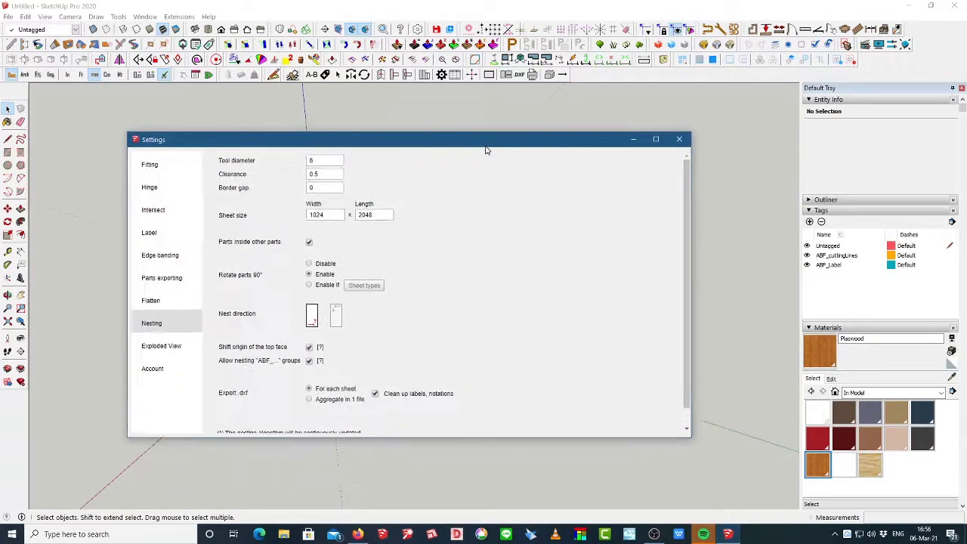
pyautogui.click(669, 143)
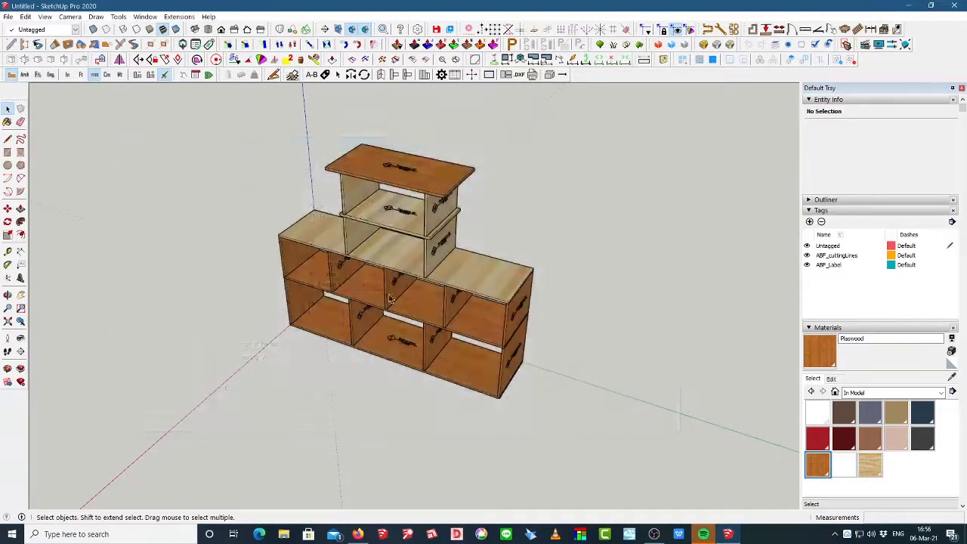
# - Examine the ABF statistics parts list for each board's cutting size, material and label, then close it
pyautogui.scroll(3, 386, 293)
pyautogui.moveTo(343, 308); pyautogui.dragTo(408, 308, button='middle')
pyautogui.scroll(-2, 454, 279)
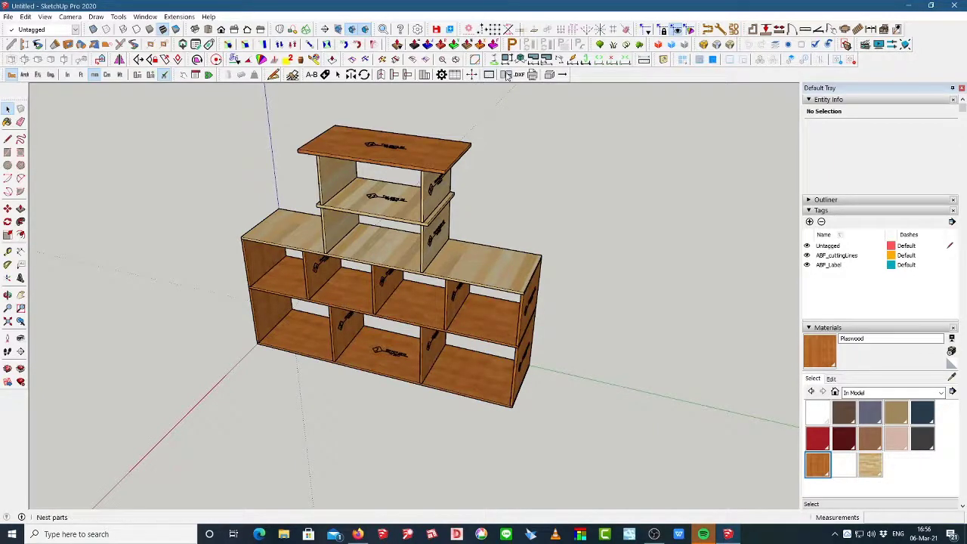
pyautogui.click(471, 74)
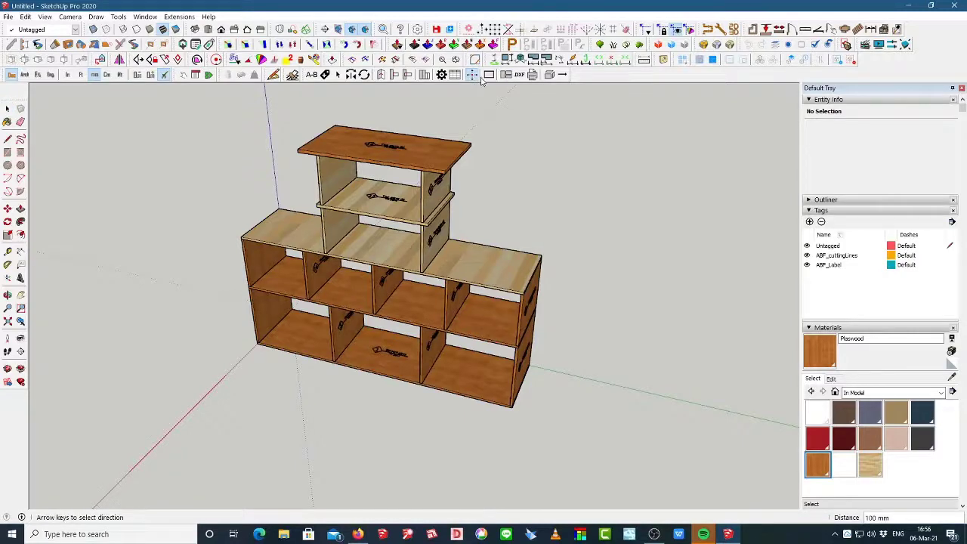
pyautogui.click(455, 75)
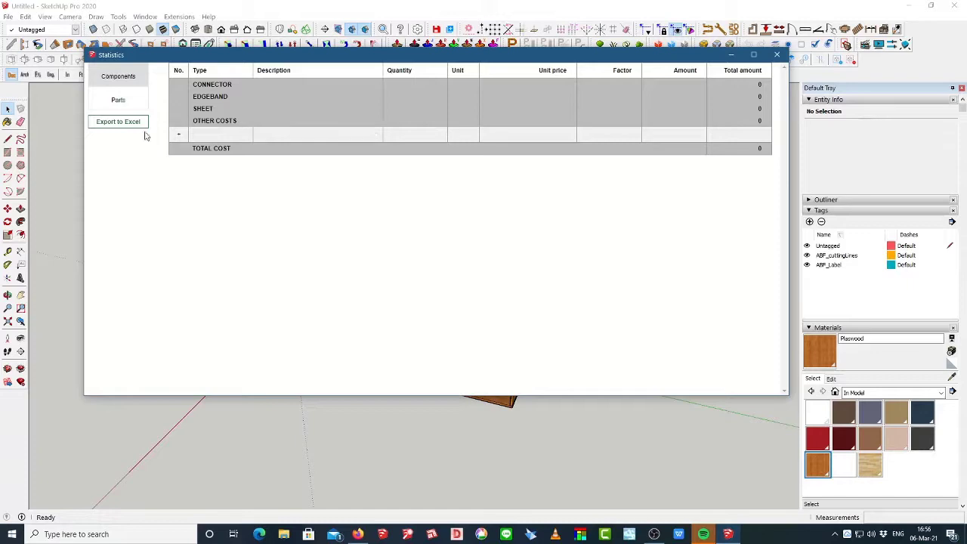
pyautogui.click(119, 100)
pyautogui.scroll(-2, 315, 181)
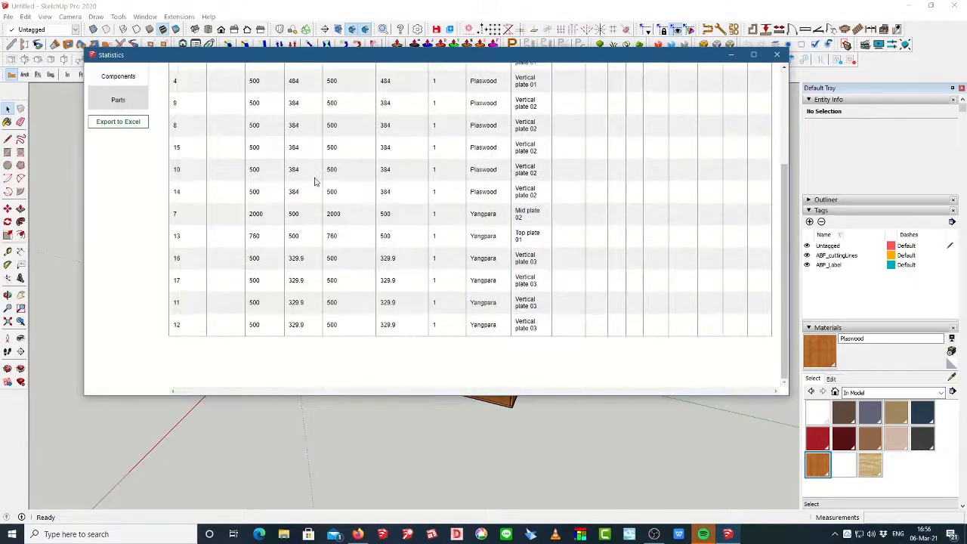
pyautogui.scroll(2, 315, 181)
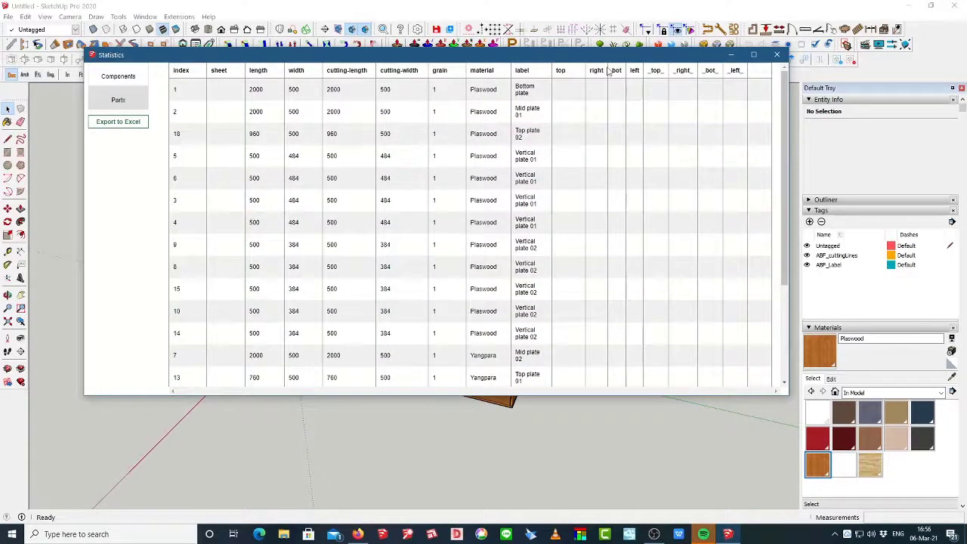
pyautogui.click(753, 54)
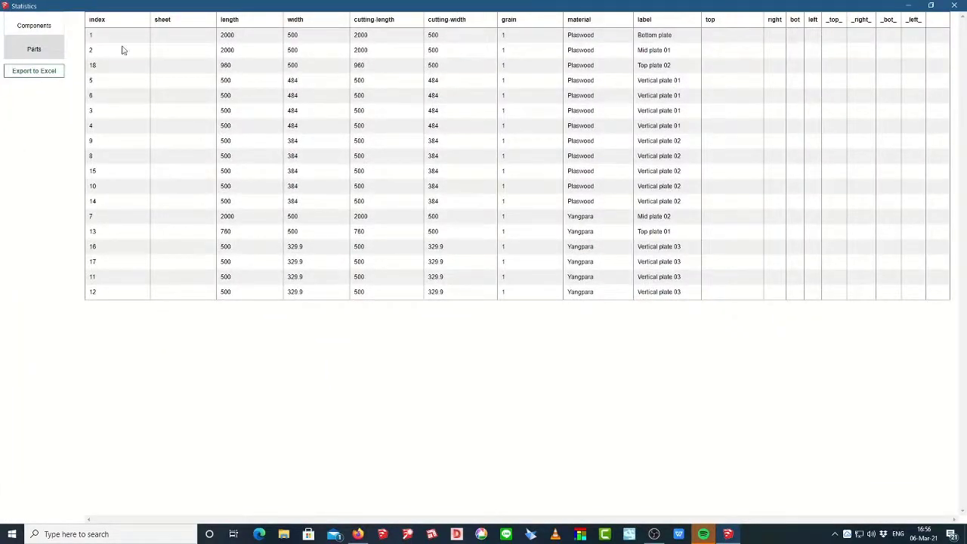
pyautogui.click(956, 6)
# - Reopen the ABF statistics and check the enlarged parts list once more before closing it
pyautogui.moveTo(456, 218)
pyautogui.mouseDown(button='middle')
pyautogui.moveTo(431, 297)
pyautogui.moveTo(542, 106)
pyautogui.mouseUp(button='middle')
pyautogui.click(456, 74)
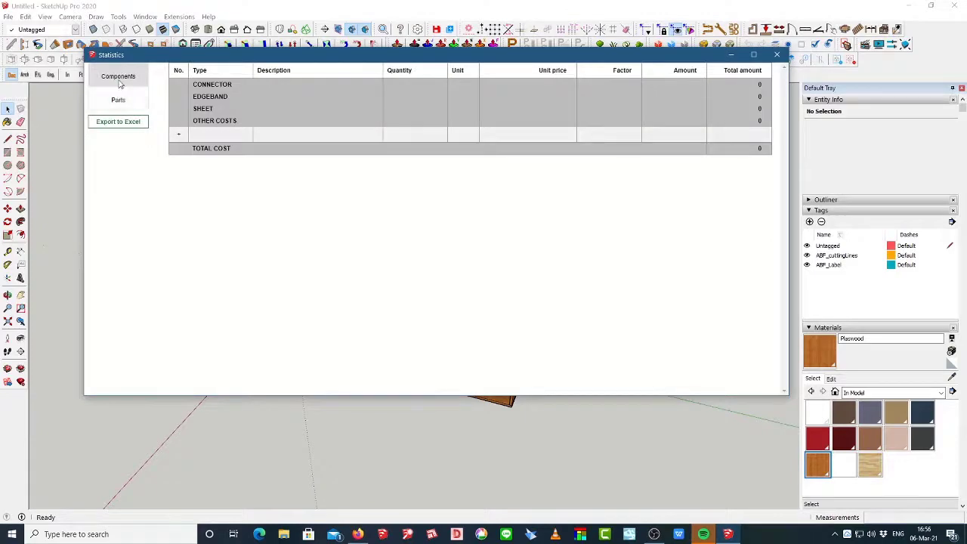
pyautogui.click(121, 103)
pyautogui.click(753, 54)
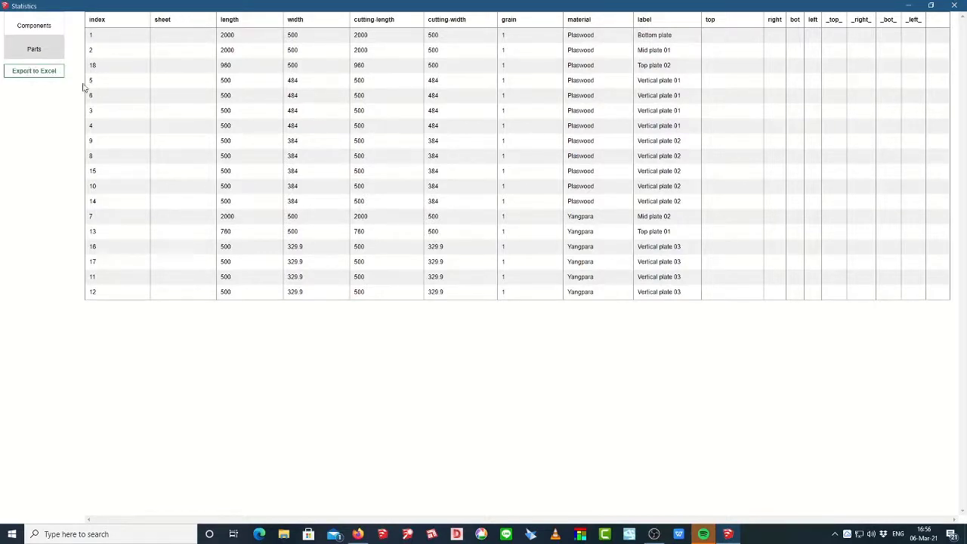
pyautogui.click(954, 6)
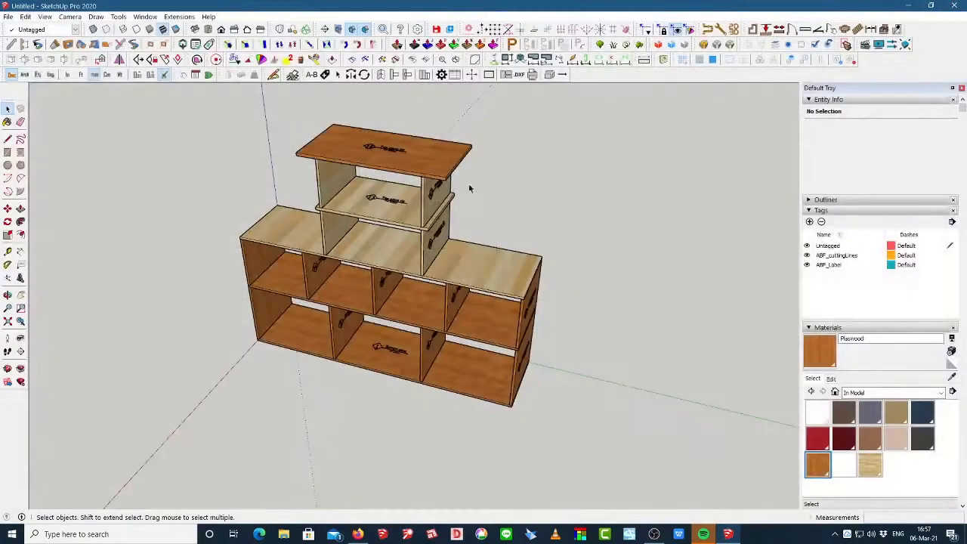
# - Nest the TV stand's boards onto sheets with ABF
pyautogui.moveTo(469, 184)
pyautogui.mouseDown(button='middle')
pyautogui.moveTo(428, 173)
pyautogui.moveTo(436, 134)
pyautogui.mouseUp(button='middle')
pyautogui.scroll(-3, 436, 134)
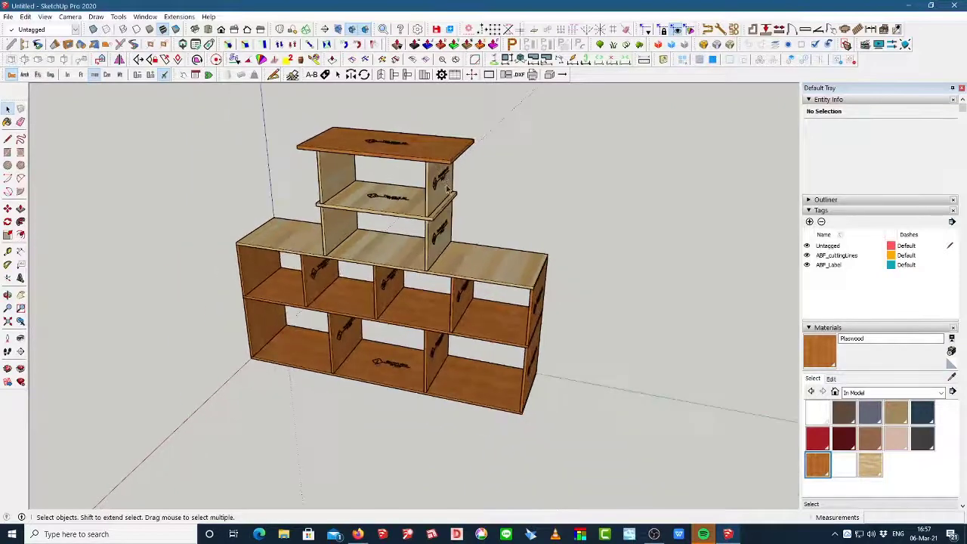
pyautogui.click(506, 76)
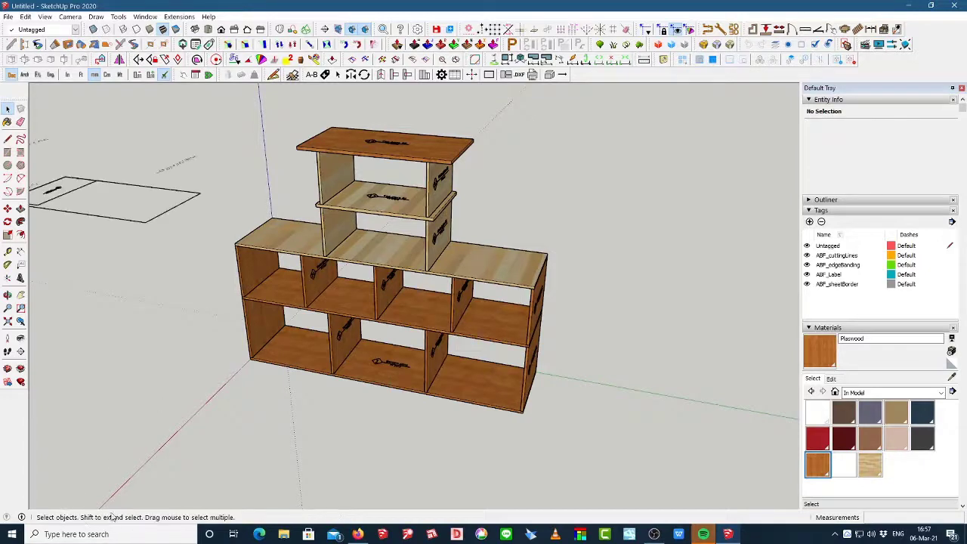
# - Examine the nested sheets, including how the labelled boards are arranged on each Plaswood and Yangpara sheet
pyautogui.scroll(-10, 461, 232)
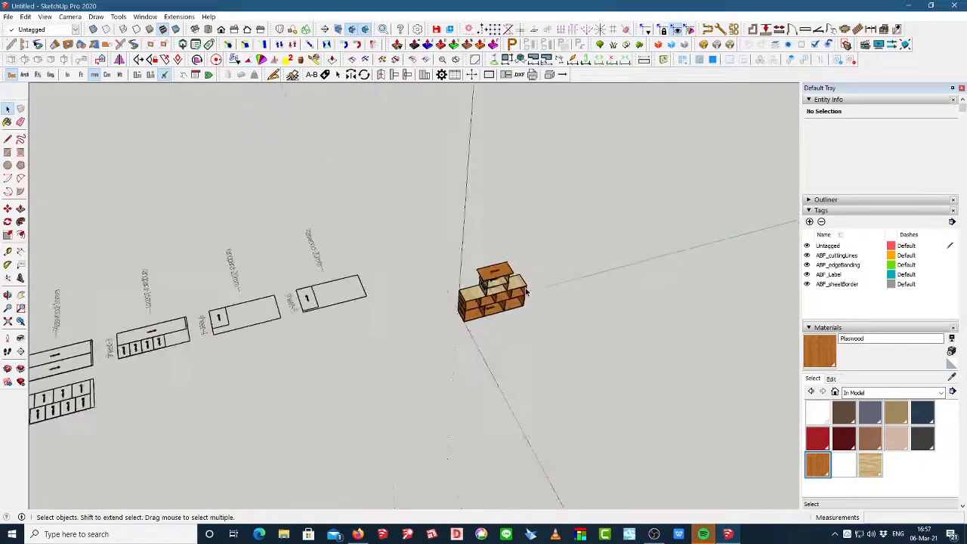
pyautogui.scroll(5, 324, 344)
pyautogui.moveTo(268, 261); pyautogui.dragTo(427, 324, button='middle')
pyautogui.scroll(1, 317, 407)
pyautogui.scroll(5, 317, 408)
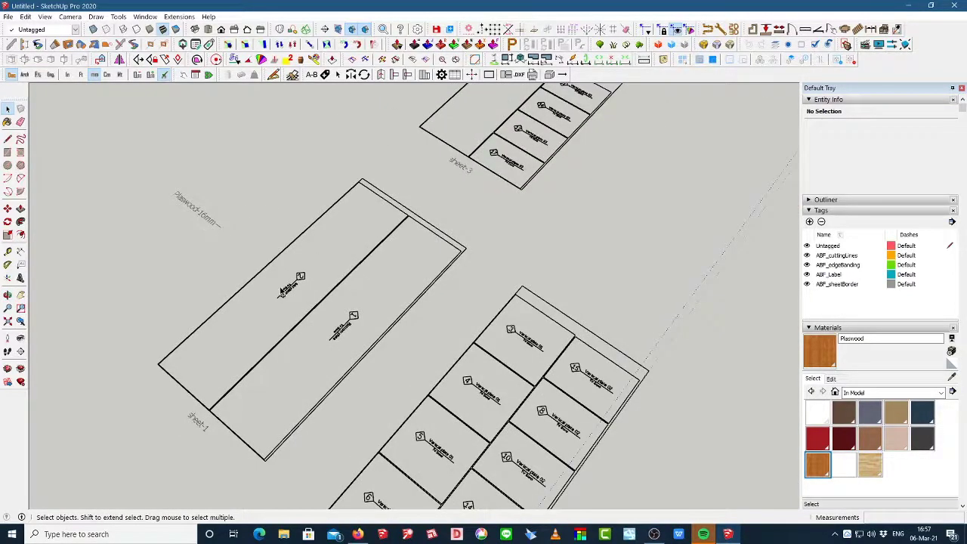
pyautogui.scroll(2, 257, 417)
pyautogui.scroll(-2, 242, 417)
pyautogui.scroll(5, 224, 385)
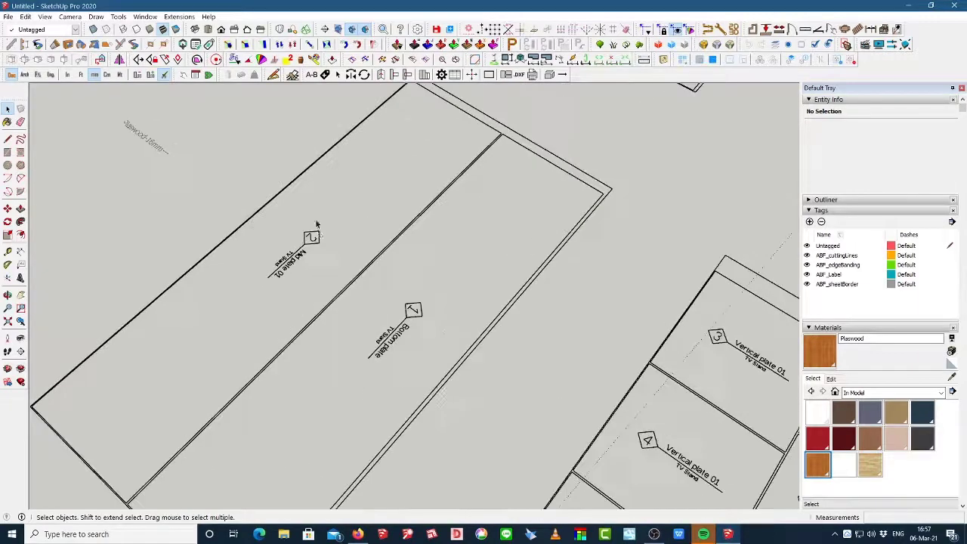
pyautogui.scroll(-8, 482, 323)
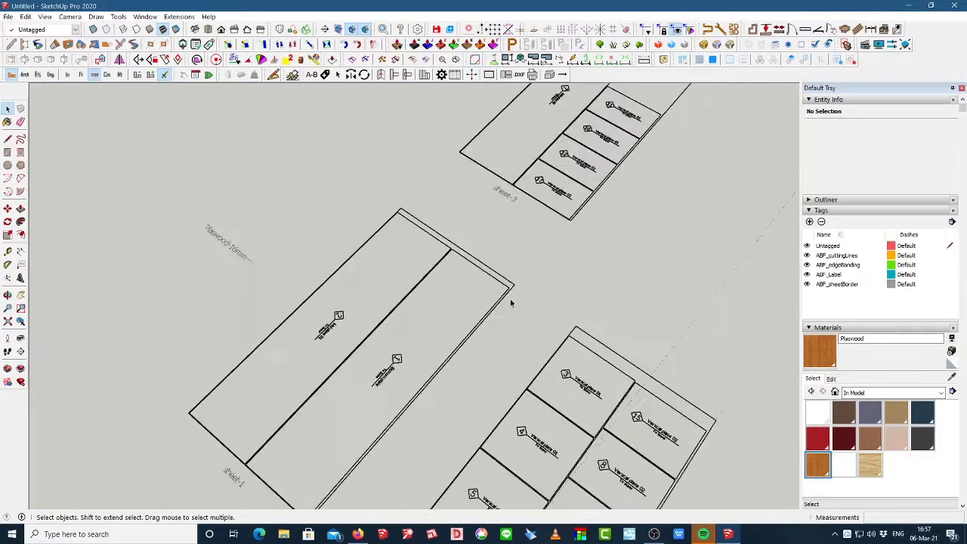
pyautogui.moveTo(512, 302); pyautogui.dragTo(181, 240, button='middle')
pyautogui.scroll(5, 502, 348)
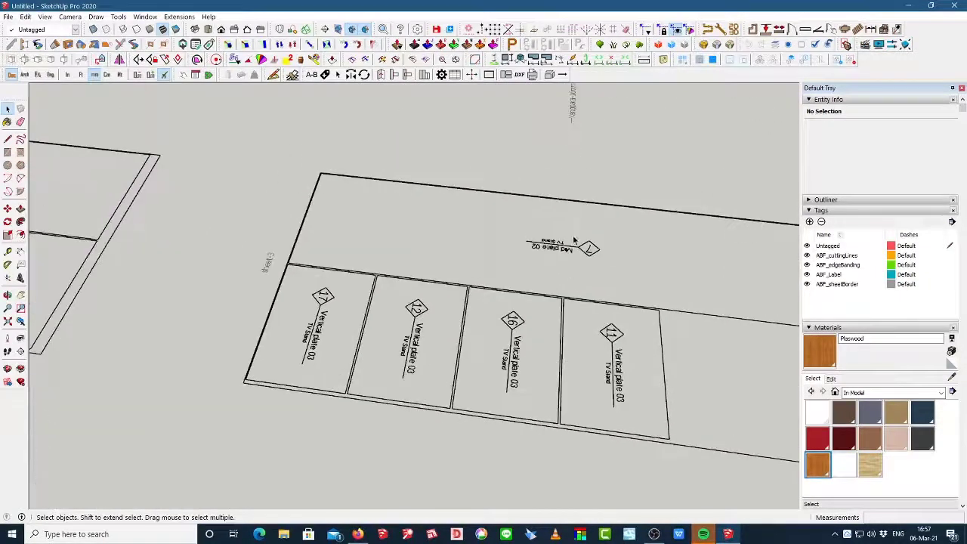
pyautogui.moveTo(569, 209); pyautogui.dragTo(561, 378, button='middle')
pyautogui.scroll(-2, 436, 387)
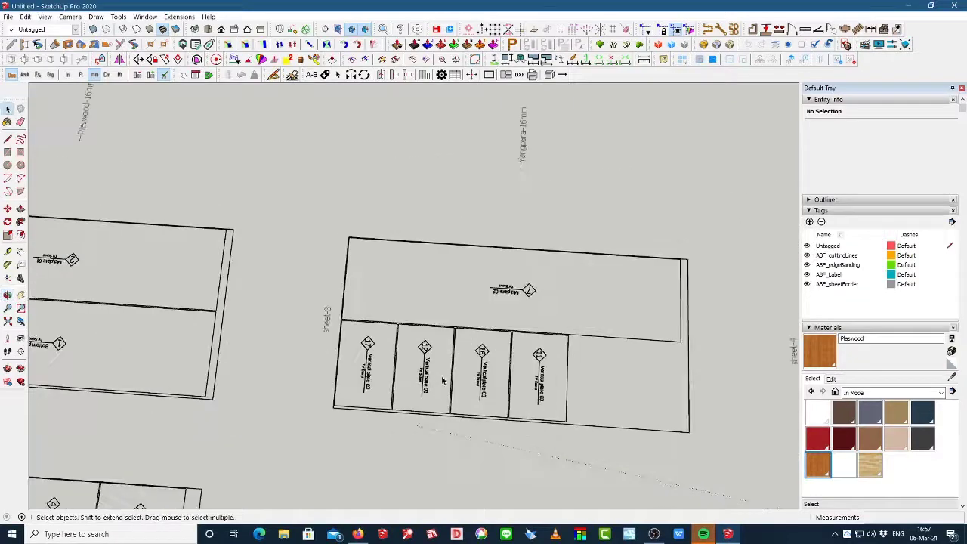
pyautogui.scroll(-3, 450, 366)
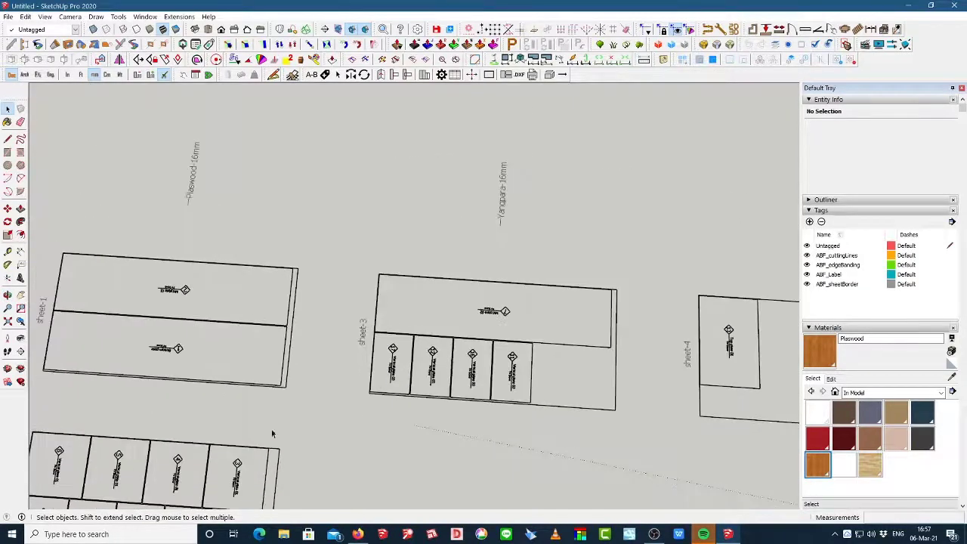
# - Examine the labelled vertical plates on sheet-2 and the single board nested on the Plaswood sheet-5
pyautogui.scroll(-2, 252, 388)
pyautogui.scroll(2, 219, 456)
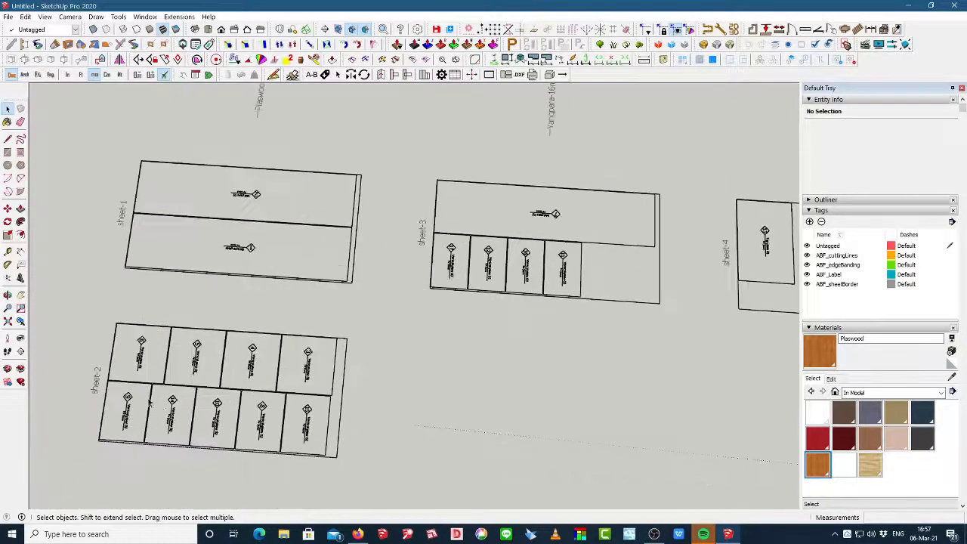
pyautogui.scroll(3, 130, 394)
pyautogui.moveTo(136, 392); pyautogui.dragTo(242, 266, button='middle')
pyautogui.scroll(-2, 241, 266)
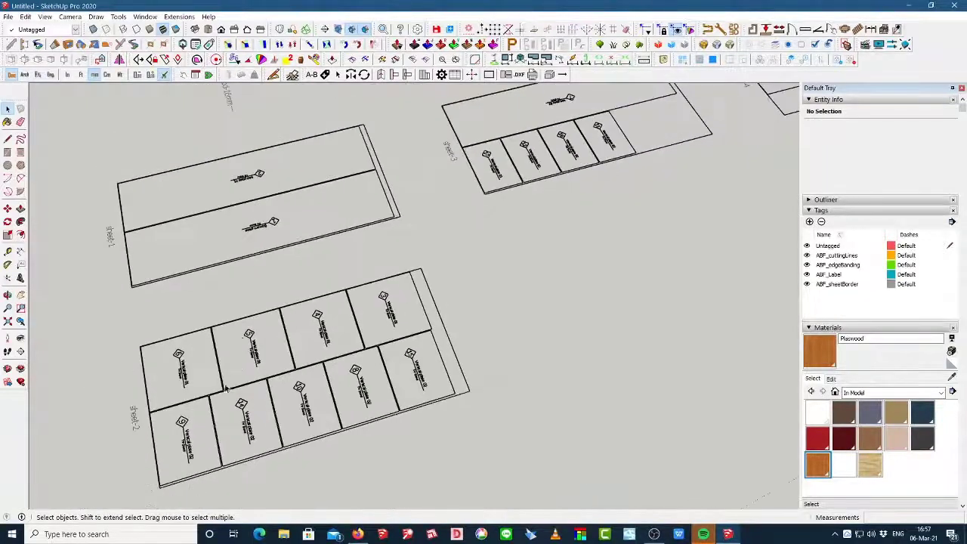
pyautogui.scroll(2, 165, 398)
pyautogui.moveTo(165, 398); pyautogui.dragTo(184, 424, button='middle')
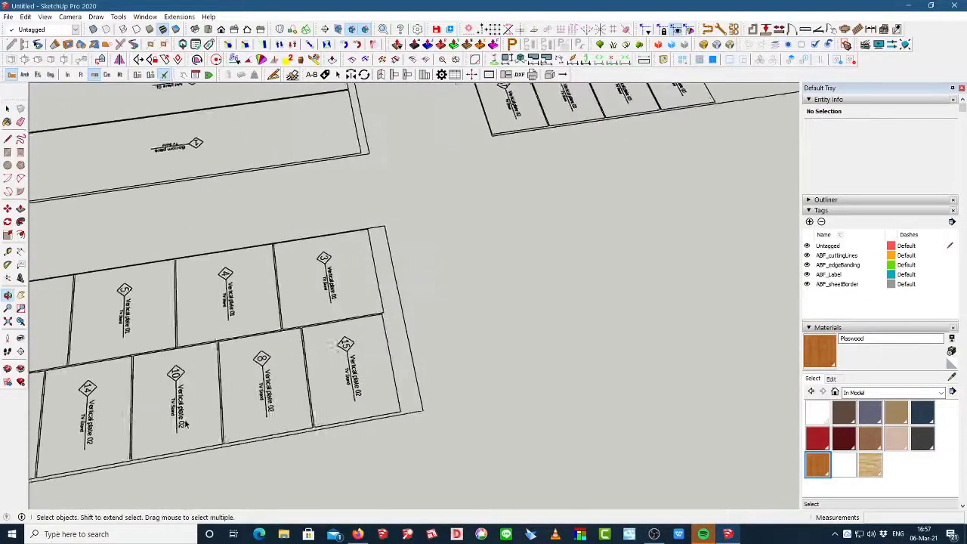
pyautogui.scroll(-4, 183, 424)
pyautogui.moveTo(568, 225); pyautogui.dragTo(458, 240, button='middle')
pyautogui.scroll(-3, 310, 289)
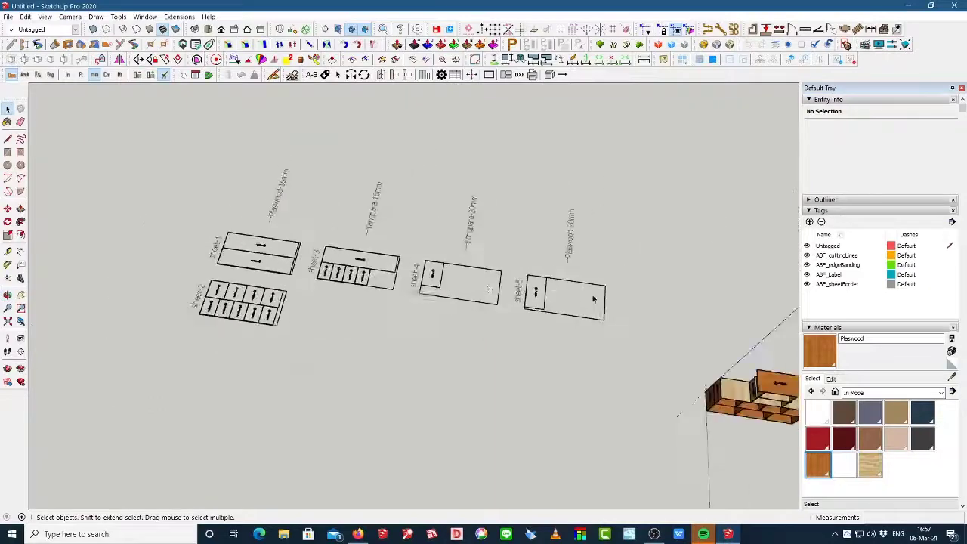
pyautogui.scroll(6, 532, 291)
pyautogui.moveTo(551, 279)
pyautogui.mouseDown(button='middle')
pyautogui.moveTo(544, 218)
pyautogui.moveTo(578, 194)
pyautogui.mouseUp(button='middle')
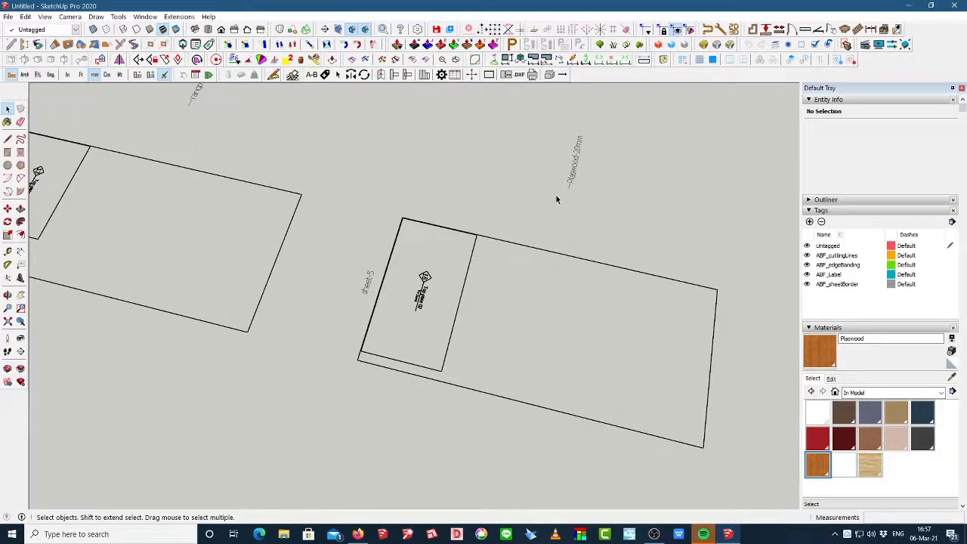
# - Examine the board labels and layout on the 16 mm Yangpara sheet-3, and compare it with the other nested sheets
pyautogui.scroll(-5, 555, 353)
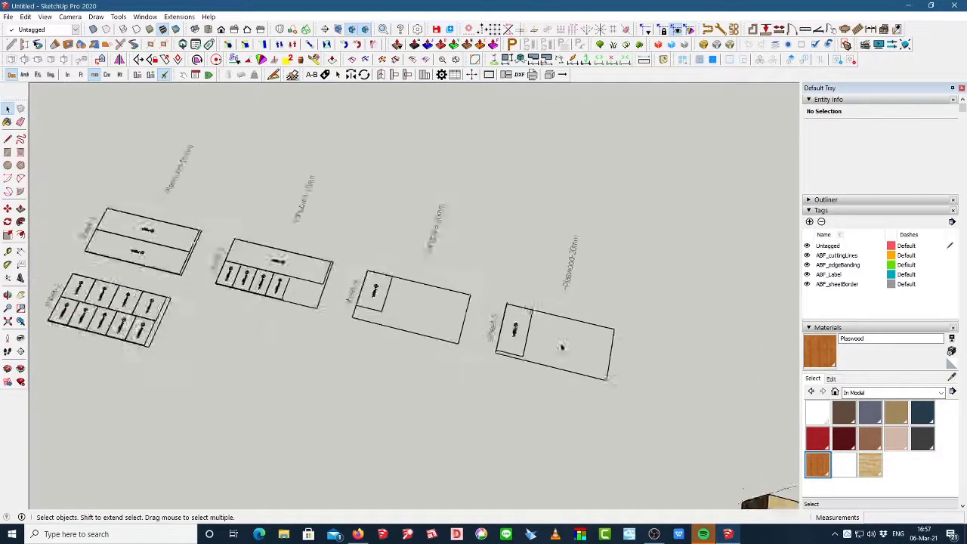
pyautogui.scroll(4, 389, 330)
pyautogui.scroll(2, 487, 313)
pyautogui.moveTo(464, 307); pyautogui.dragTo(405, 334, button='middle')
pyautogui.scroll(2, 385, 264)
pyautogui.moveTo(380, 248); pyautogui.dragTo(375, 252, button='middle')
pyautogui.moveTo(374, 486); pyautogui.dragTo(384, 309, button='middle')
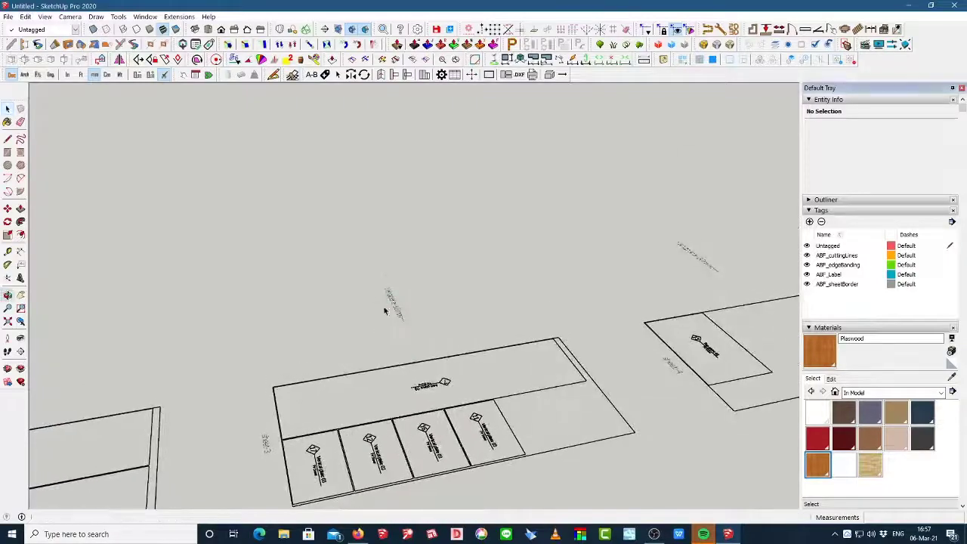
pyautogui.scroll(4, 423, 332)
pyautogui.scroll(-3, 431, 336)
pyautogui.scroll(2, 403, 437)
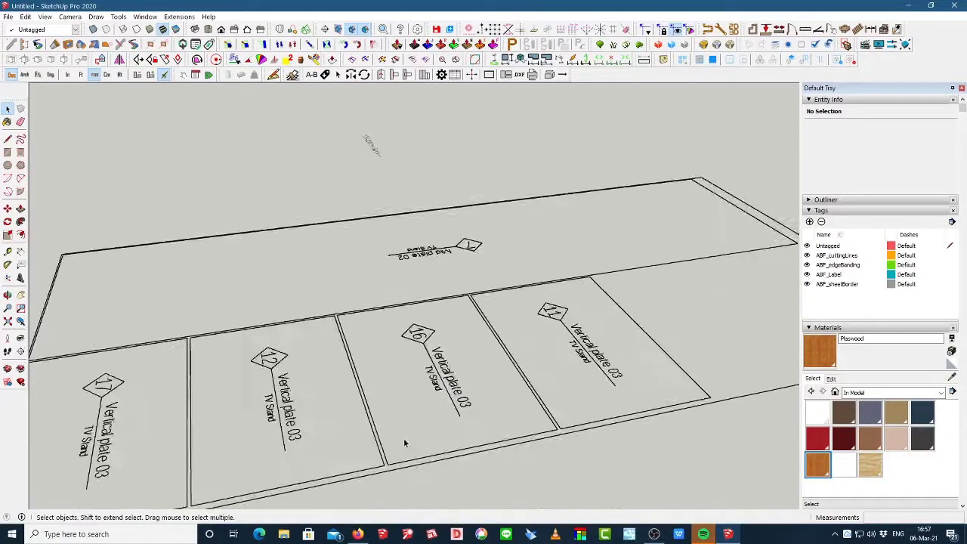
pyautogui.scroll(1, 484, 367)
pyautogui.moveTo(484, 367); pyautogui.dragTo(380, 401, button='middle')
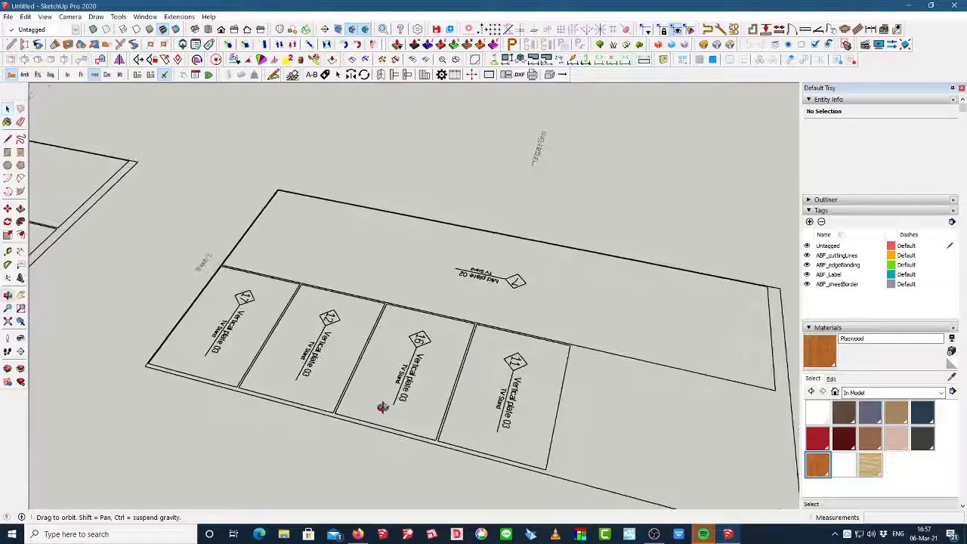
pyautogui.scroll(-4, 529, 363)
pyautogui.scroll(-1, 557, 361)
pyautogui.scroll(5, 306, 414)
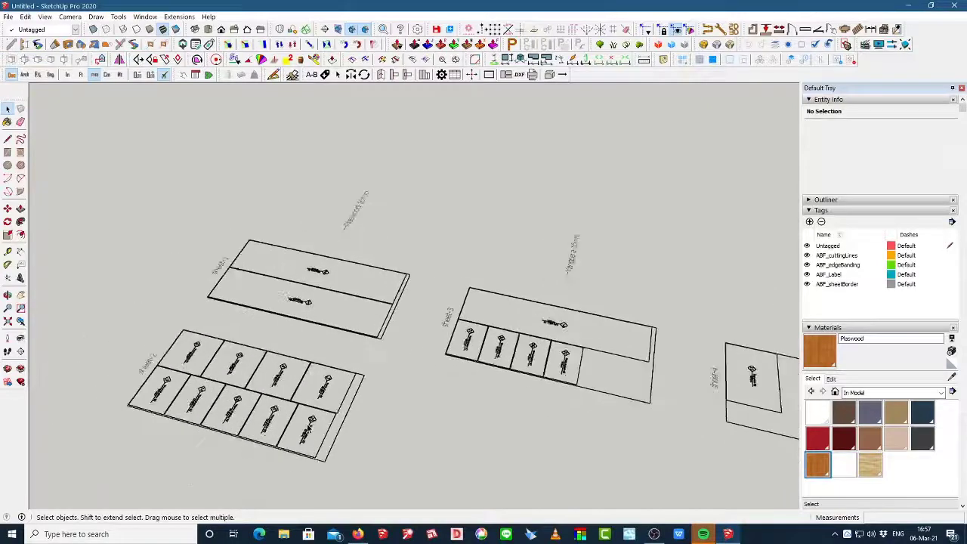
pyautogui.scroll(-6, 301, 388)
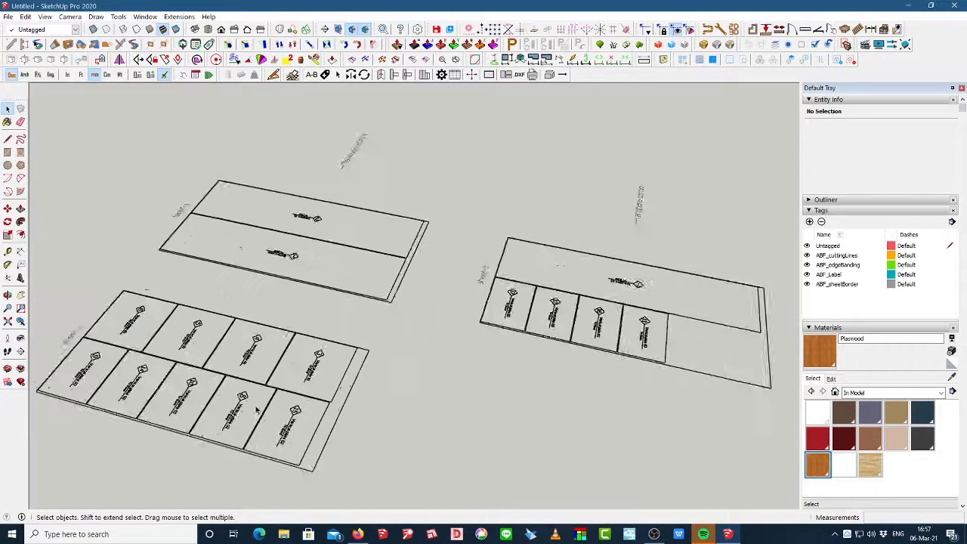
pyautogui.scroll(2, 603, 412)
pyautogui.scroll(2, 597, 414)
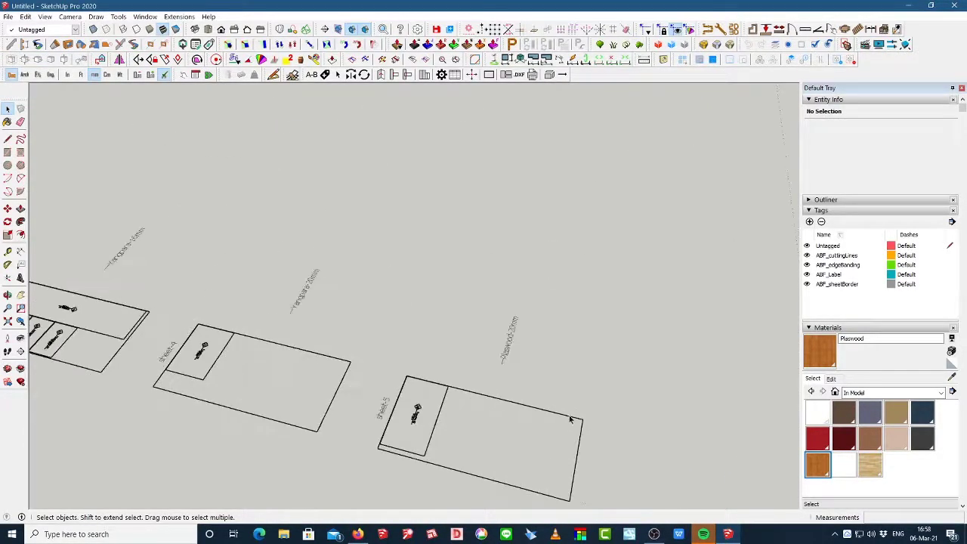
# - Start the ABF DXF export of the nested sheets
pyautogui.click(519, 74)
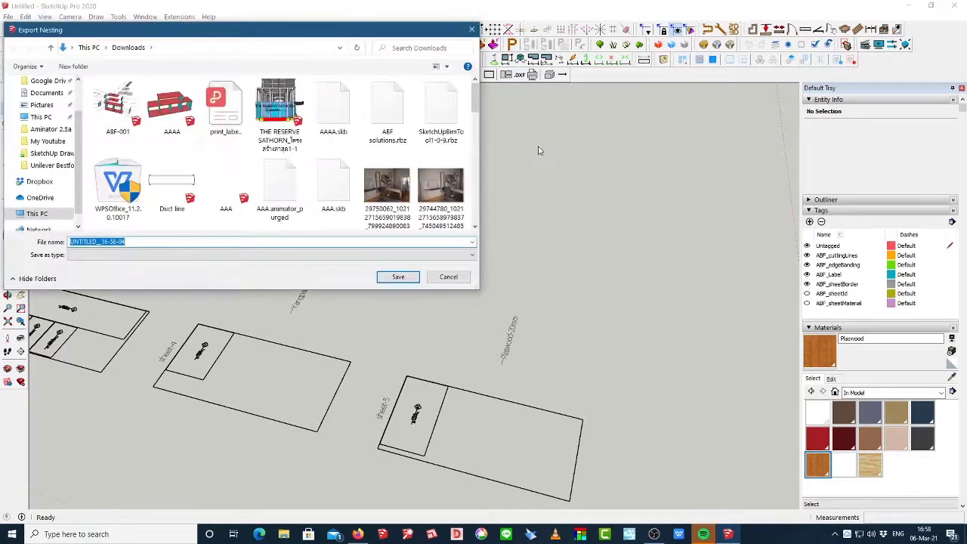